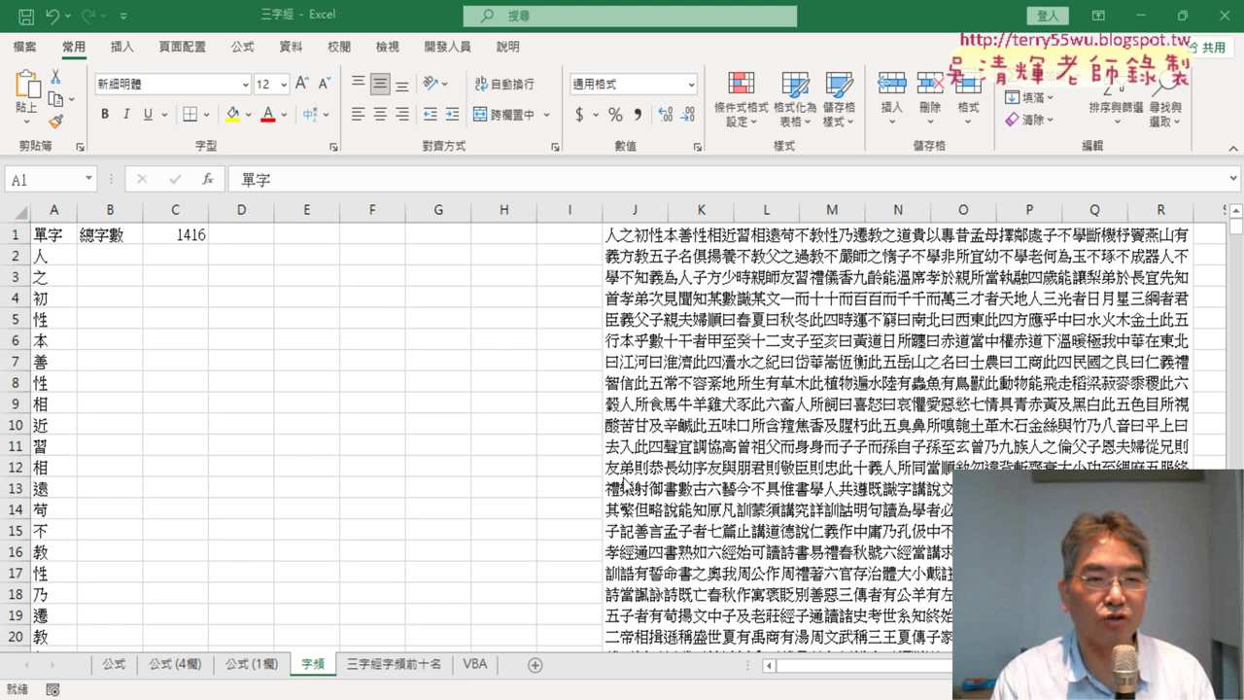
# Step: Check C1's total-count formula, then switch to the ChatGPT conversation in Chrome
pyautogui.click(189, 233)
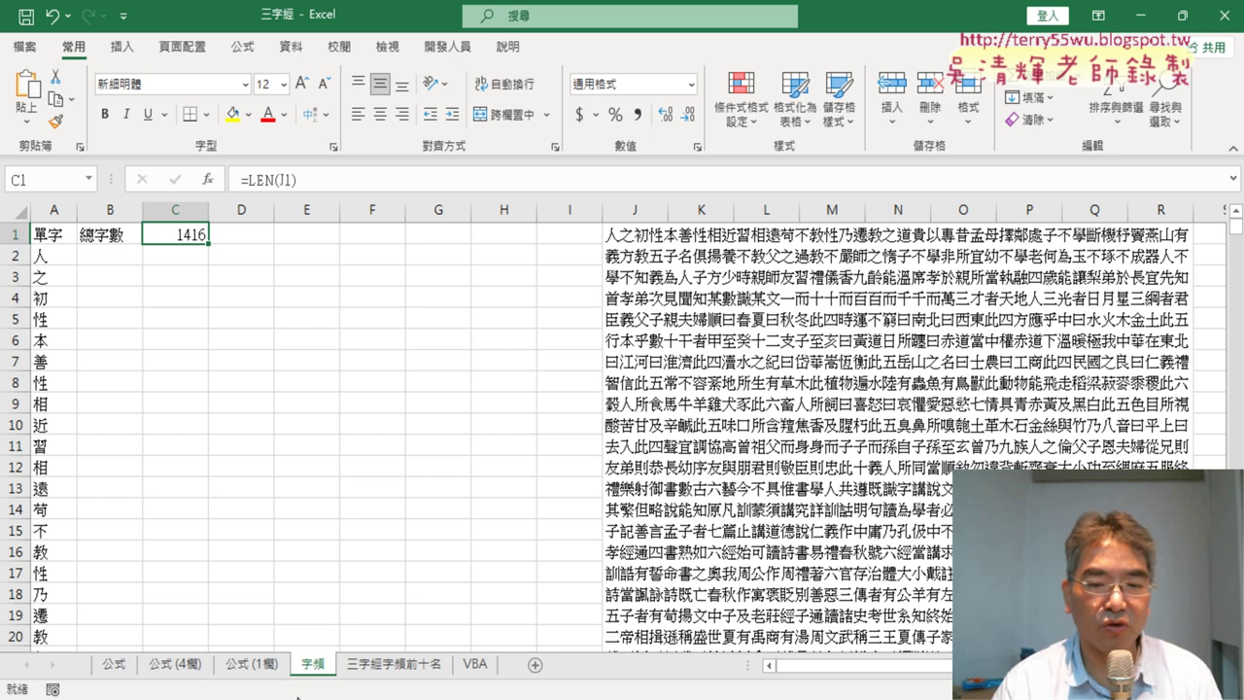
pyautogui.moveTo(330, 695)
pyautogui.click(330, 617)
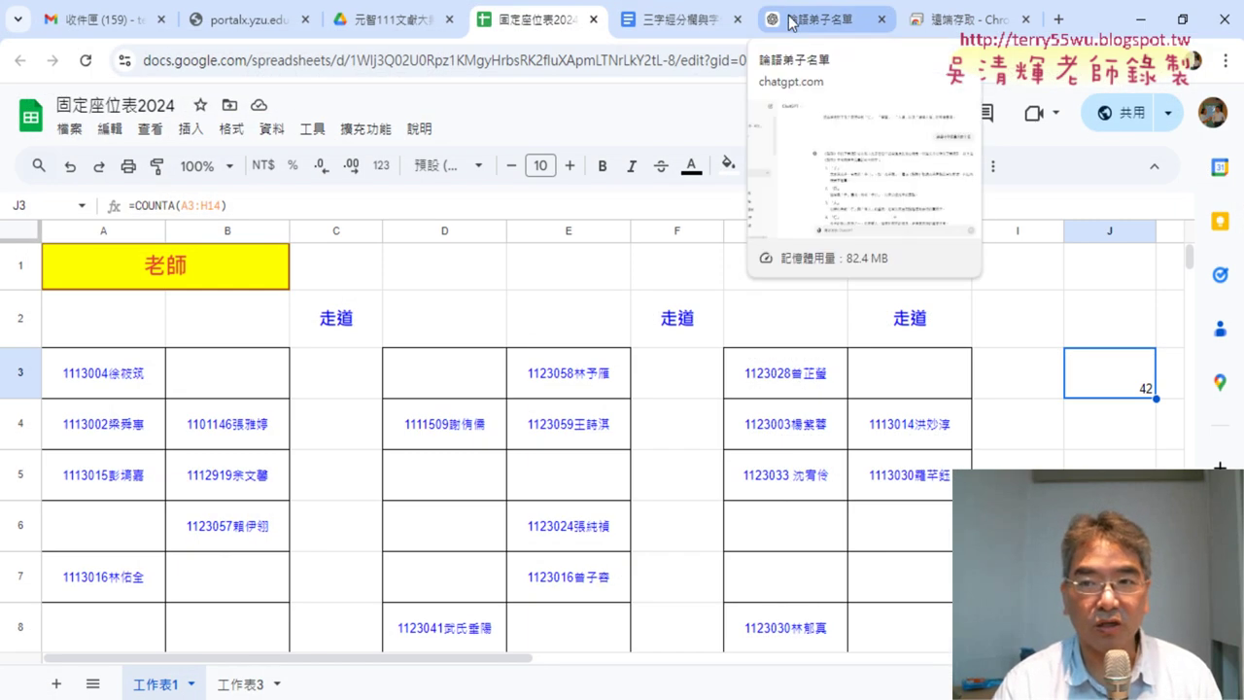
pyautogui.click(789, 23)
# Step: Scroll to and highlight the question asking for 三字經's ten most frequent characters
pyautogui.scroll(-1, 843, 184)
pyautogui.scroll(-4, 843, 185)
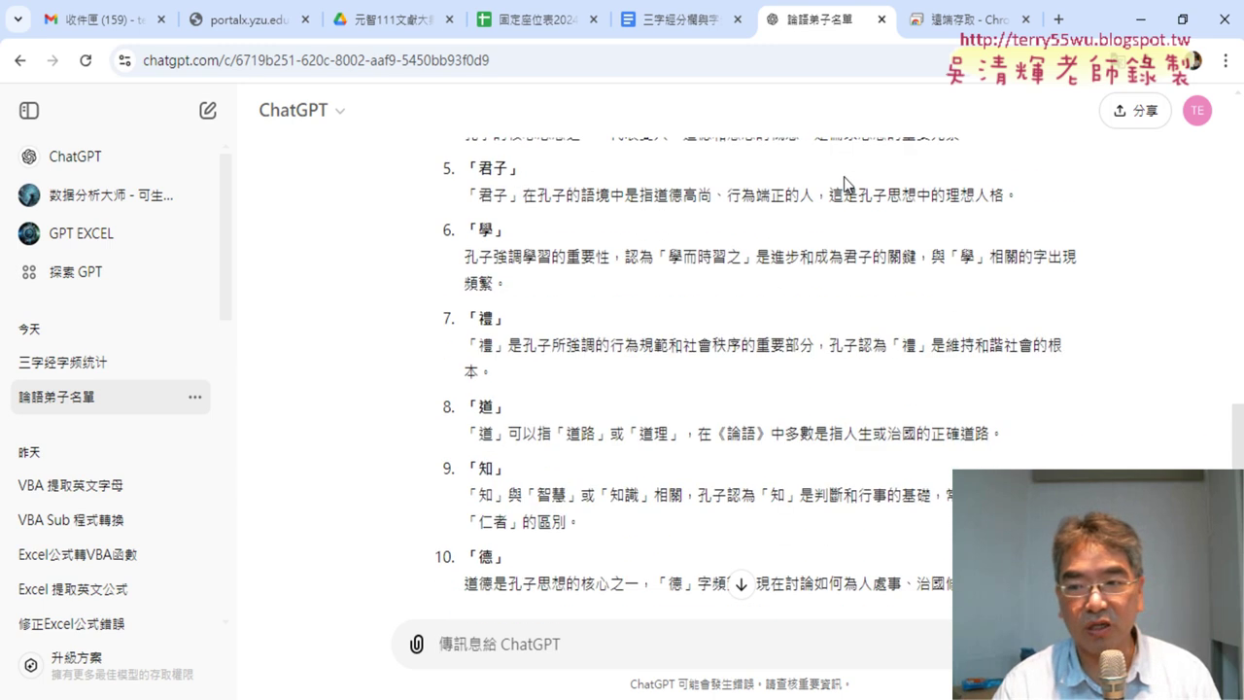
pyautogui.scroll(-3, 844, 185)
pyautogui.scroll(-4, 843, 185)
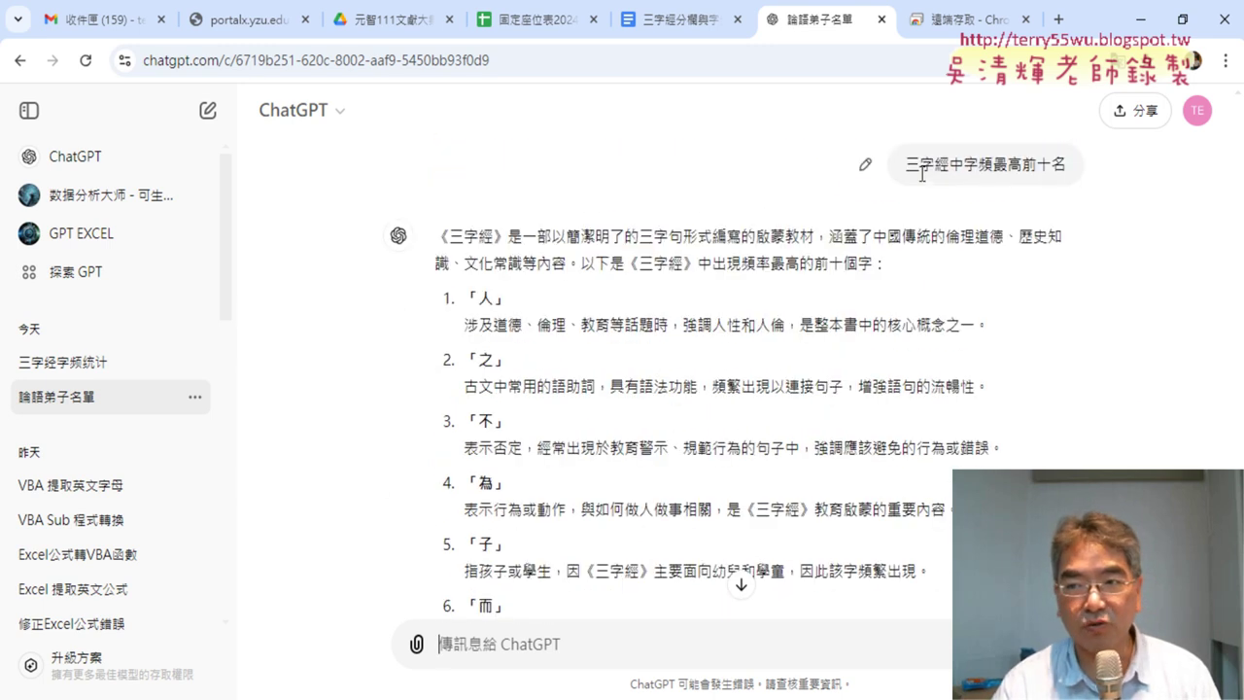
pyautogui.moveTo(907, 167); pyautogui.dragTo(1099, 198)
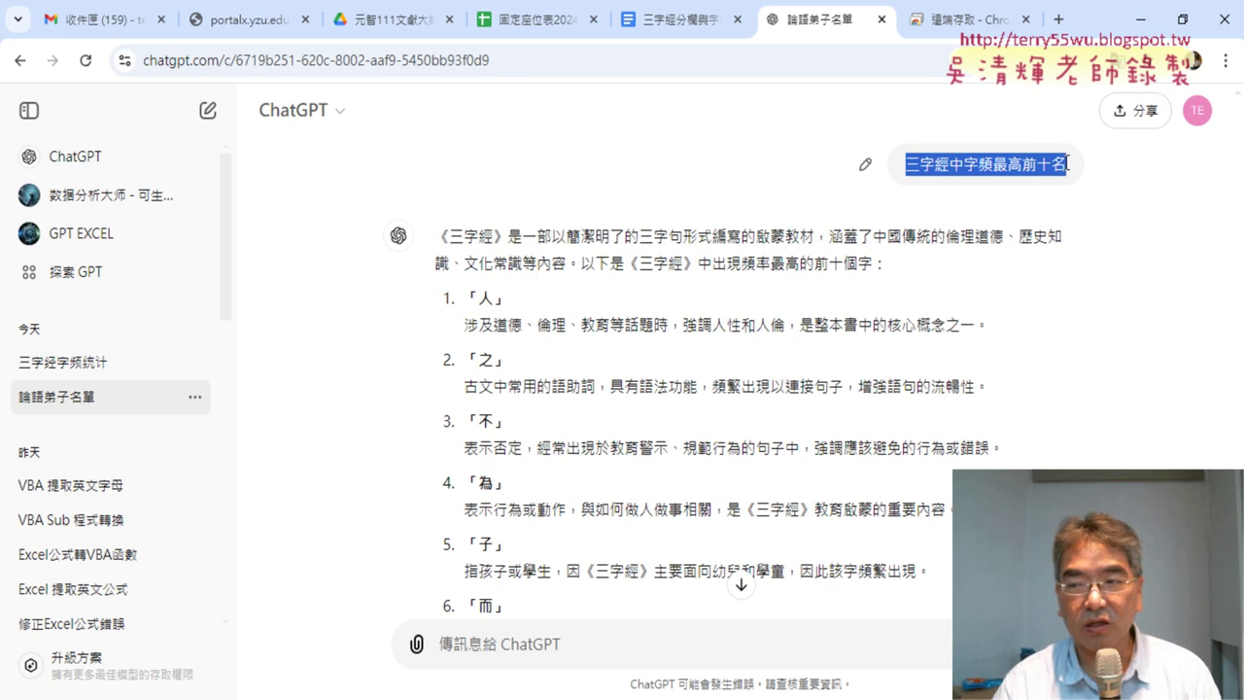
pyautogui.click(1101, 202)
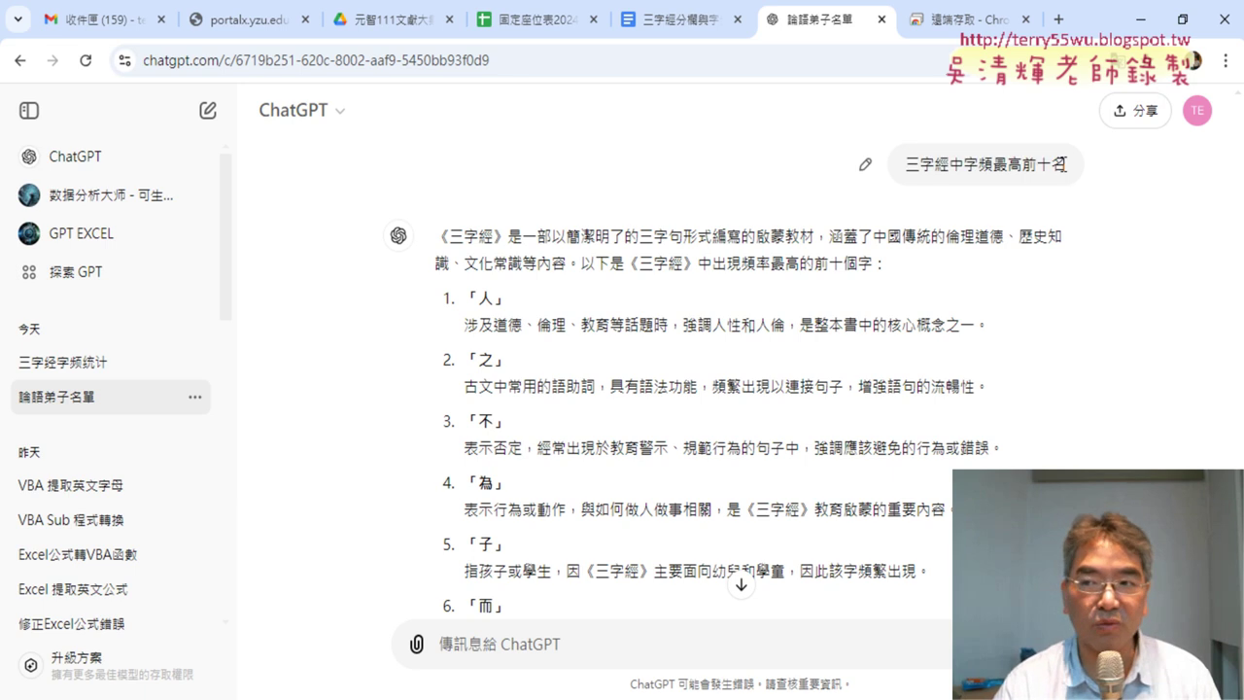
pyautogui.moveTo(1073, 169); pyautogui.dragTo(901, 175)
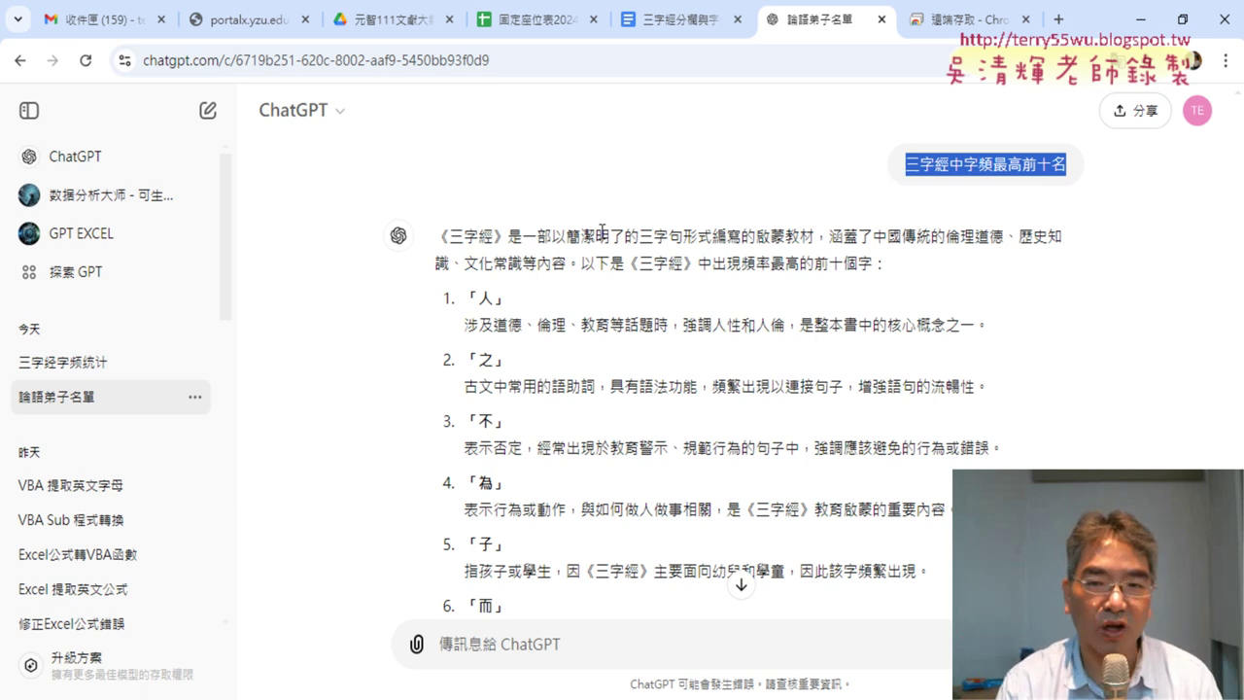
# Step: Highlight parts of the answer, including 形式編寫的啟蒙教材 and the top-ranked character 人
pyautogui.scroll(-1, 579, 229)
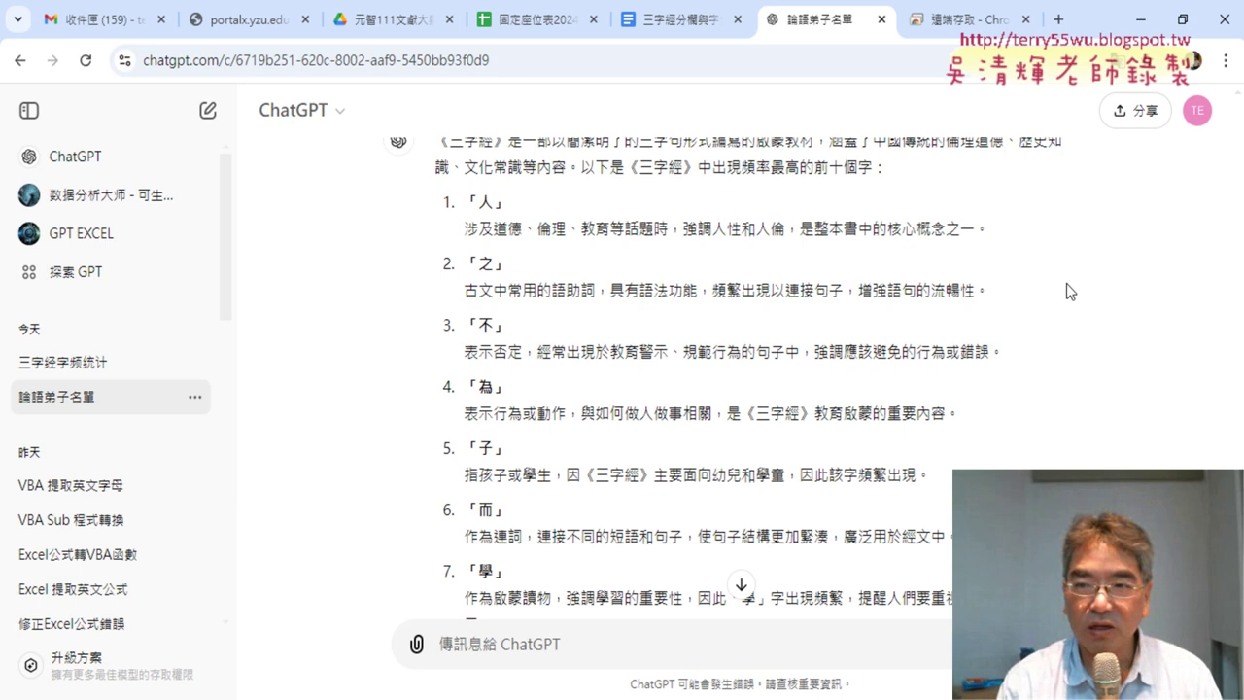
pyautogui.scroll(1, 1066, 283)
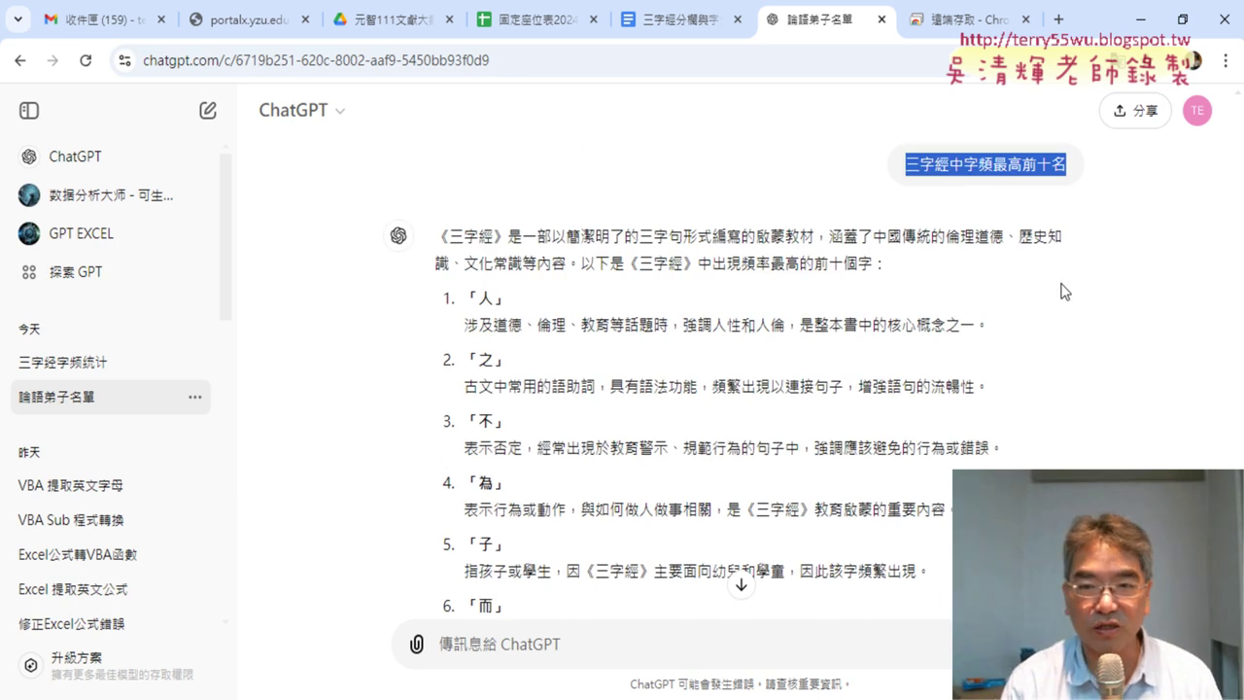
pyautogui.moveTo(435, 237); pyautogui.dragTo(612, 237)
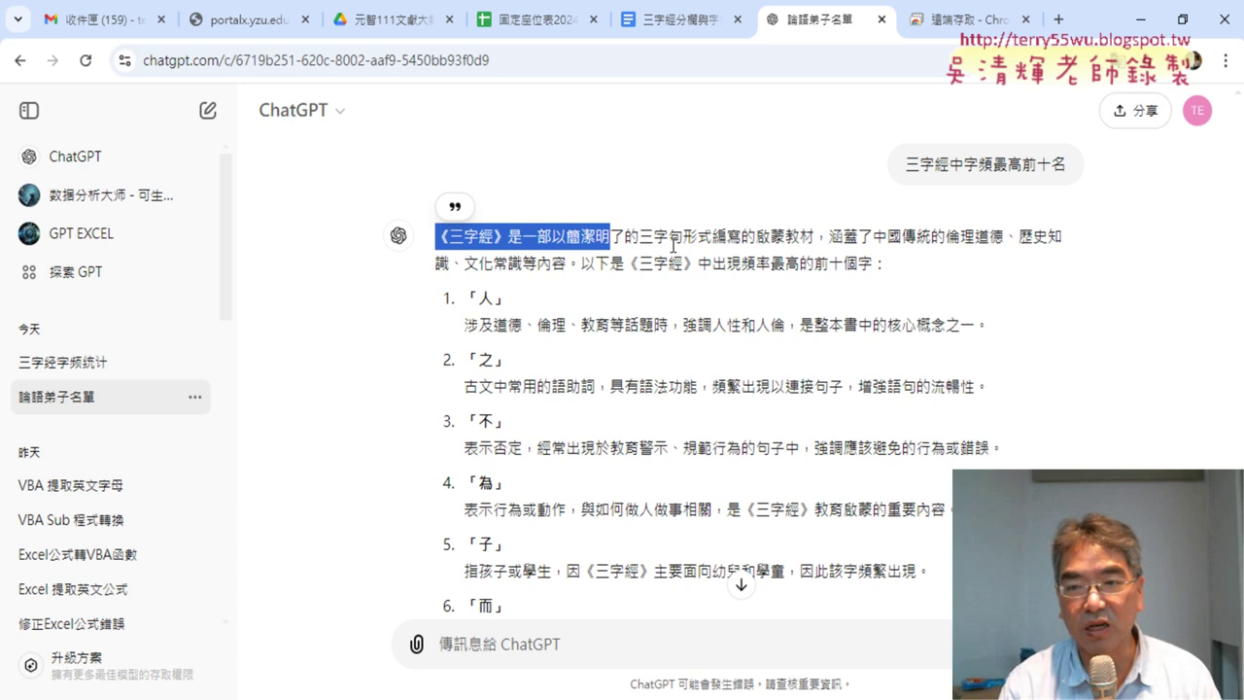
pyautogui.moveTo(683, 237); pyautogui.dragTo(815, 250)
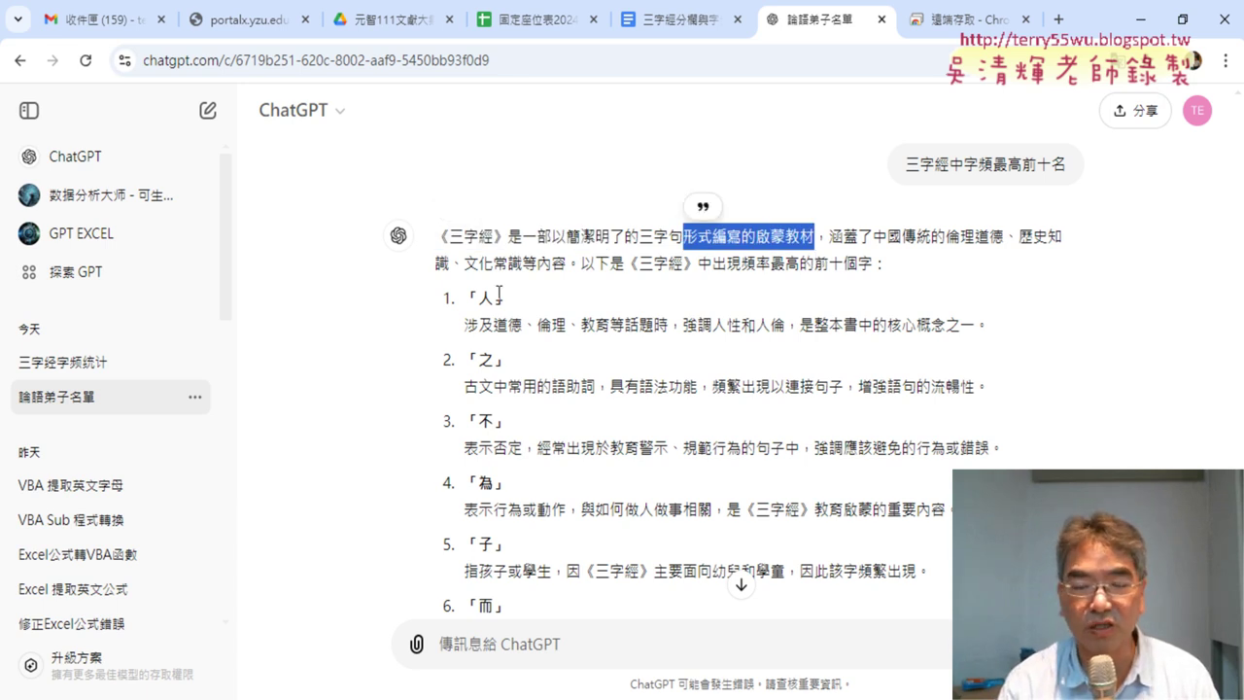
pyautogui.scroll(-1, 453, 270)
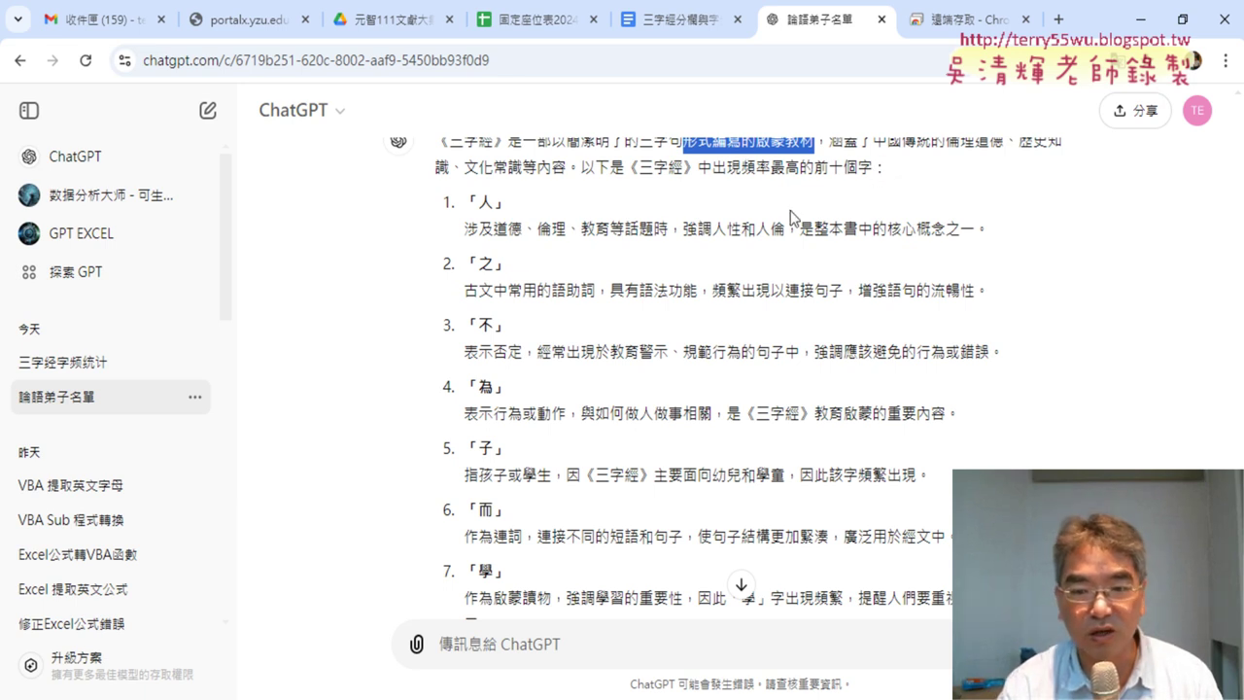
pyautogui.moveTo(442, 202); pyautogui.dragTo(531, 210)
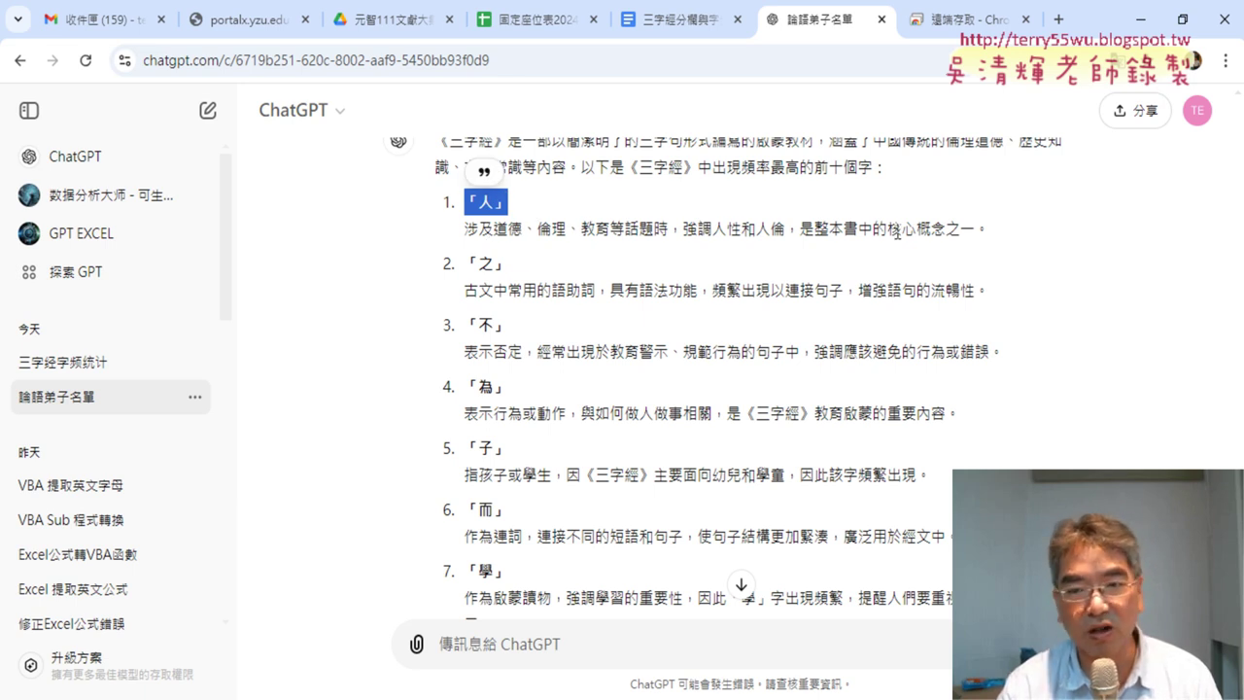
pyautogui.scroll(-1, 741, 247)
pyautogui.scroll(-2, 741, 248)
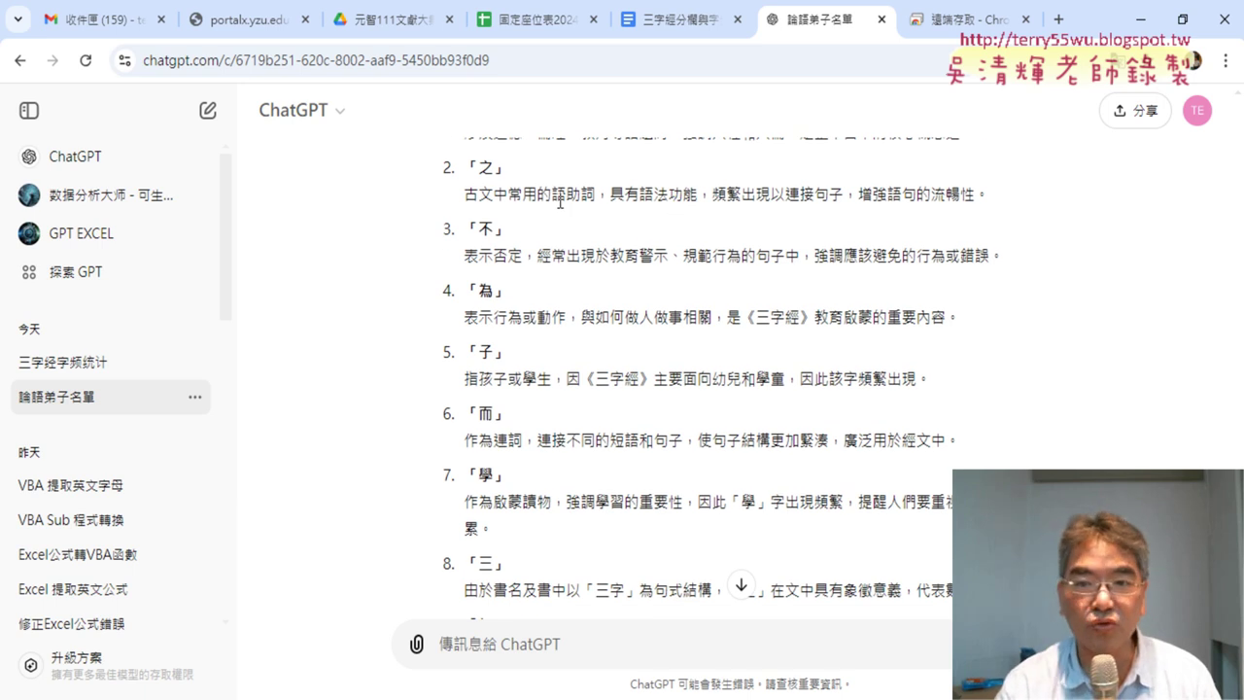
pyautogui.doubleClick(486, 167)
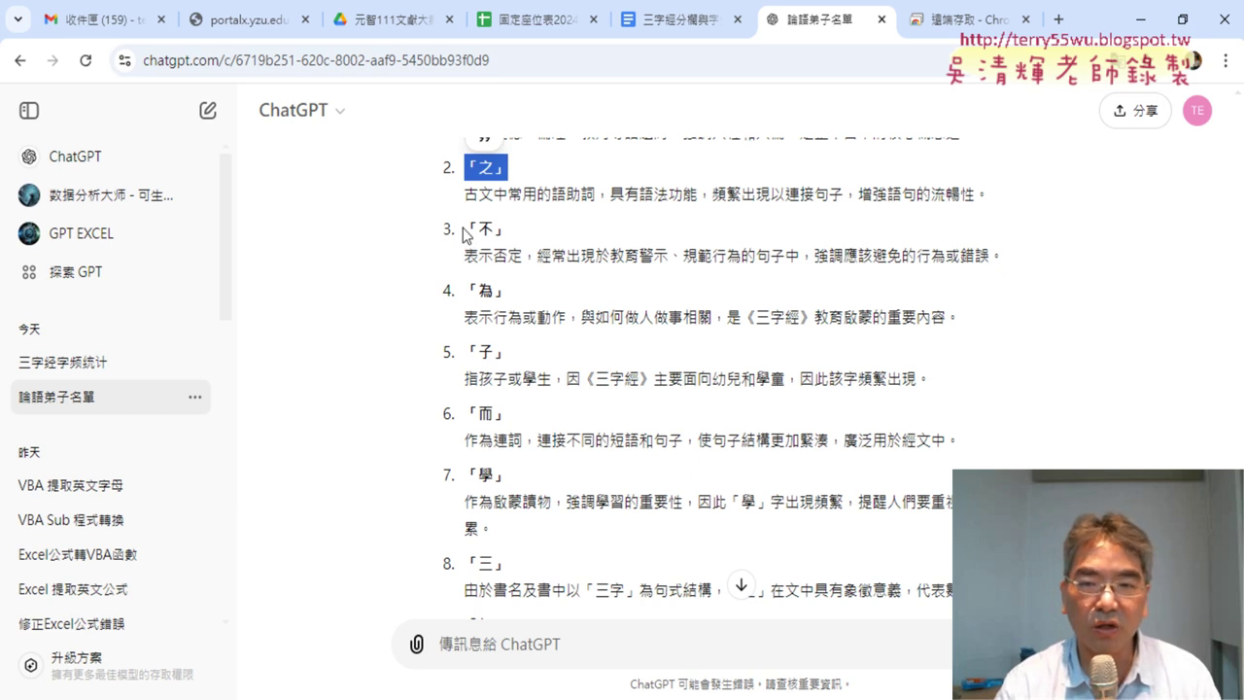
pyautogui.moveTo(464, 231); pyautogui.dragTo(508, 229)
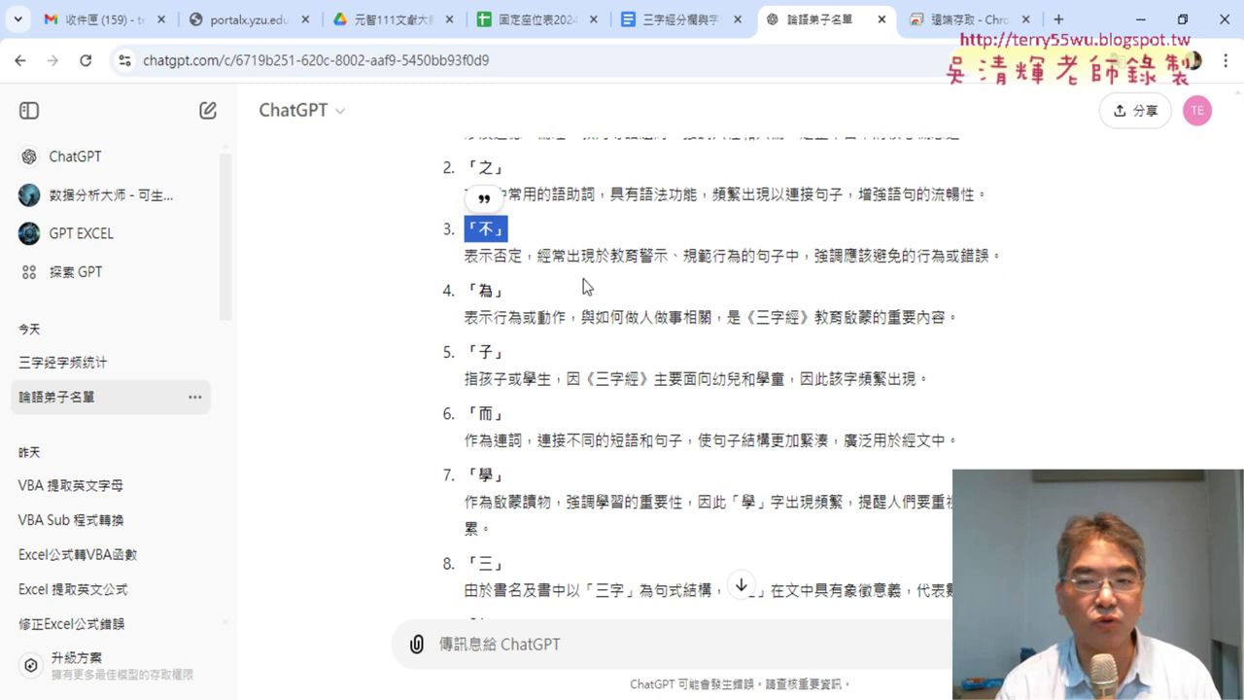
pyautogui.scroll(1, 579, 277)
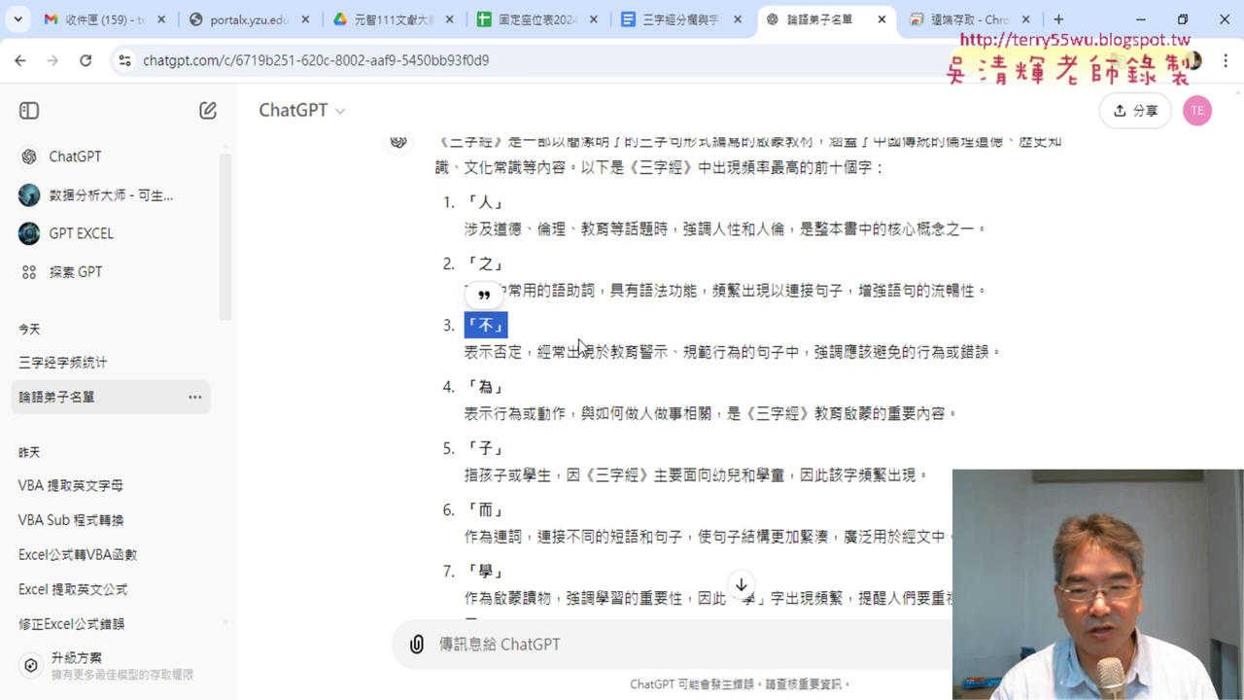
pyautogui.moveTo(465, 386); pyautogui.dragTo(514, 386)
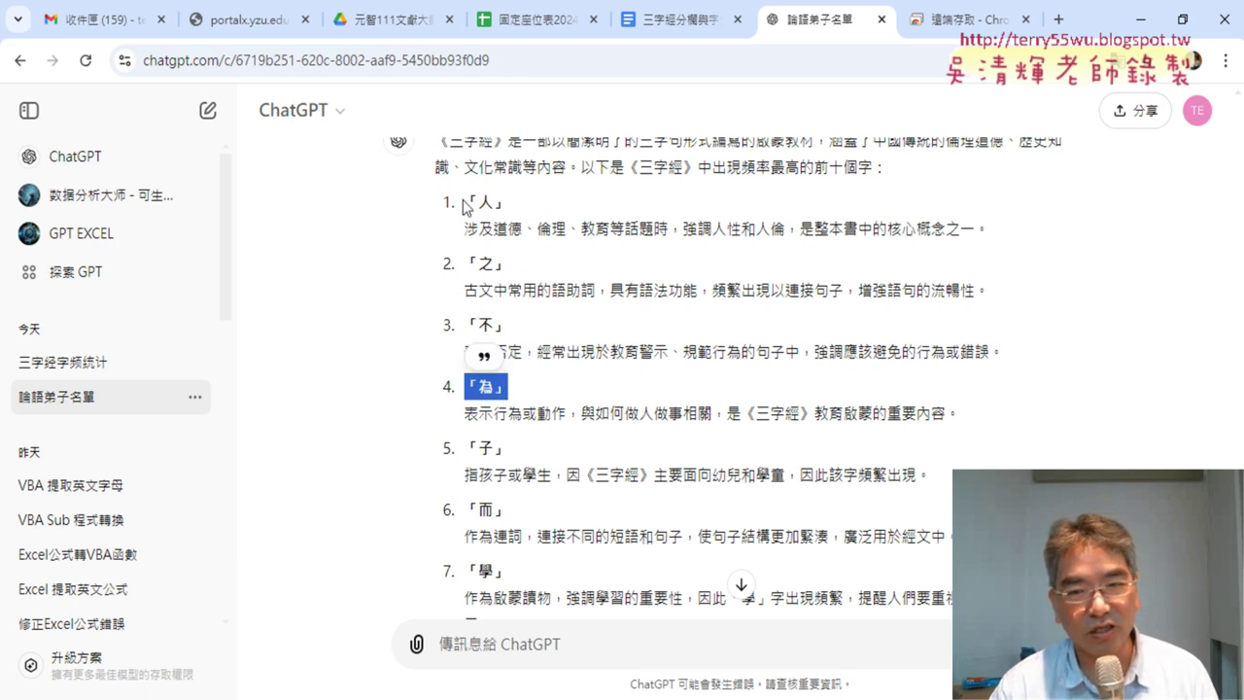
pyautogui.moveTo(466, 202); pyautogui.dragTo(515, 202)
pyautogui.moveTo(508, 388); pyautogui.dragTo(464, 389)
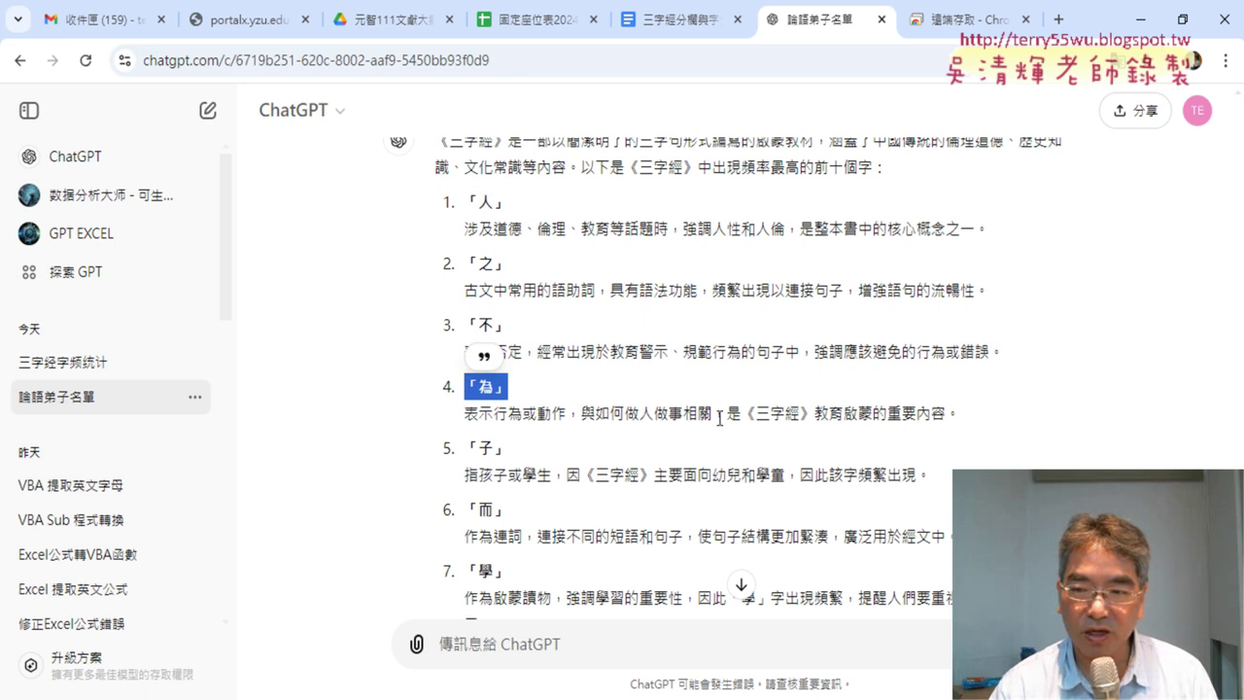
pyautogui.moveTo(465, 413); pyautogui.dragTo(566, 414)
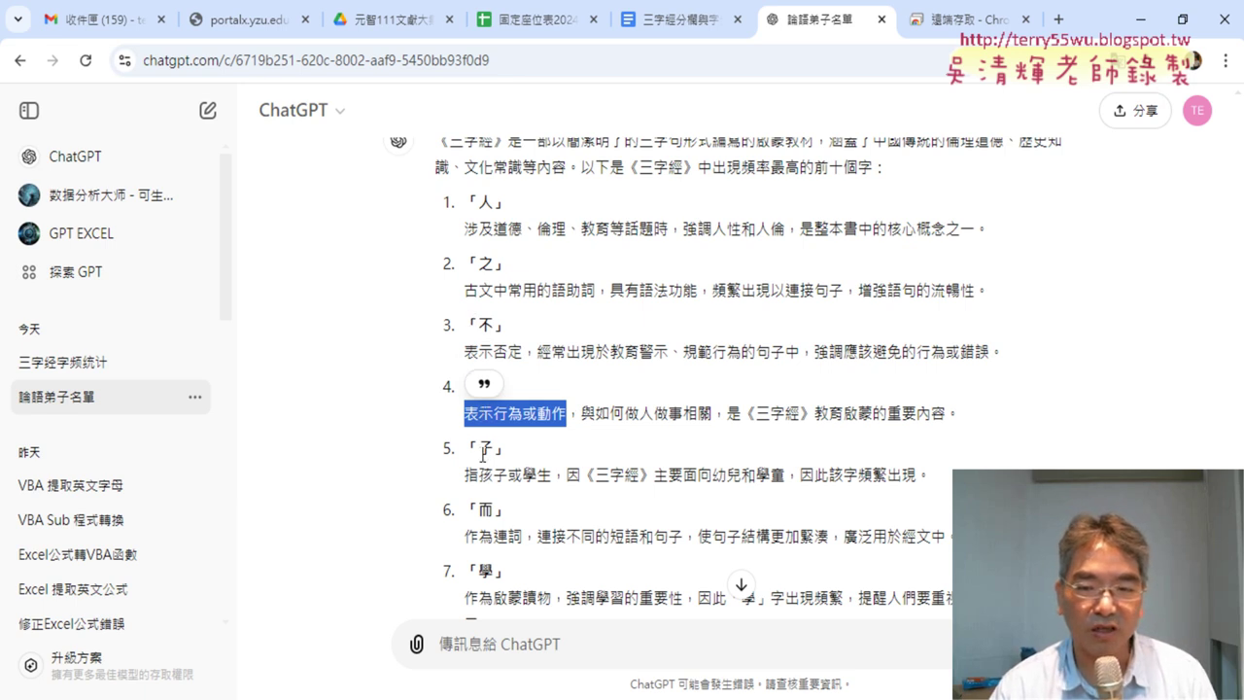
pyautogui.moveTo(483, 476)
pyautogui.mouseDown()
pyautogui.moveTo(550, 475)
pyautogui.moveTo(522, 475)
pyautogui.moveTo(516, 452)
pyautogui.mouseUp()
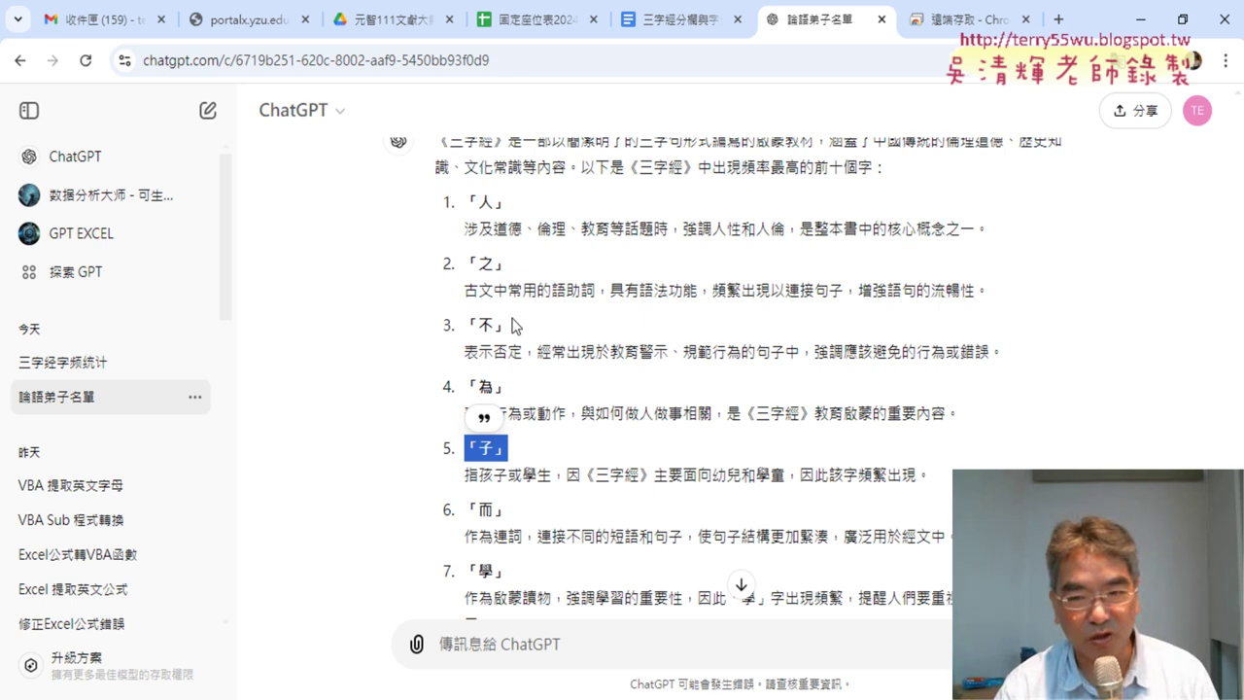
pyautogui.scroll(-1, 515, 326)
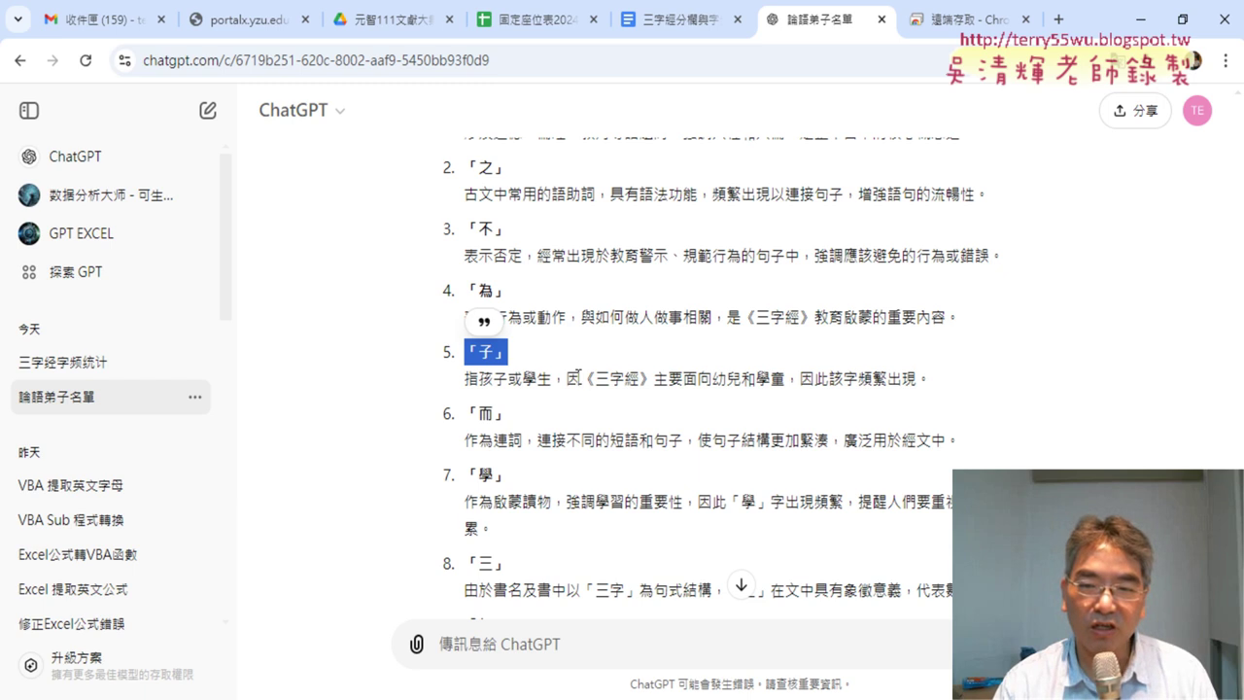
pyautogui.click(579, 375)
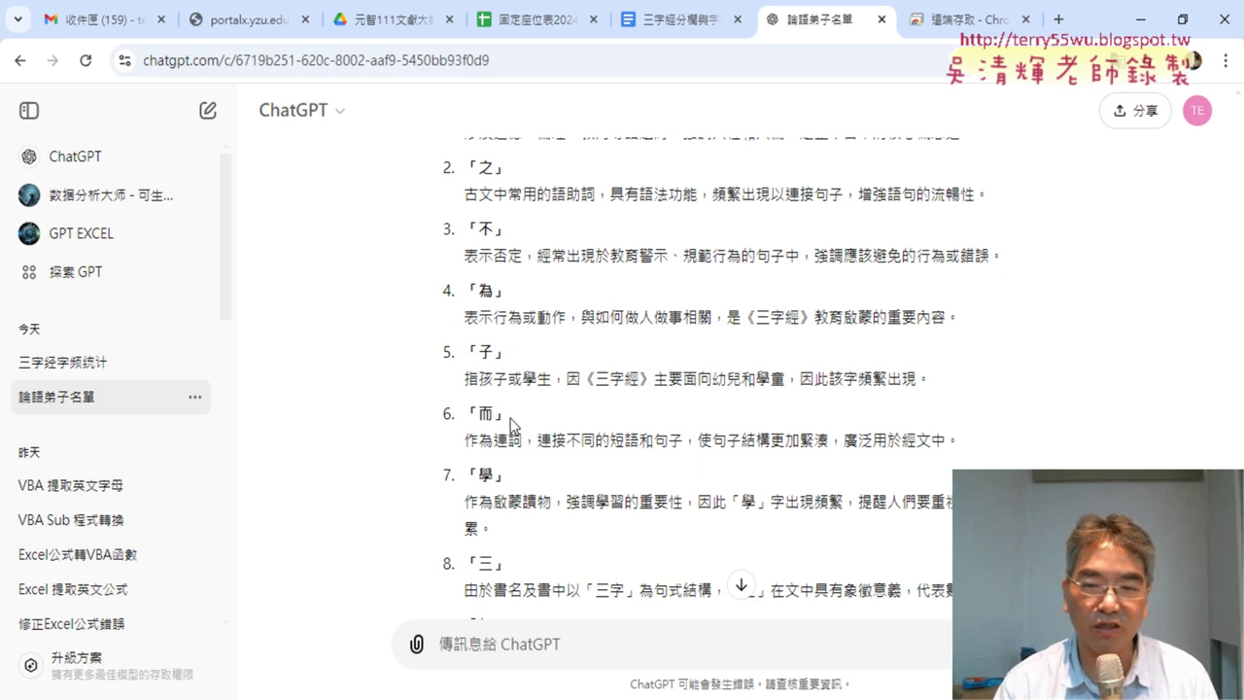
pyautogui.moveTo(512, 426); pyautogui.dragTo(469, 428)
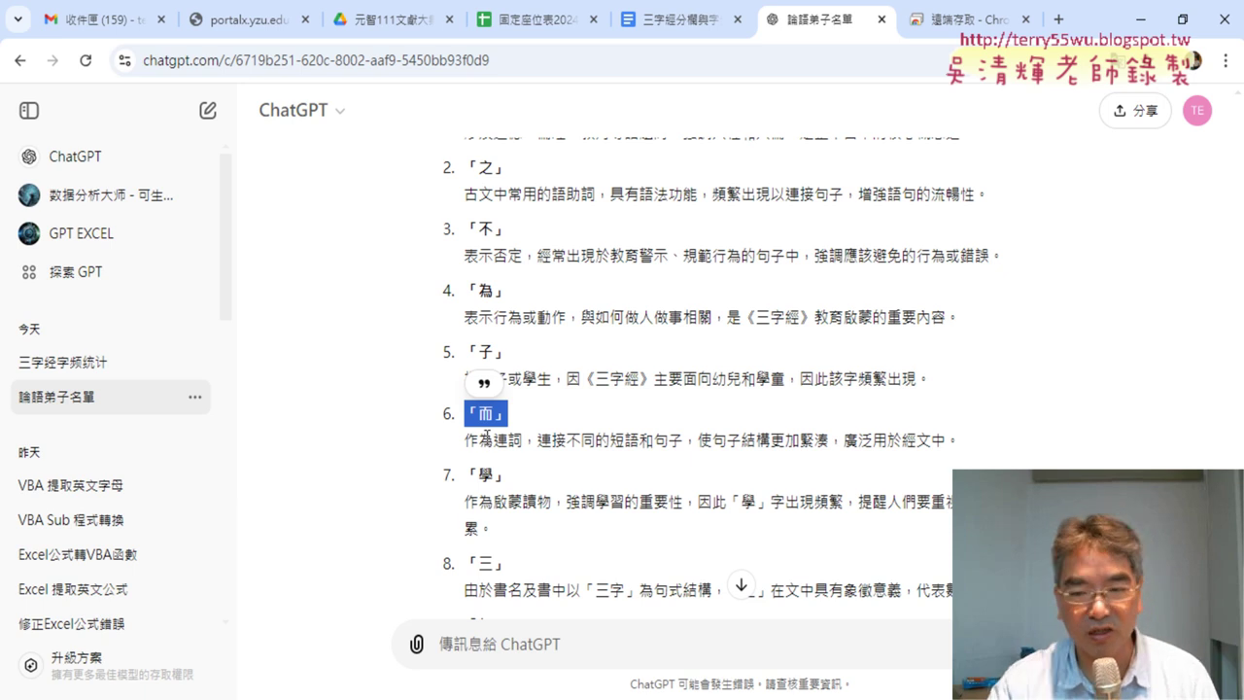
pyautogui.scroll(-1, 486, 435)
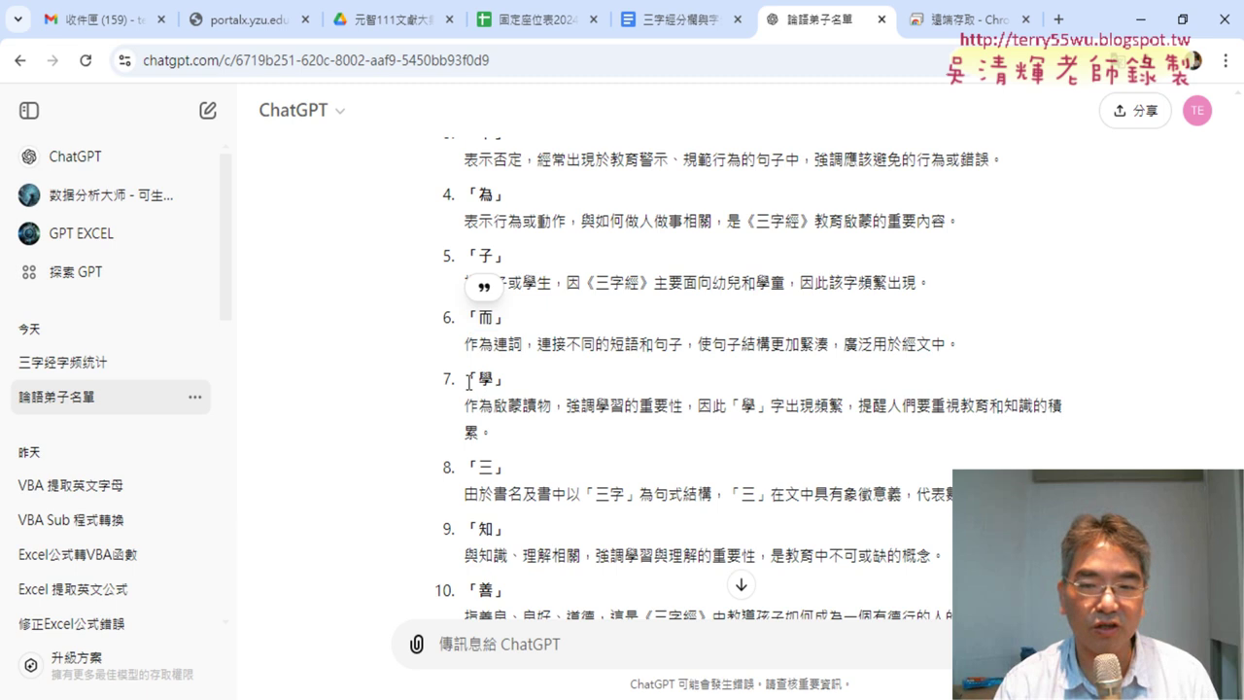
pyautogui.moveTo(468, 379); pyautogui.dragTo(507, 379)
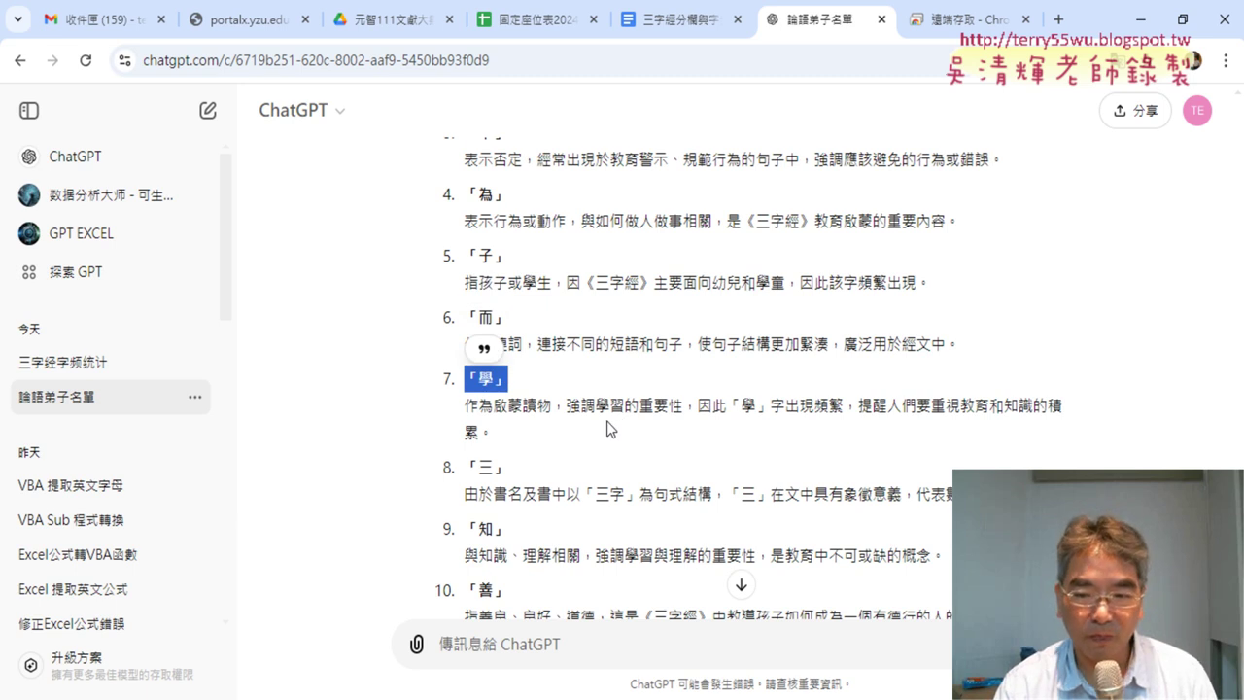
pyautogui.scroll(-2, 508, 314)
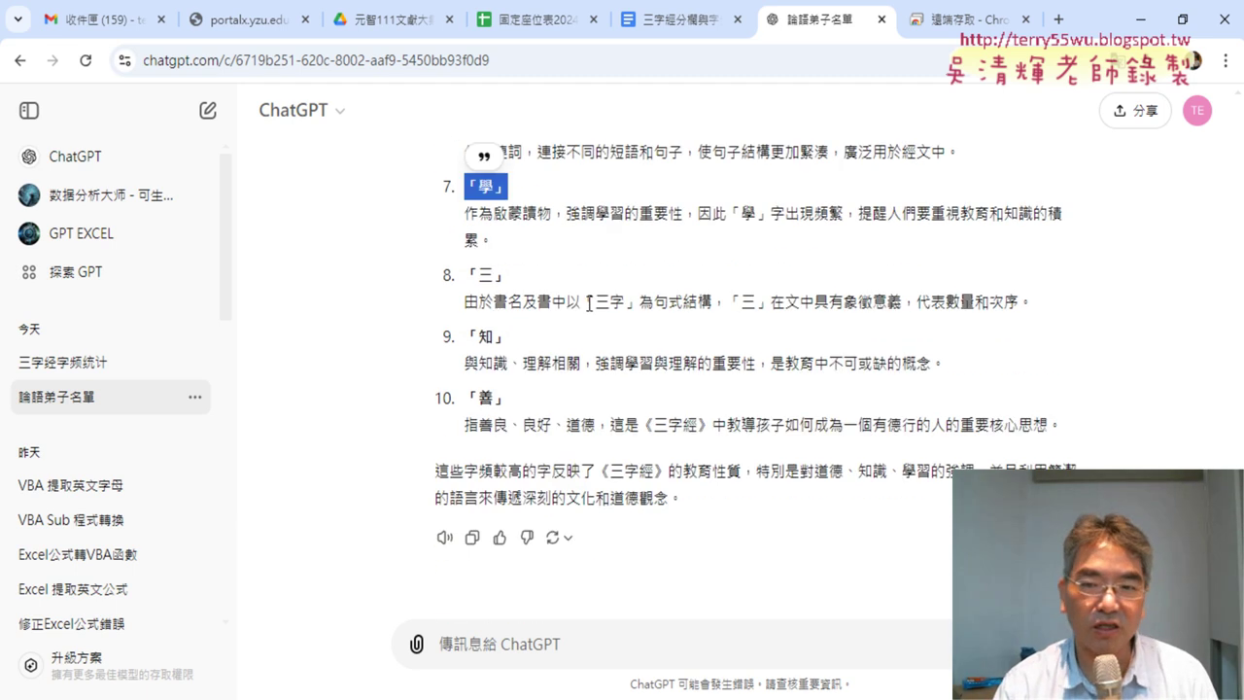
pyautogui.moveTo(595, 302); pyautogui.dragTo(610, 303)
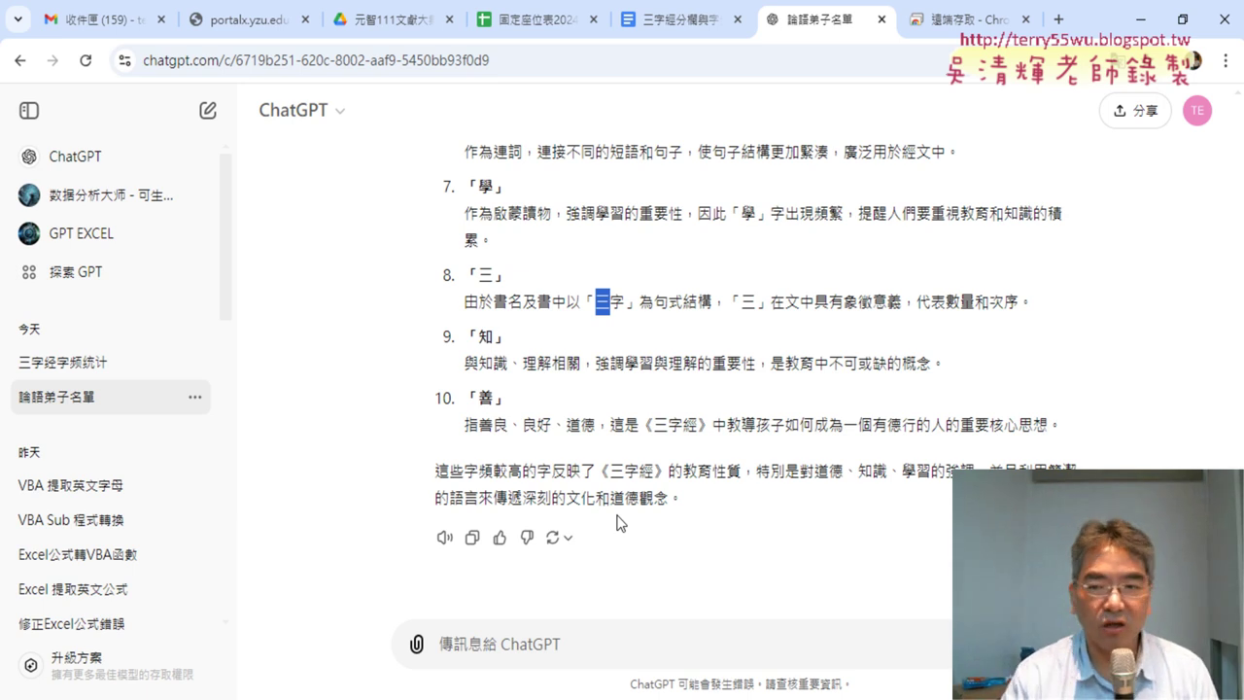
pyautogui.scroll(3, 616, 523)
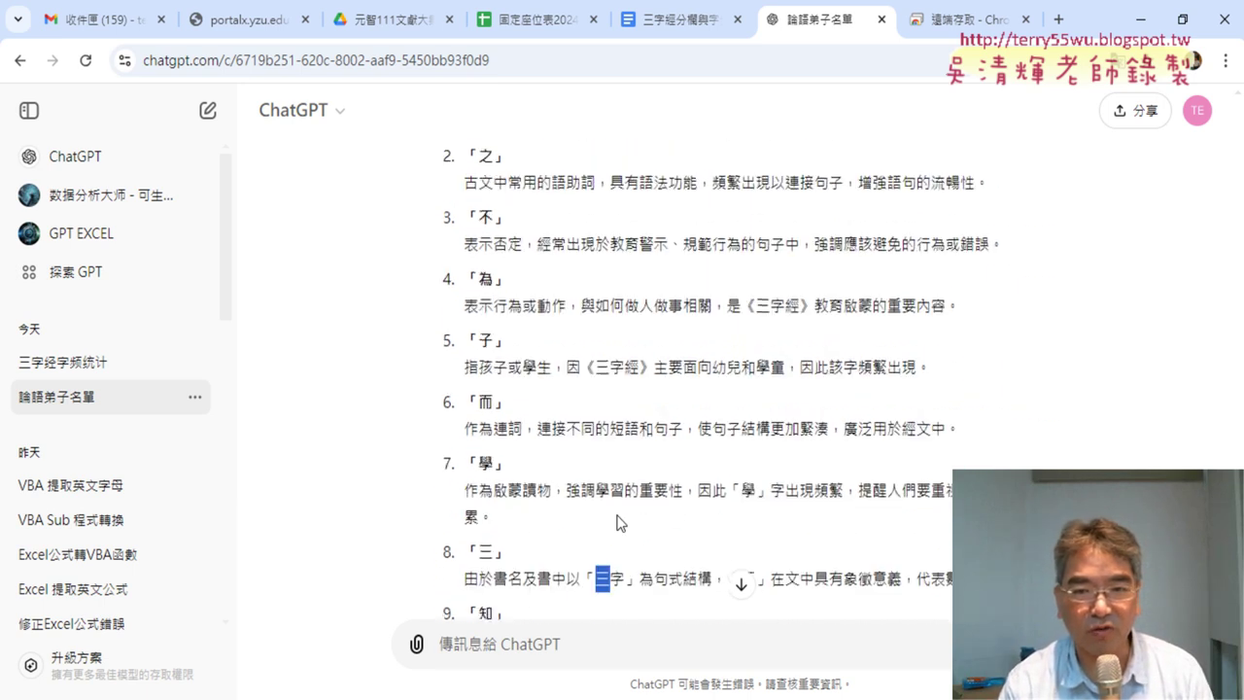
pyautogui.scroll(2, 583, 418)
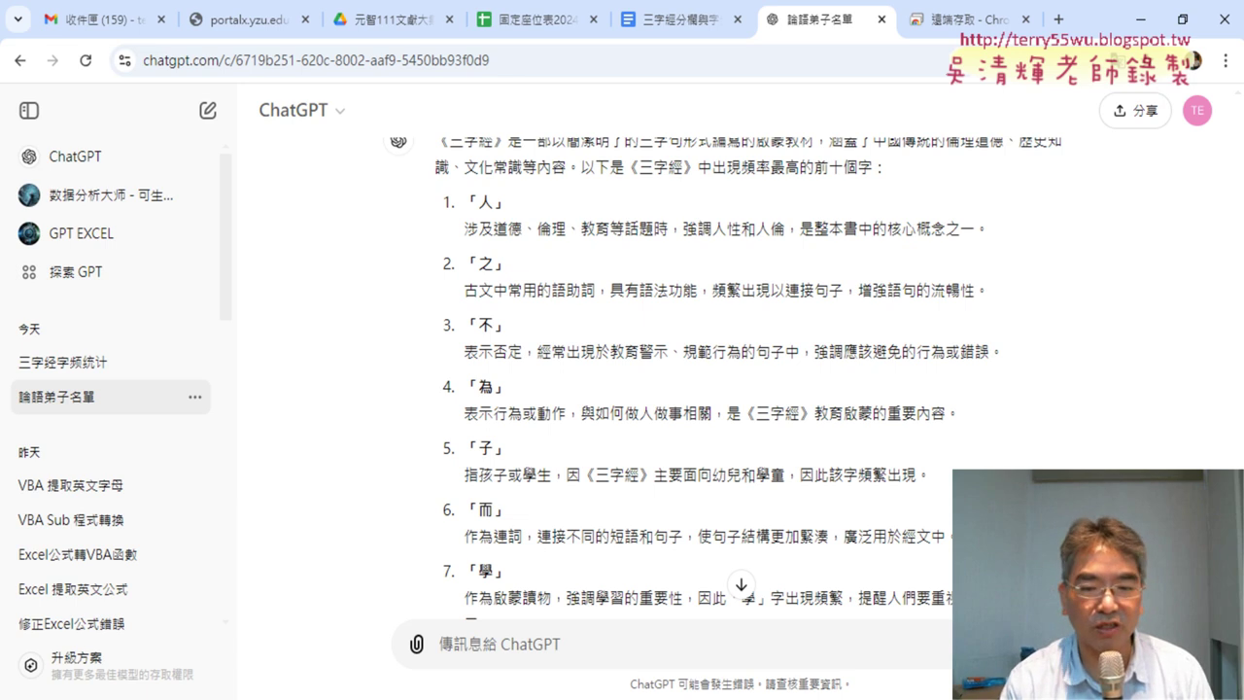
# Step: Back in Excel, select column A and review J1's source text and A2's MID formula
pyautogui.click(352, 673)
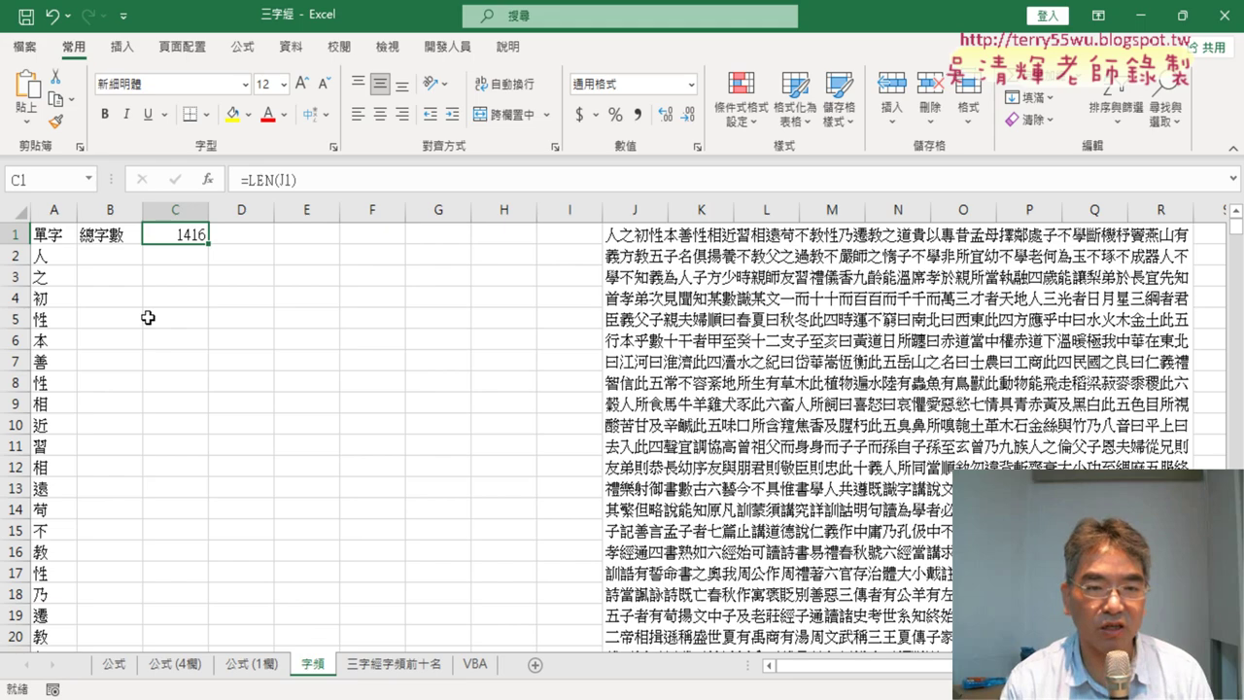
pyautogui.click(58, 215)
pyautogui.moveTo(58, 215); pyautogui.dragTo(59, 216)
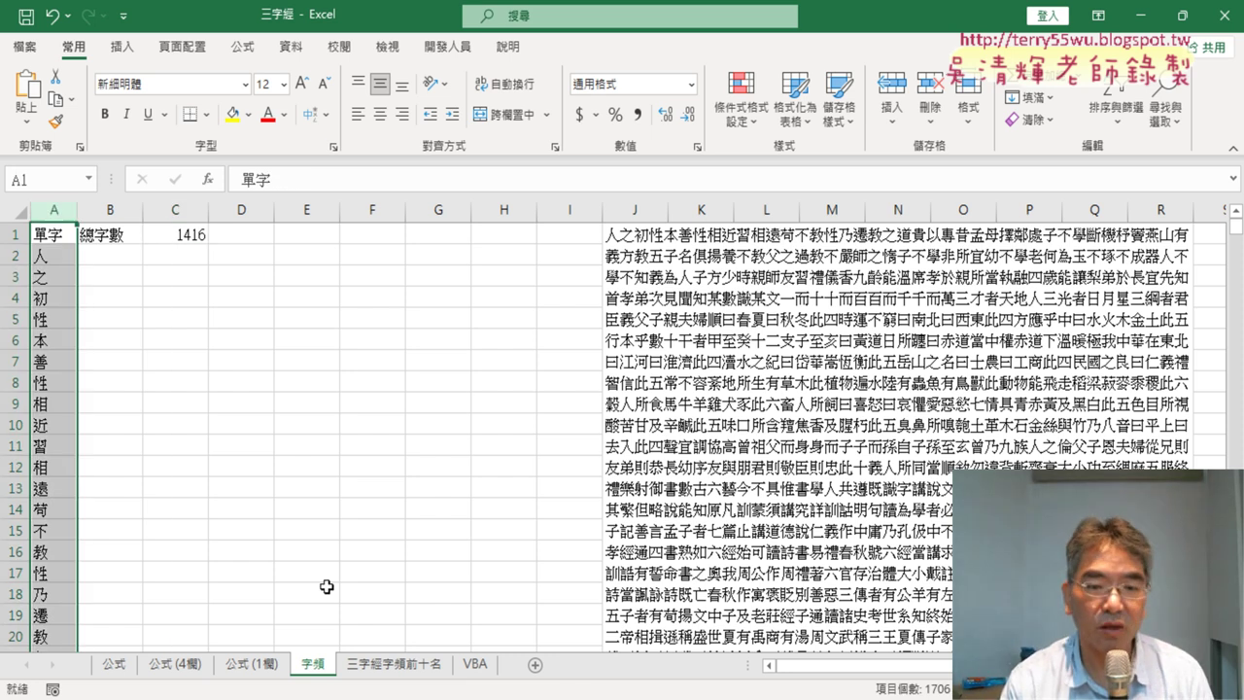
pyautogui.click(56, 257)
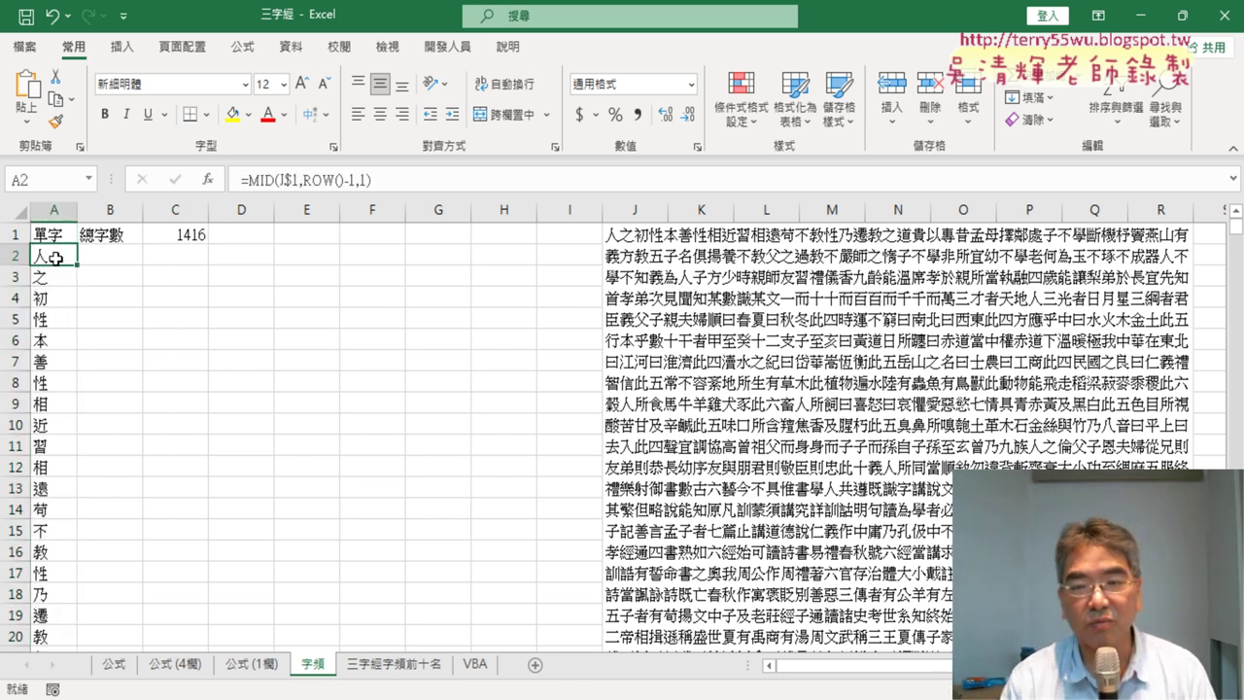
pyautogui.click(632, 233)
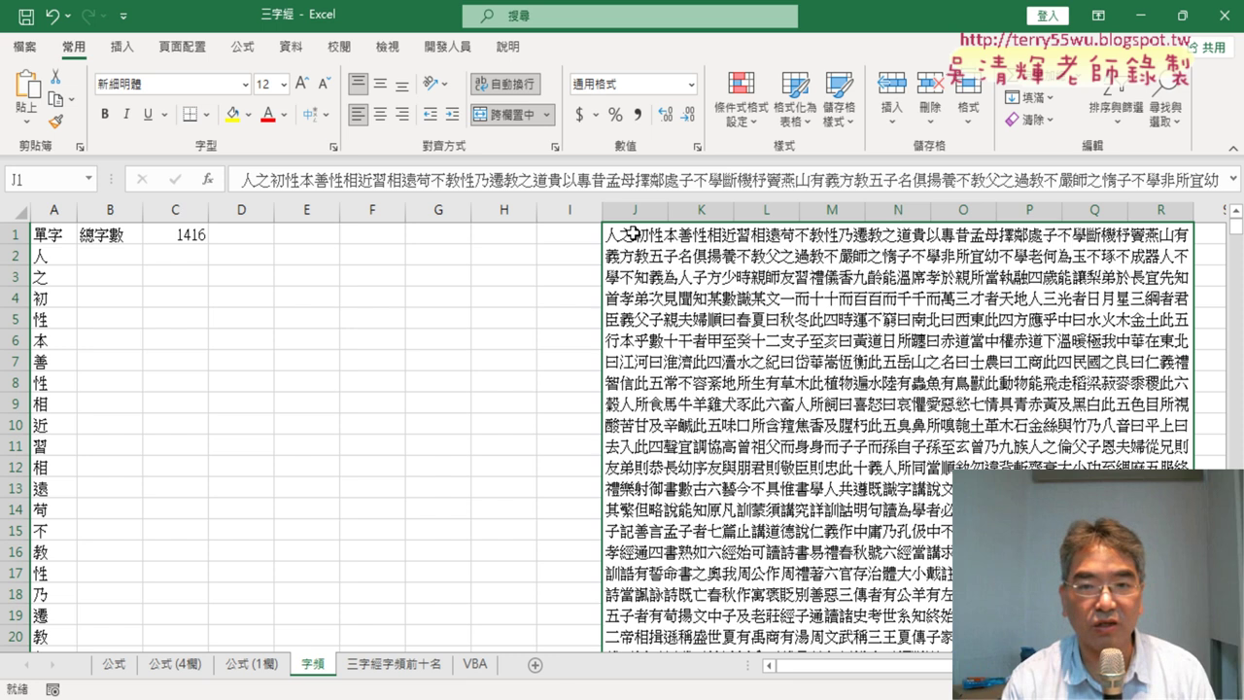
pyautogui.click(58, 257)
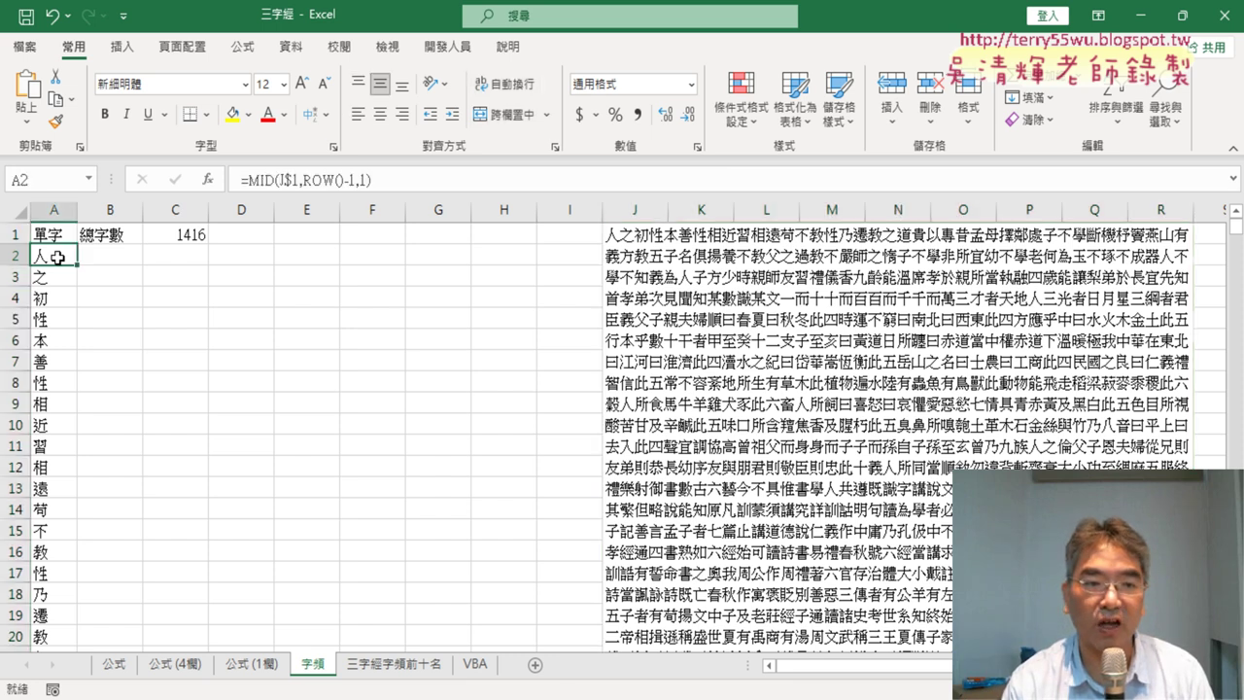
# Step: Review C1's =LEN(J1) count, then recommit A2's =MID(J$1,ROW()-1,1) unchanged
pyautogui.click(122, 236)
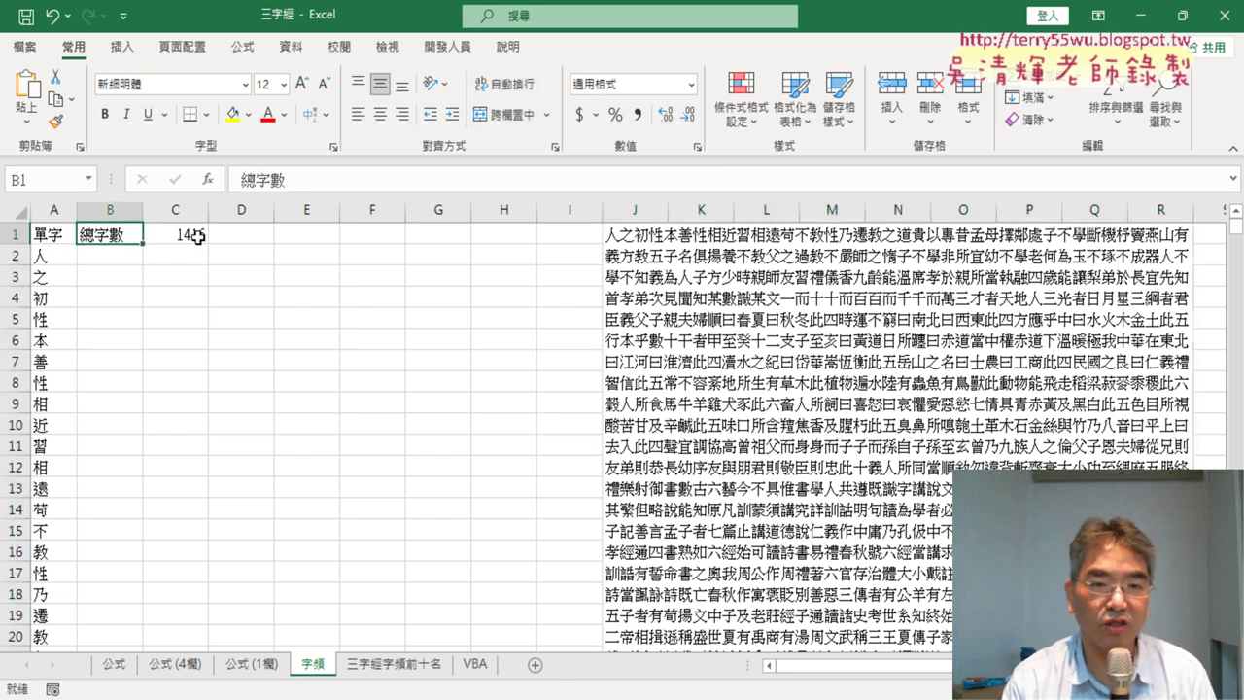
pyautogui.click(189, 235)
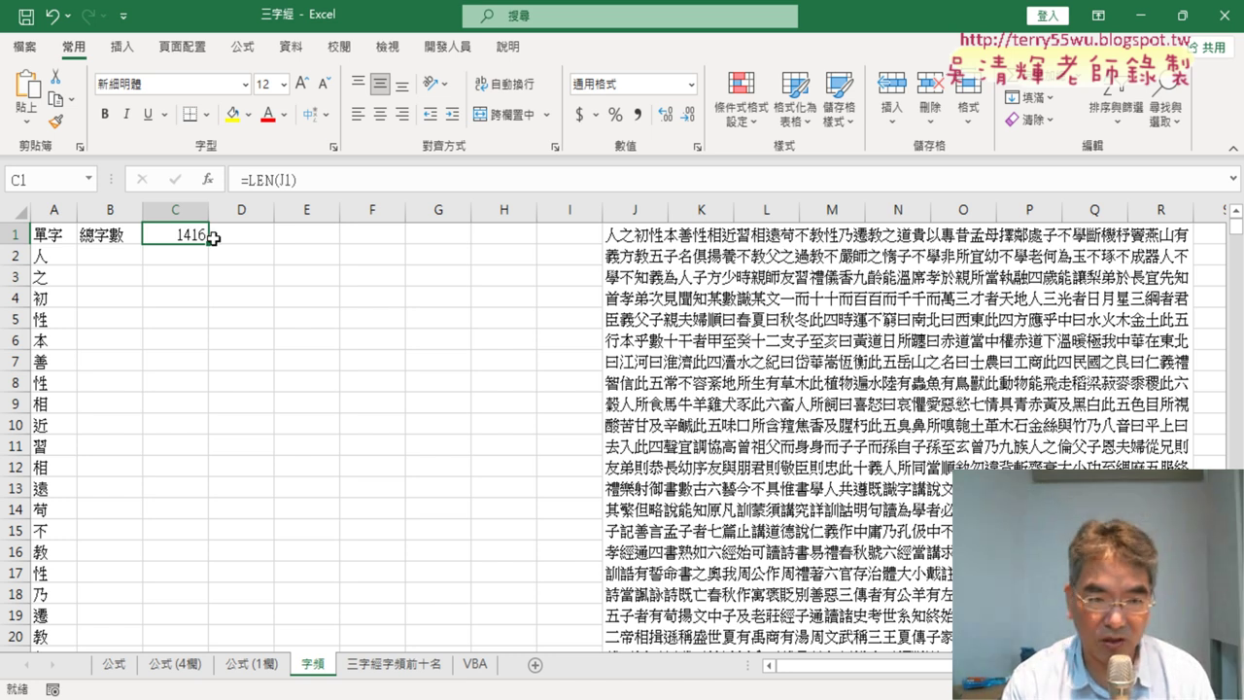
pyautogui.click(53, 255)
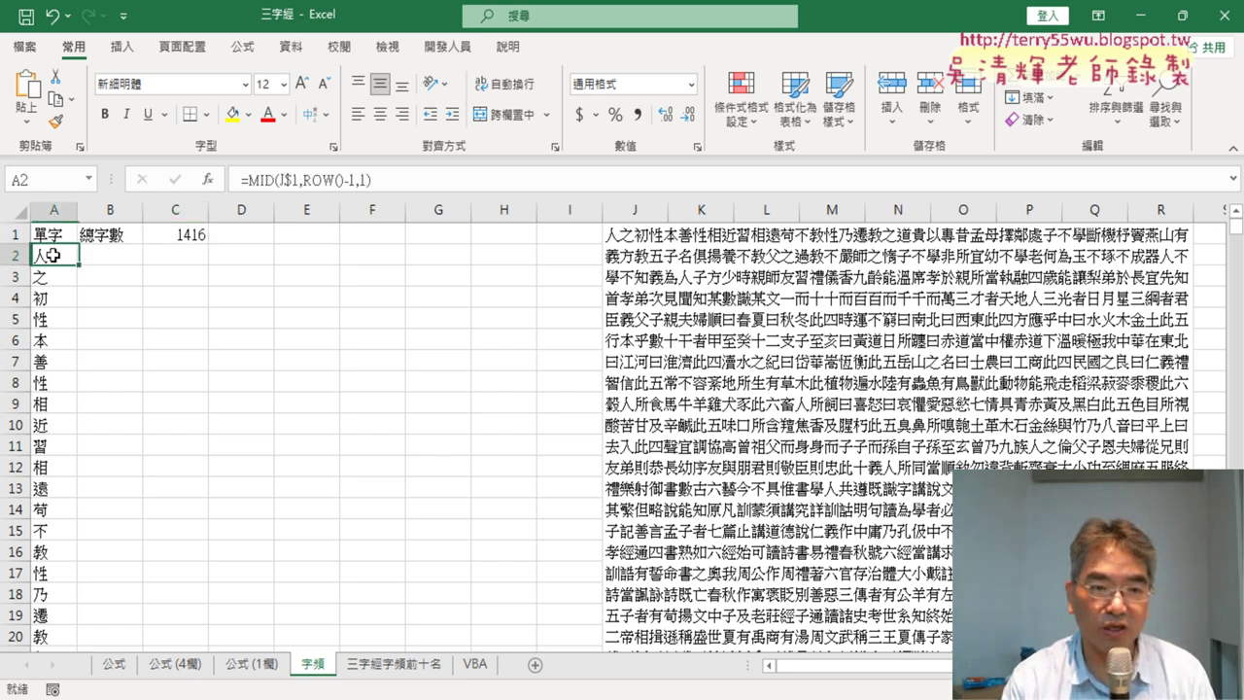
pyautogui.click(303, 181)
pyautogui.moveTo(304, 180); pyautogui.dragTo(356, 181)
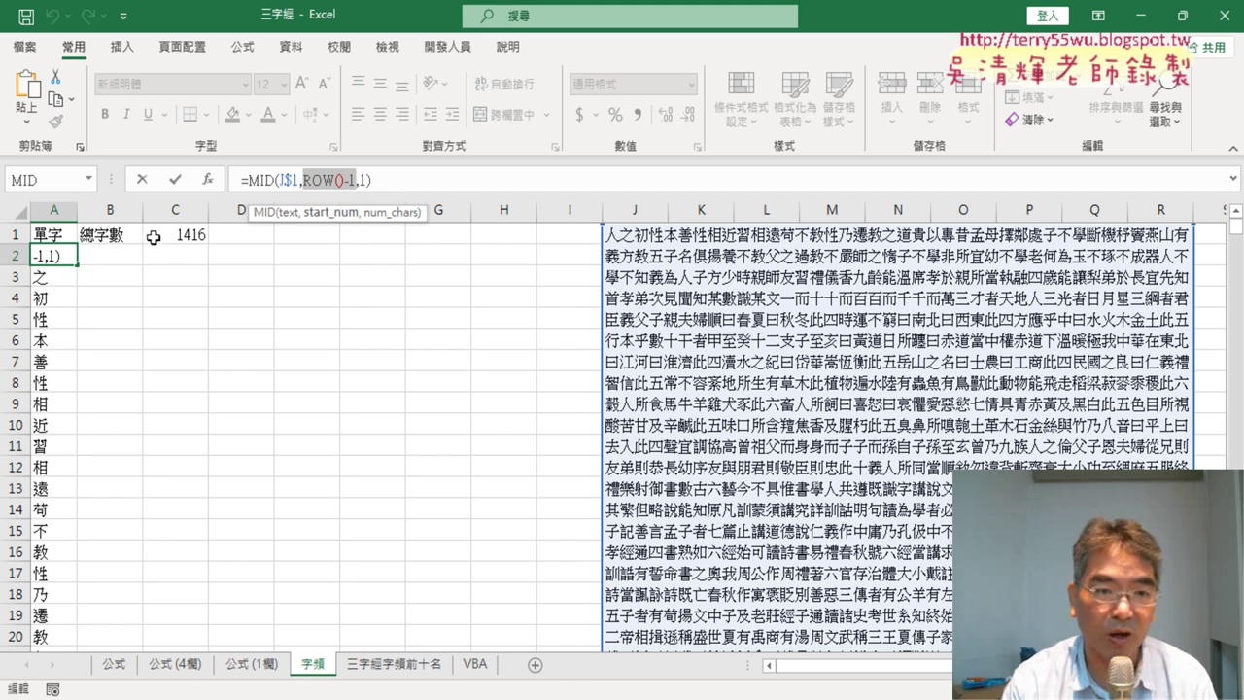
pyautogui.hotkey('ctrl', 'Return')
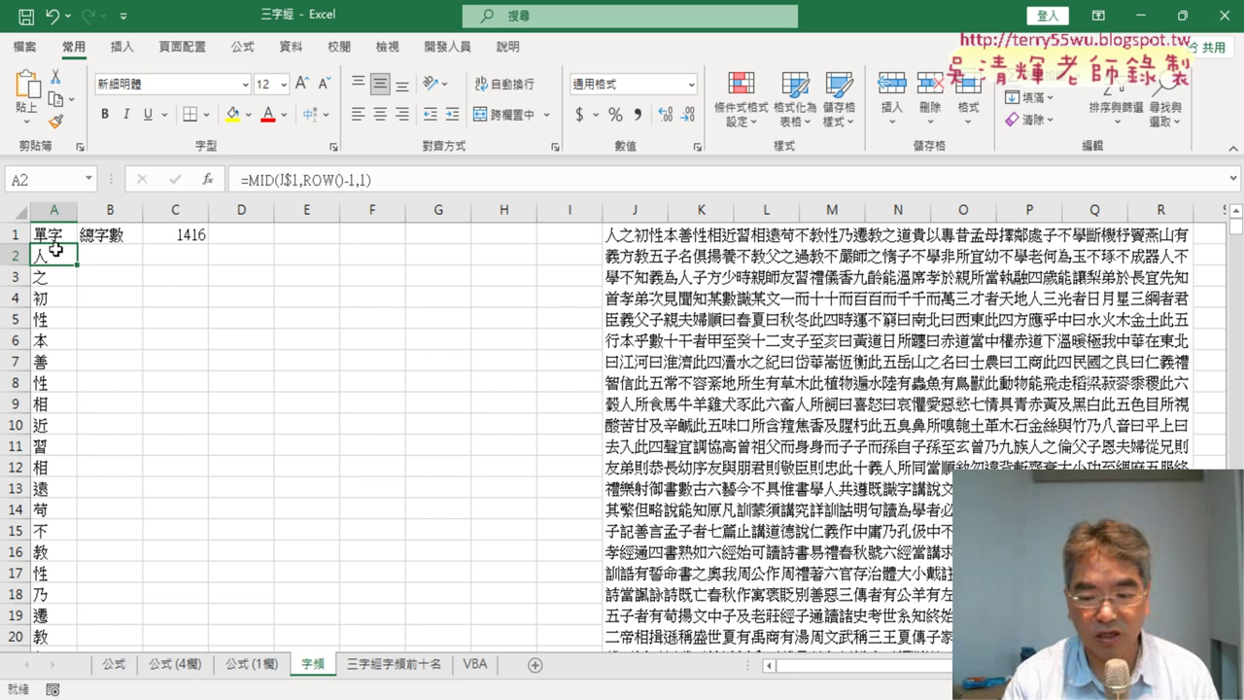
pyautogui.hotkey('ctrl', 'Down')
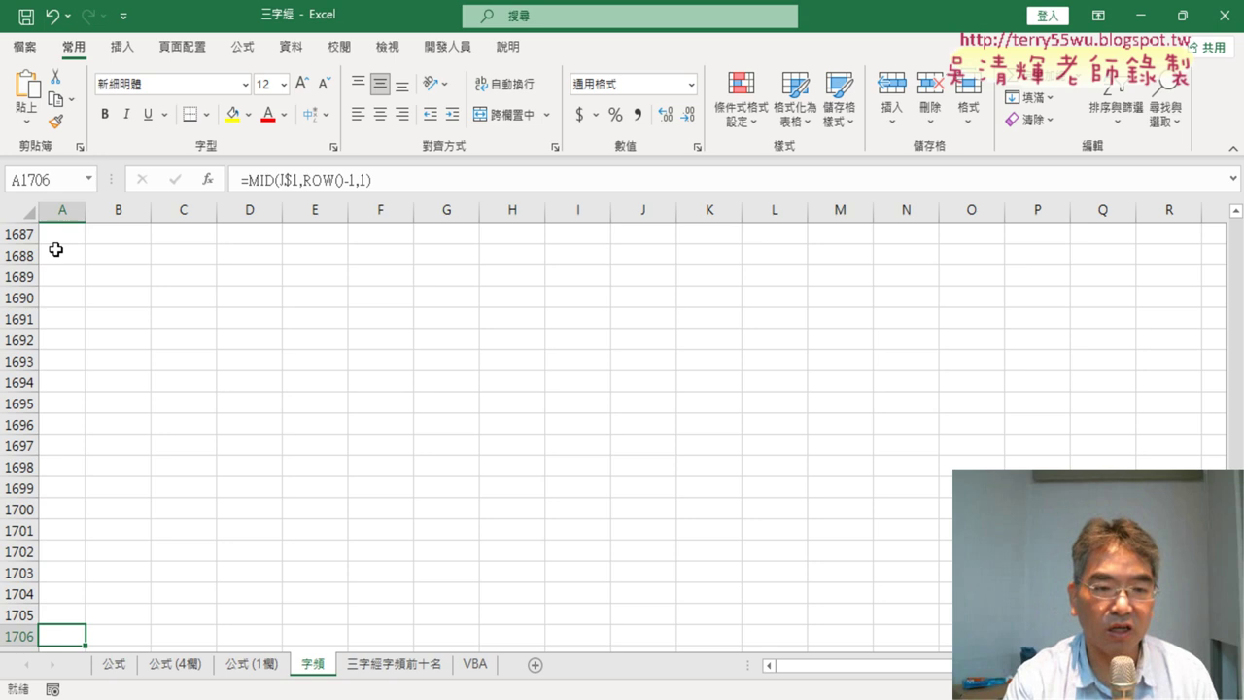
pyautogui.hotkey('ctrl', 'Up')
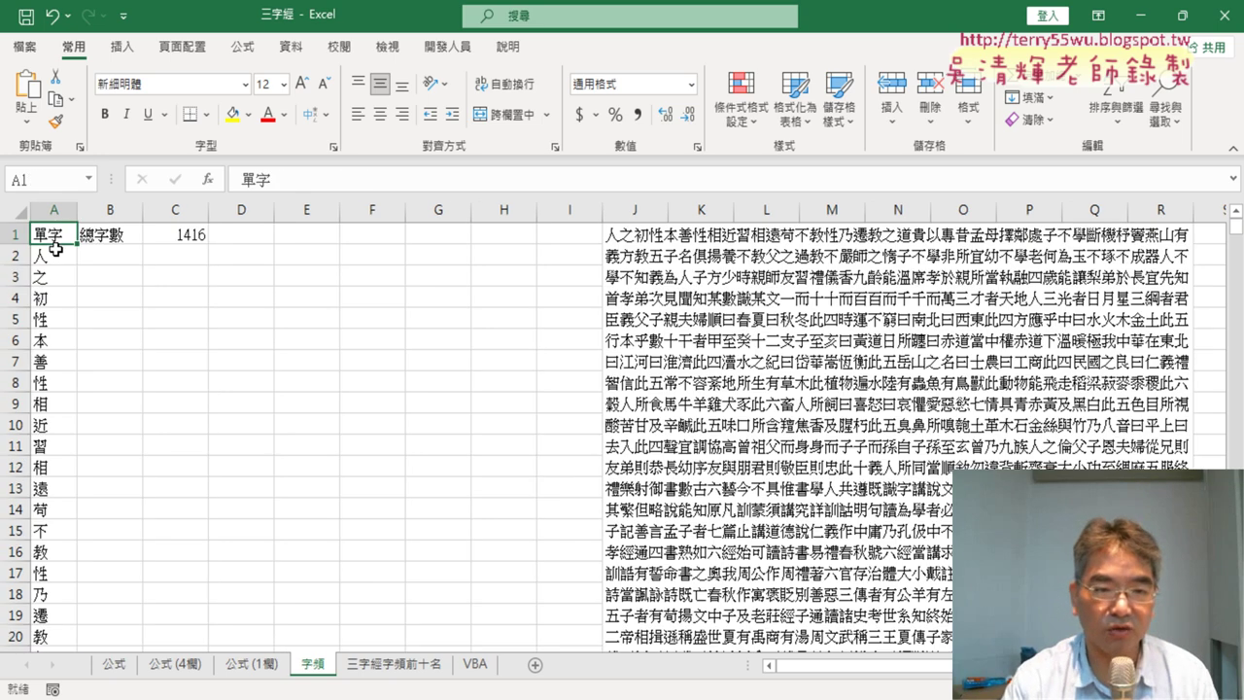
pyautogui.moveTo(1235, 229); pyautogui.dragTo(1235, 550)
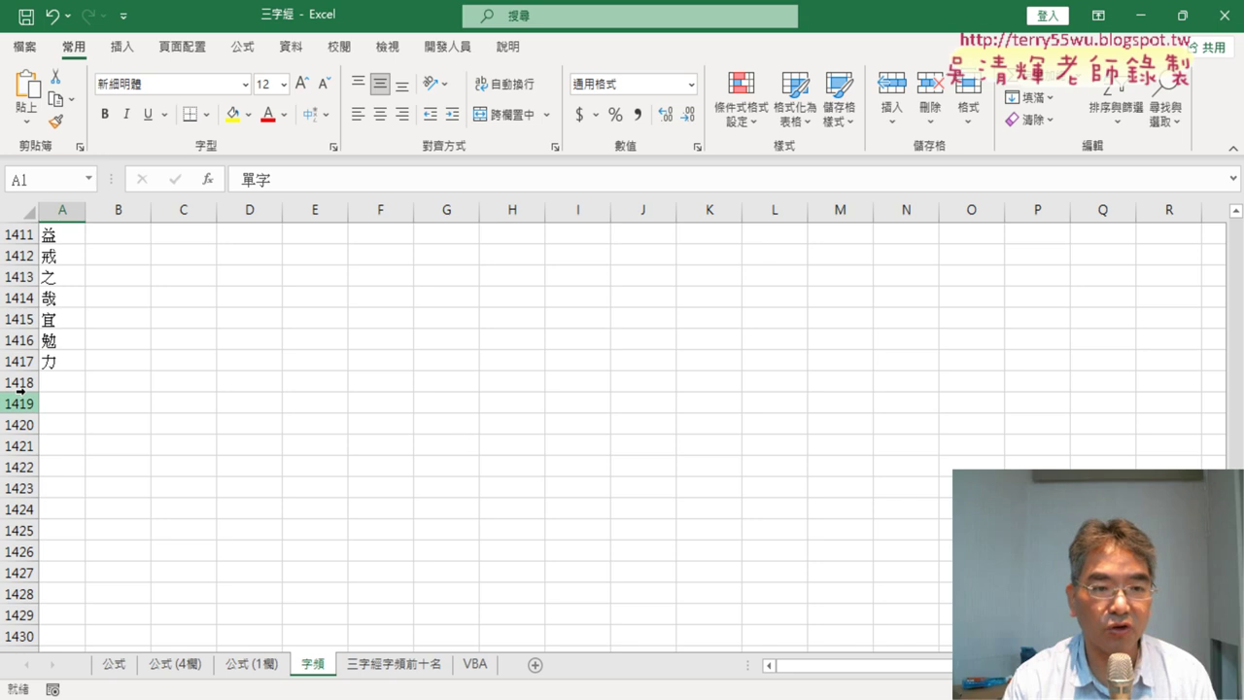
pyautogui.click(17, 361)
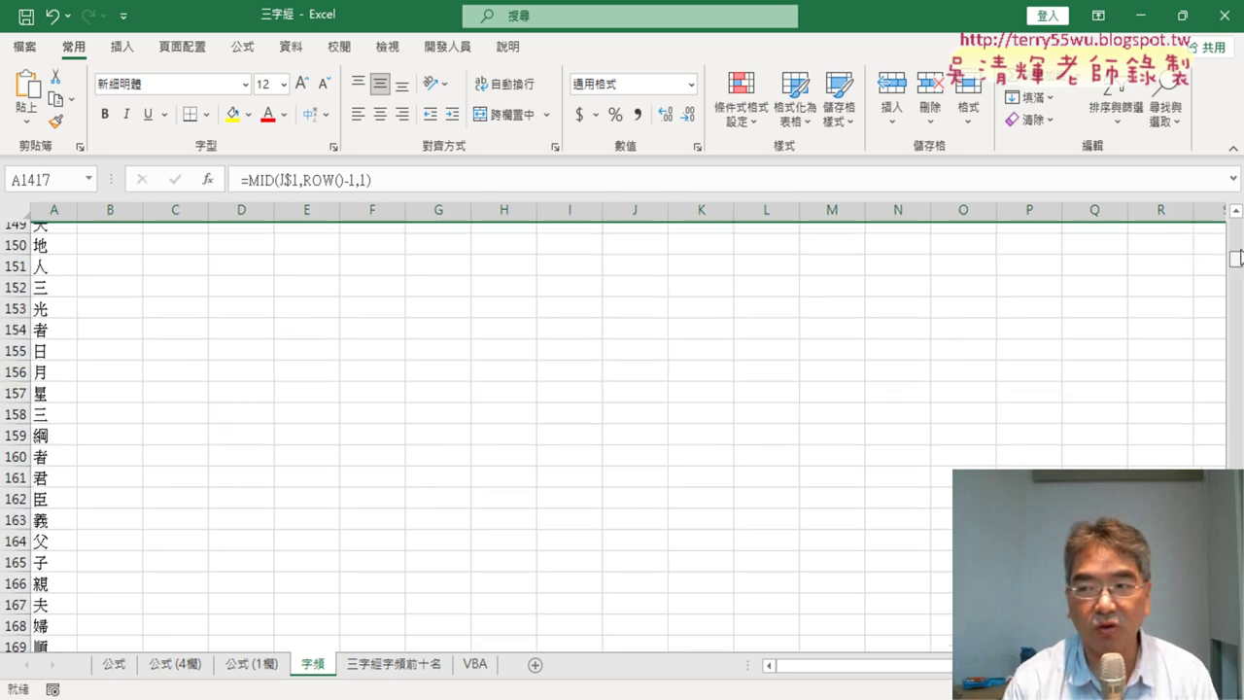
pyautogui.moveTo(1236, 549); pyautogui.dragTo(1236, 225)
pyautogui.click(53, 234)
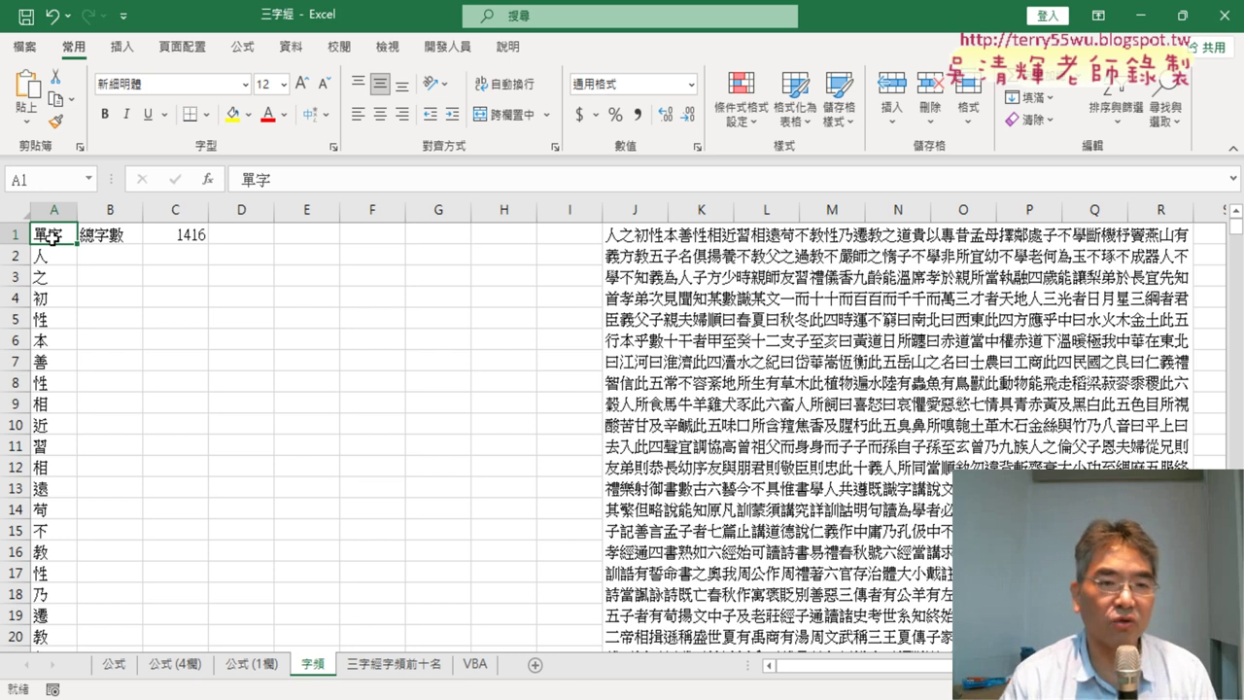
# Step: Show the Insert options, select the 單字 column A, then go to the 三字經字頻前十名 sheet
pyautogui.click(122, 54)
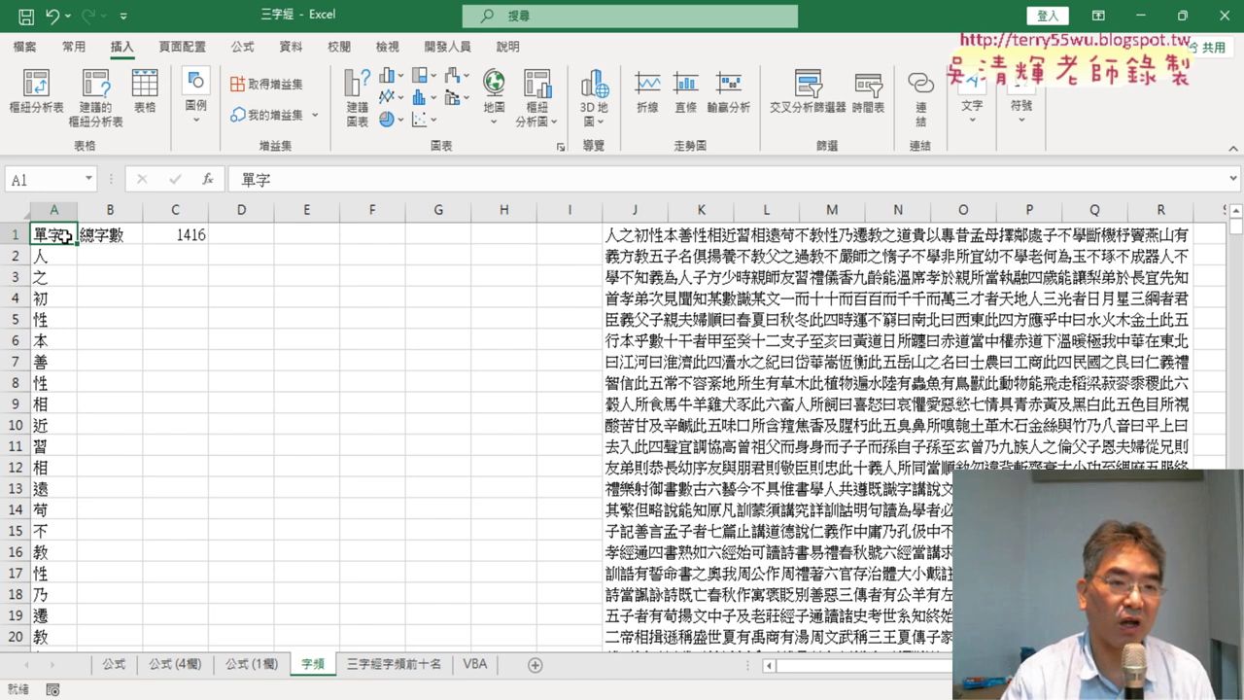
pyautogui.click(59, 257)
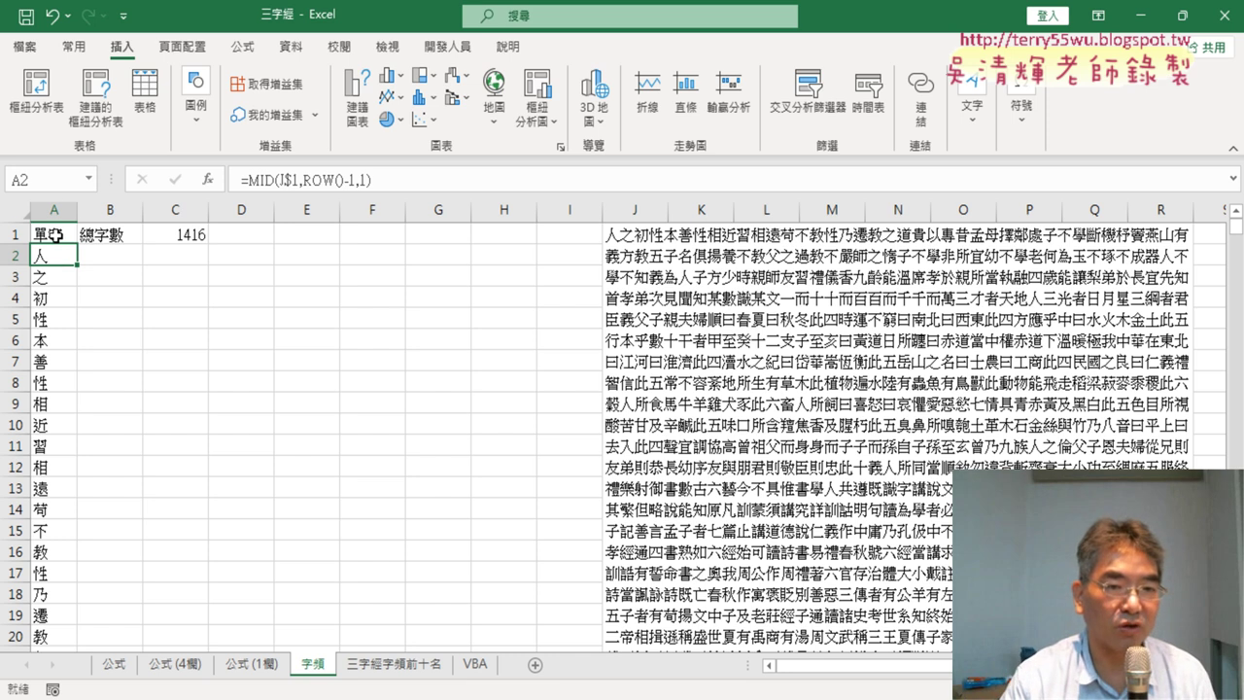
pyautogui.click(56, 235)
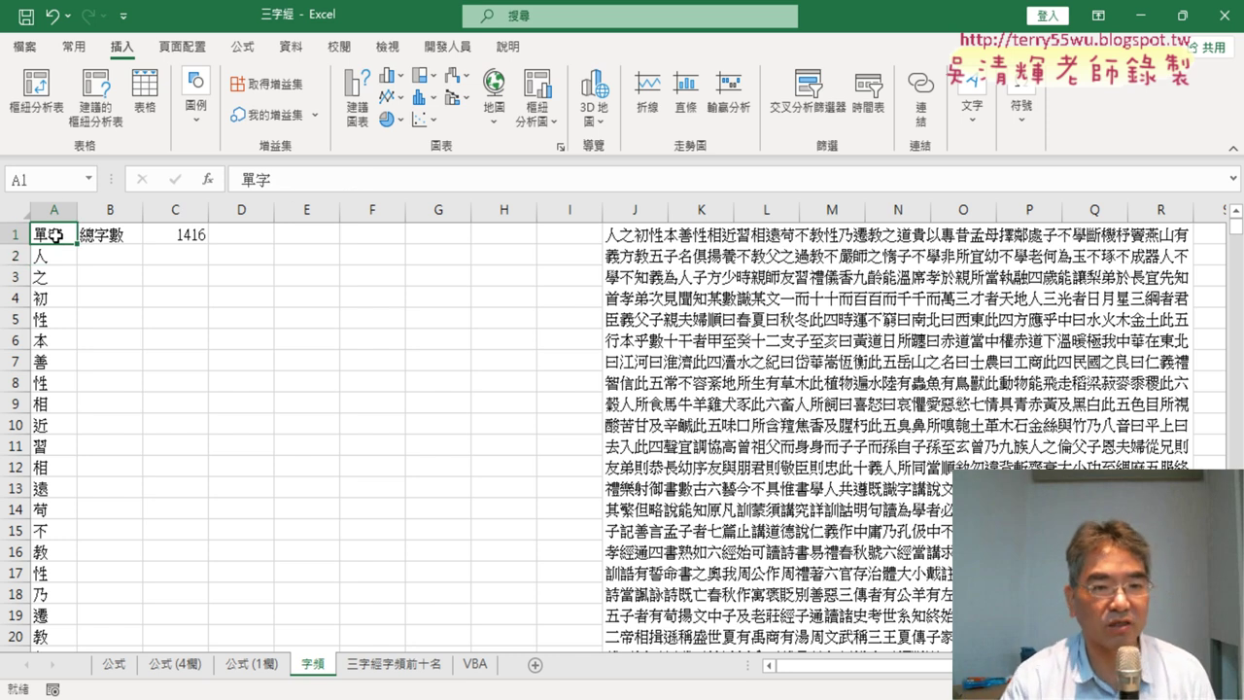
pyautogui.click(58, 257)
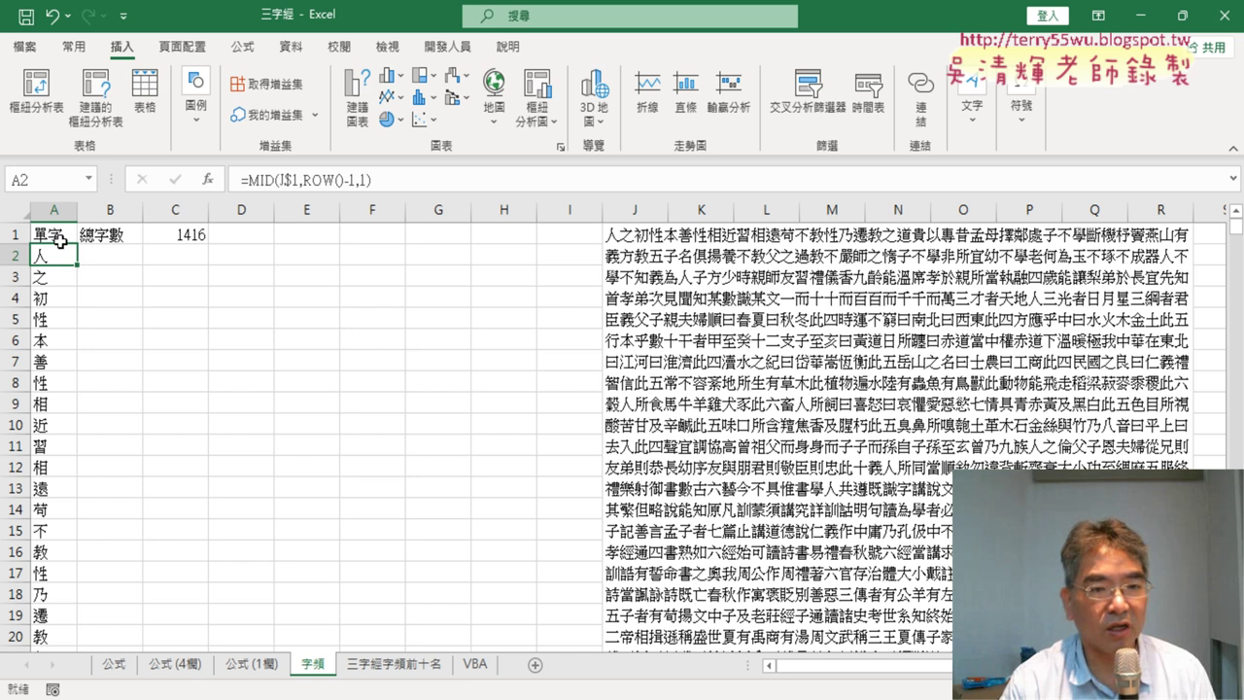
pyautogui.click(58, 209)
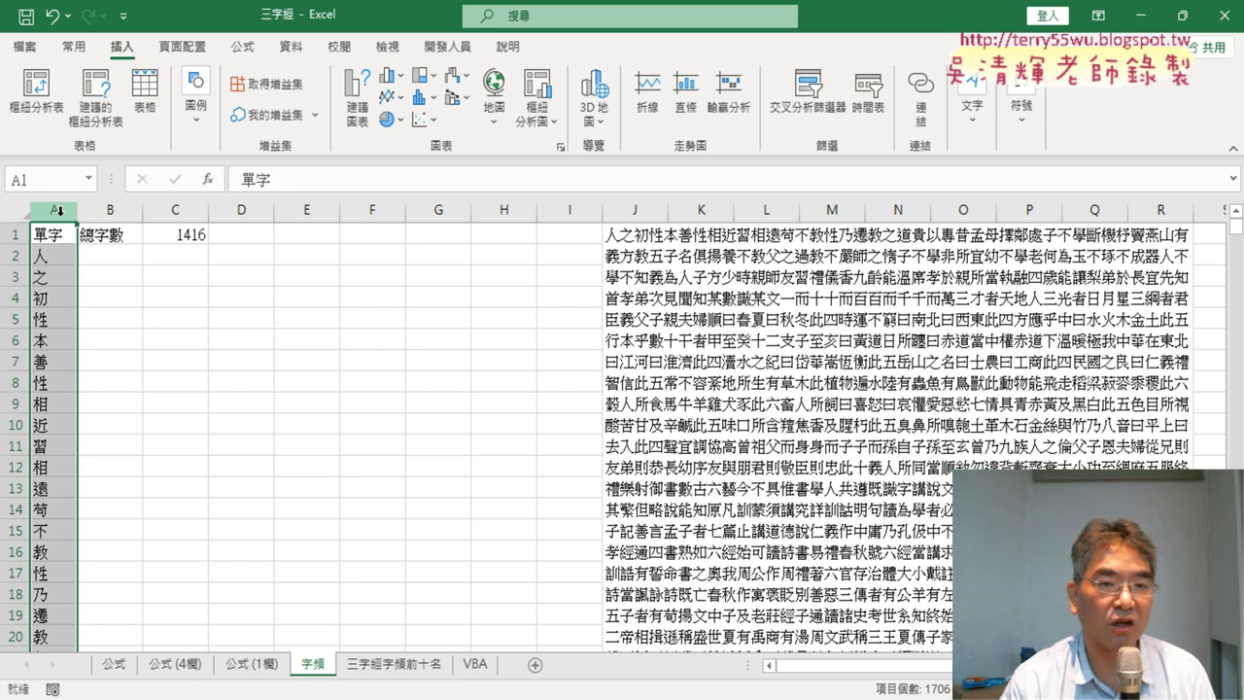
pyautogui.click(398, 664)
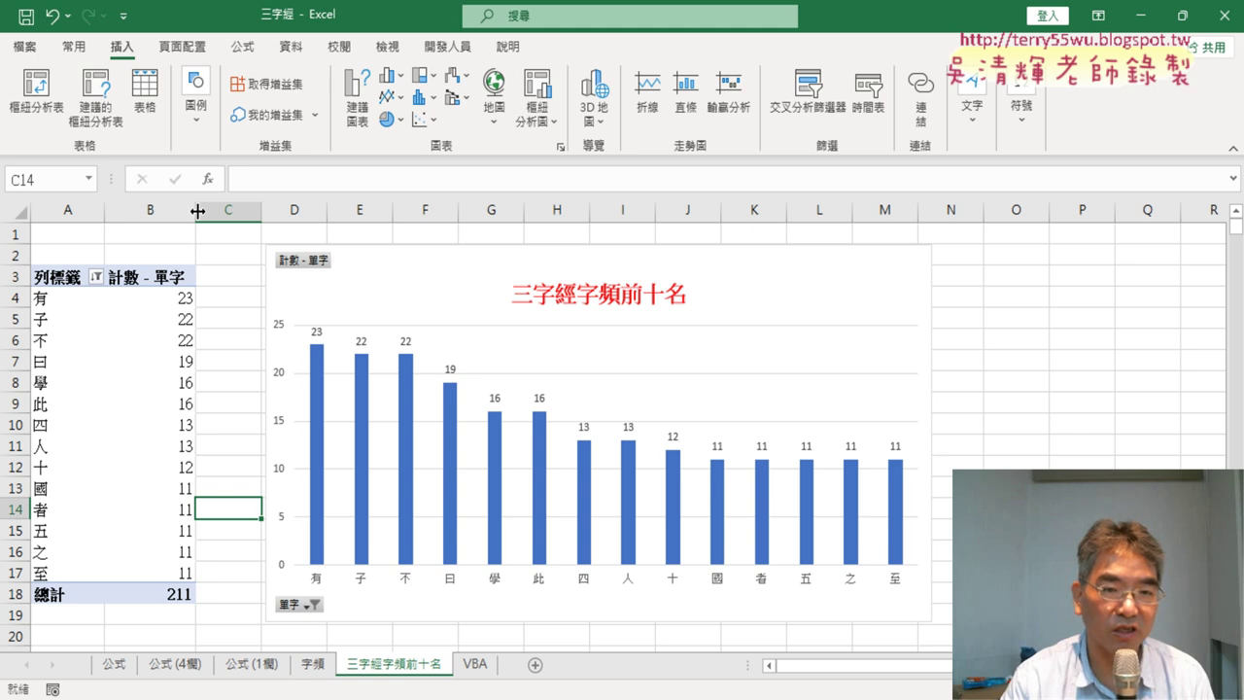
# Step: Select the top pivot rows, 有 with 23 and second-ranked 子
pyautogui.click(45, 302)
pyautogui.moveTo(50, 302); pyautogui.dragTo(50, 316)
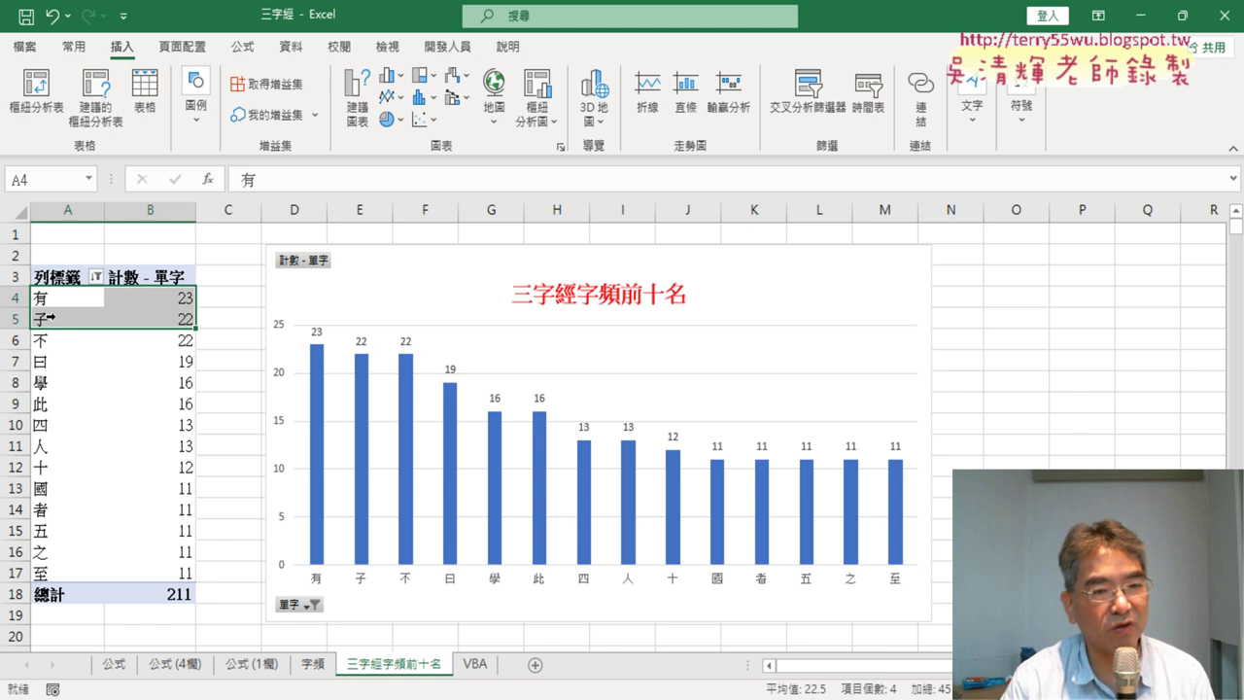
pyautogui.click(43, 298)
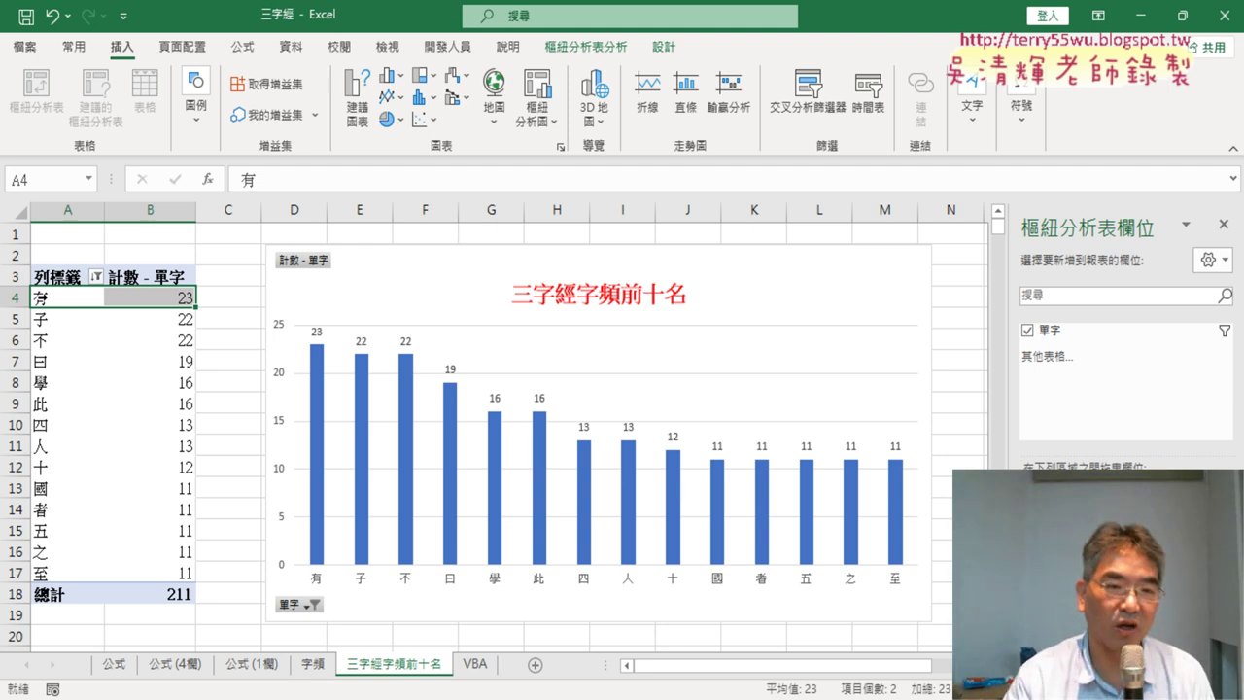
pyautogui.click(46, 321)
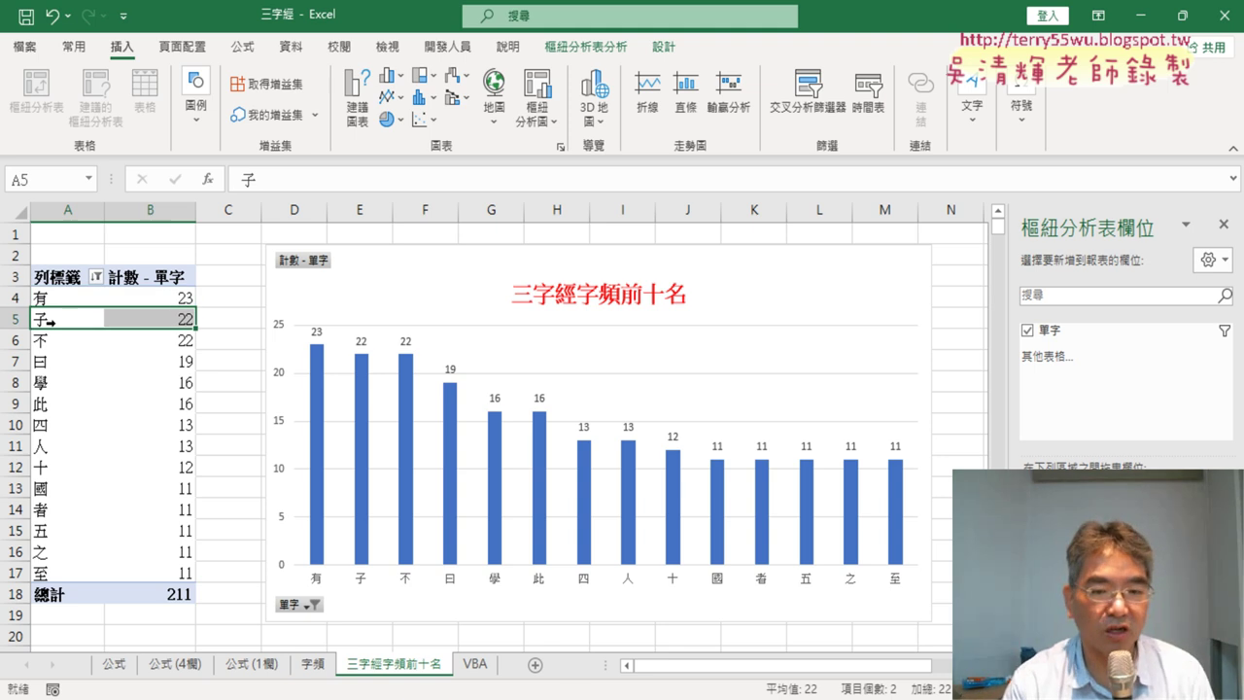
# Step: Highlight ChatGPT's explanation for 子, then minimize Chrome to return to Excel
pyautogui.hotkey('alt', 'Tab')
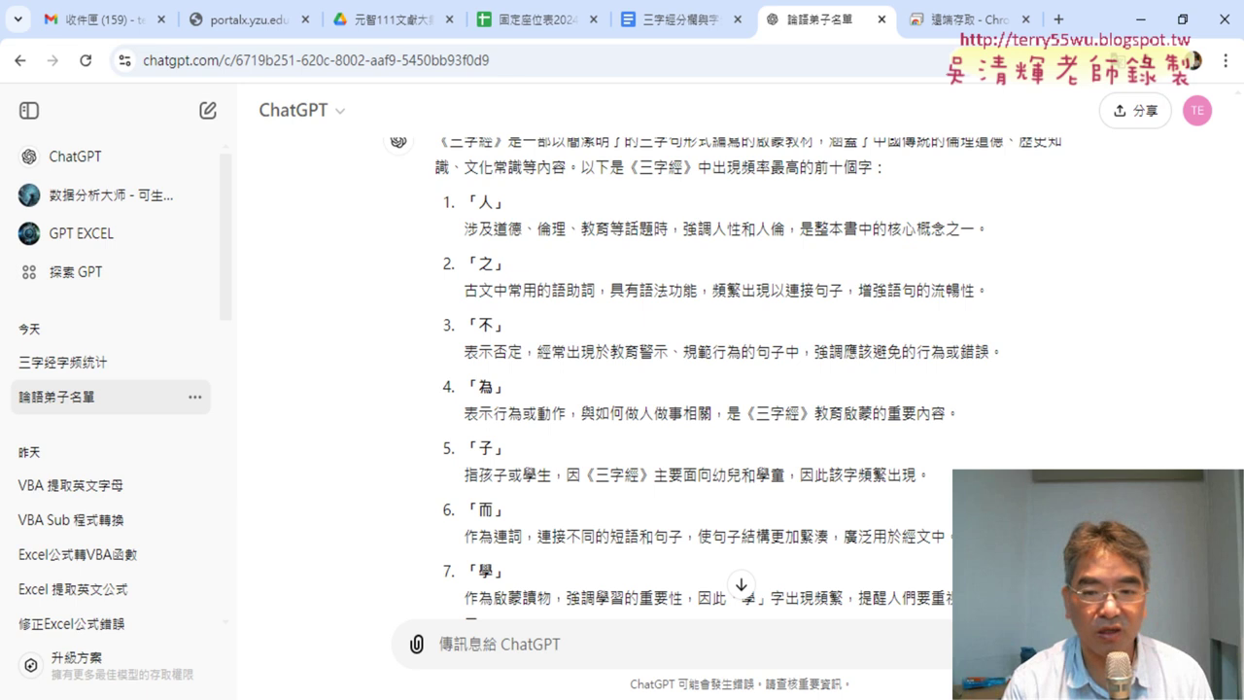
pyautogui.moveTo(464, 442); pyautogui.dragTo(874, 481)
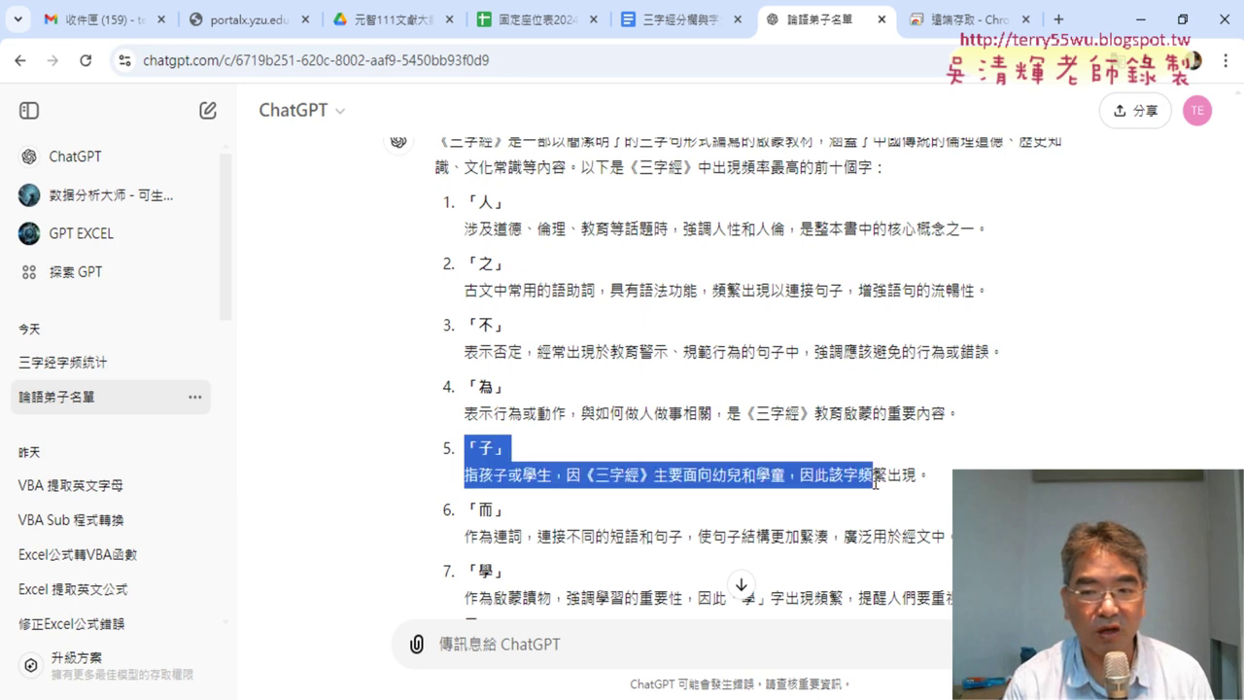
pyautogui.click(1140, 19)
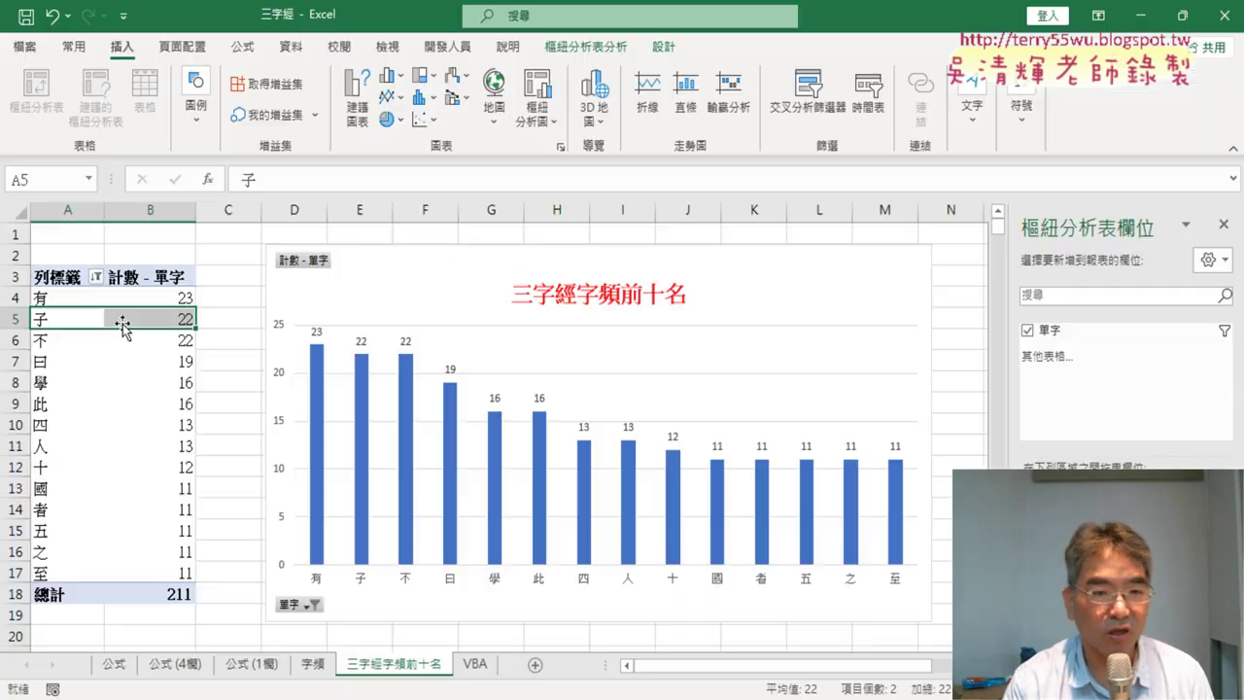
pyautogui.click(41, 341)
pyautogui.click(41, 361)
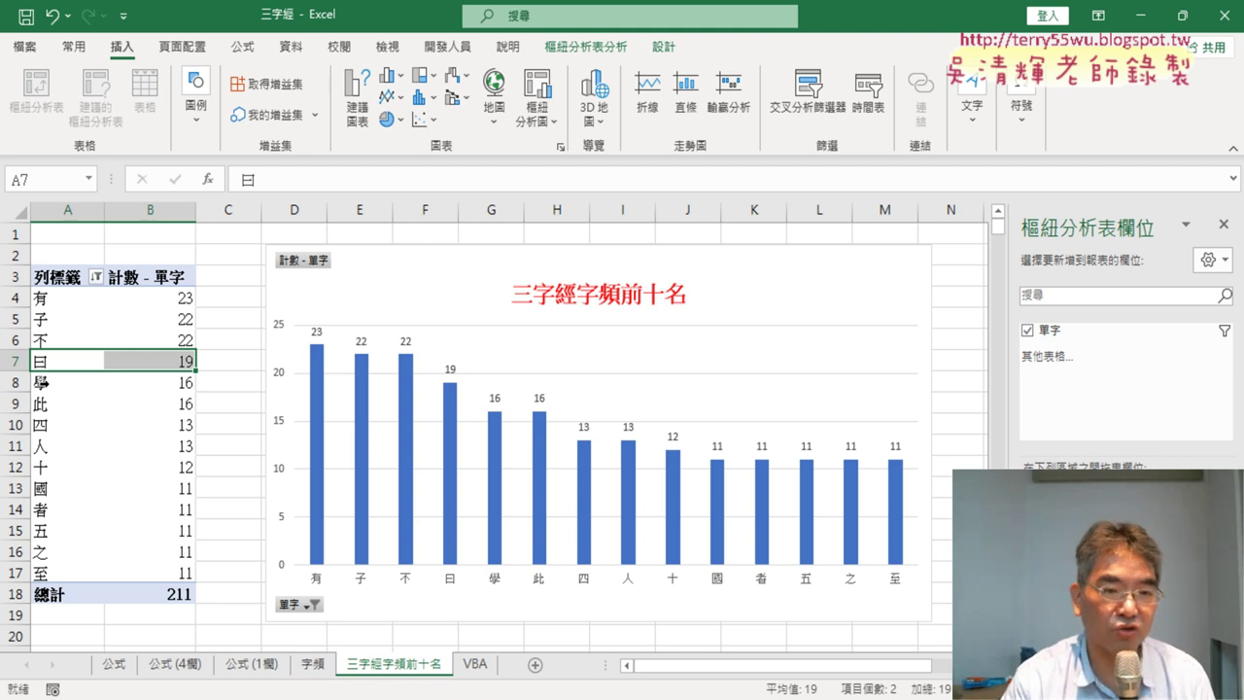
pyautogui.click(45, 383)
pyautogui.click(42, 405)
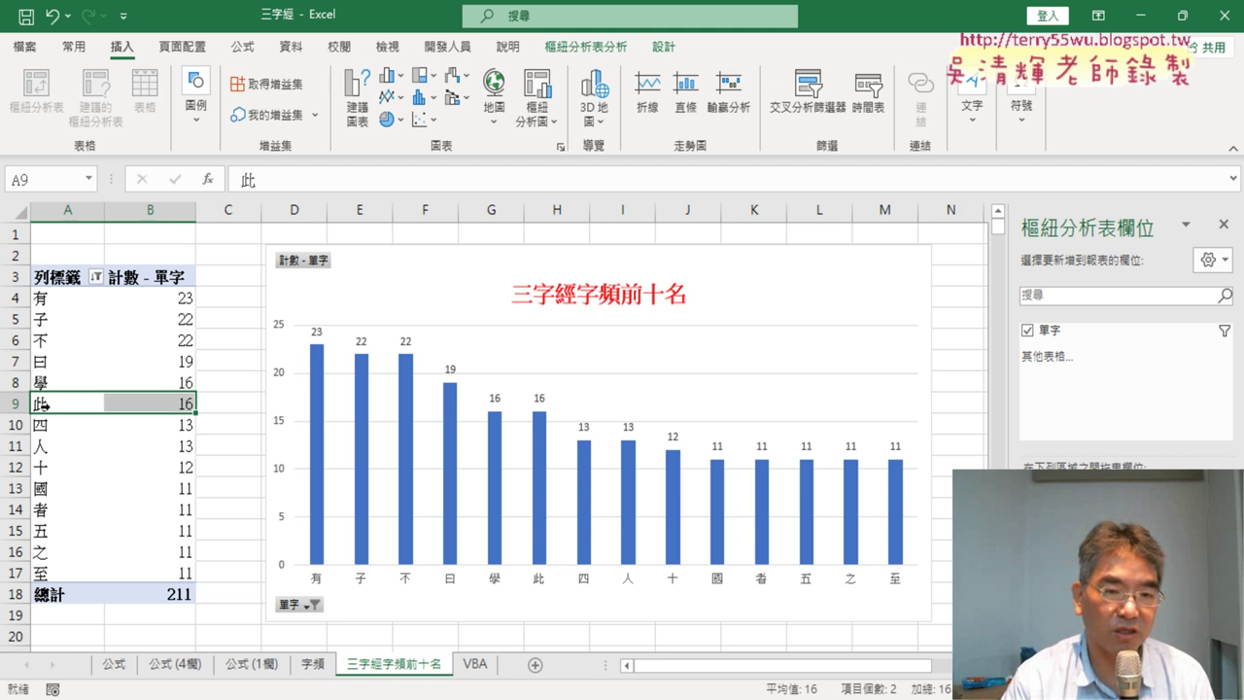
pyautogui.click(42, 428)
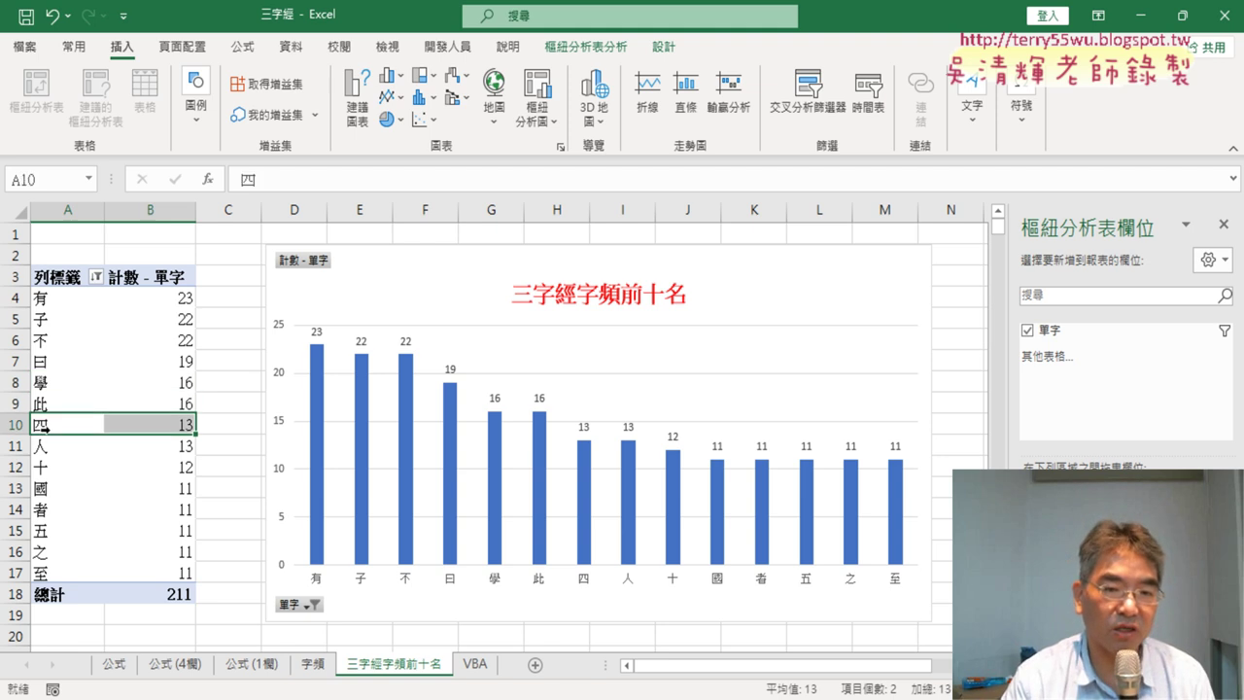
pyautogui.click(41, 532)
pyautogui.click(47, 426)
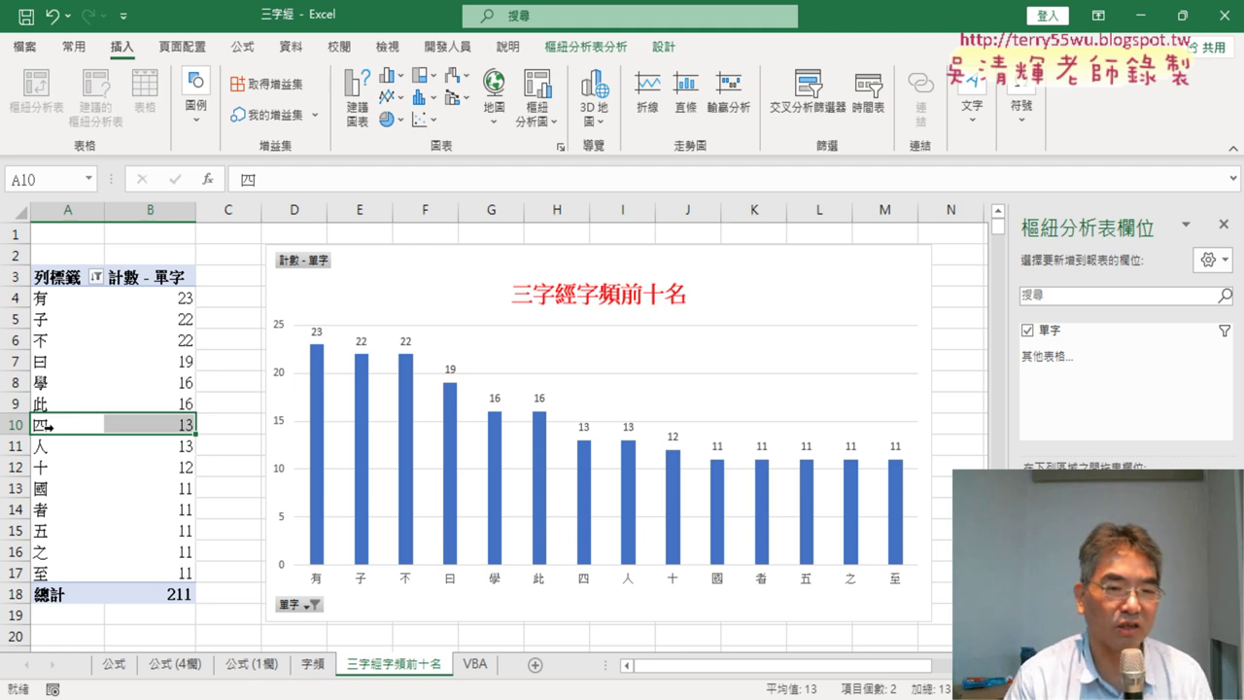
pyautogui.click(169, 425)
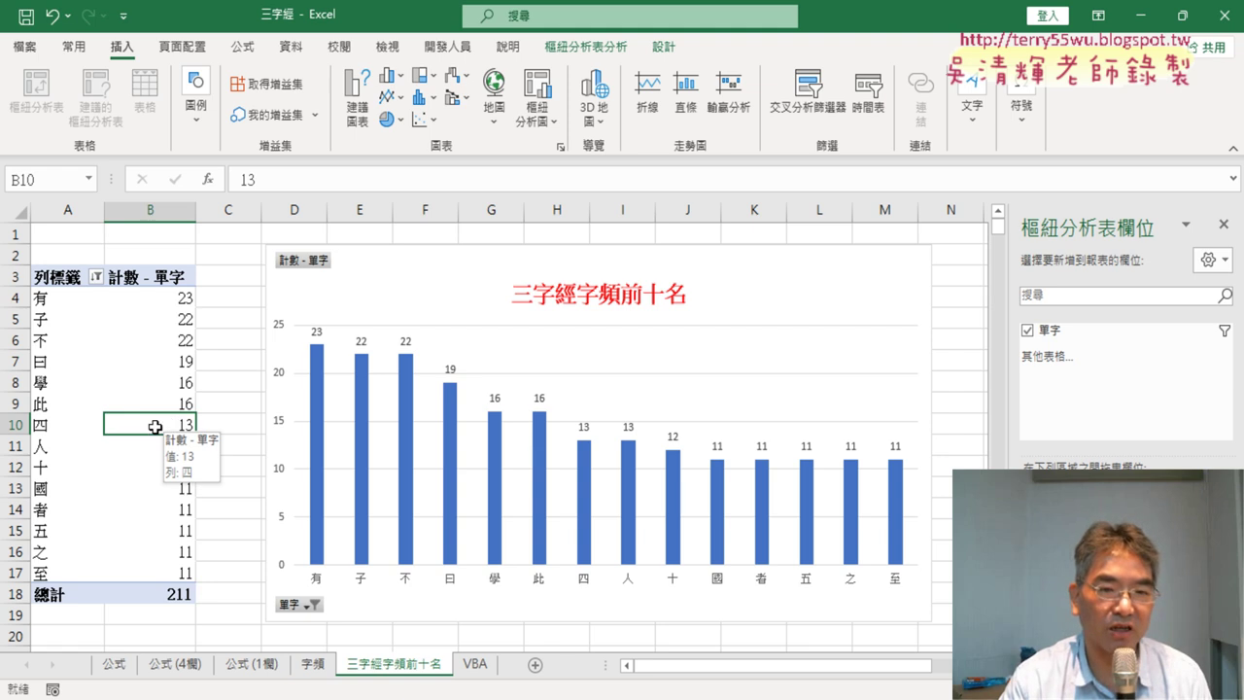
pyautogui.doubleClick(161, 425)
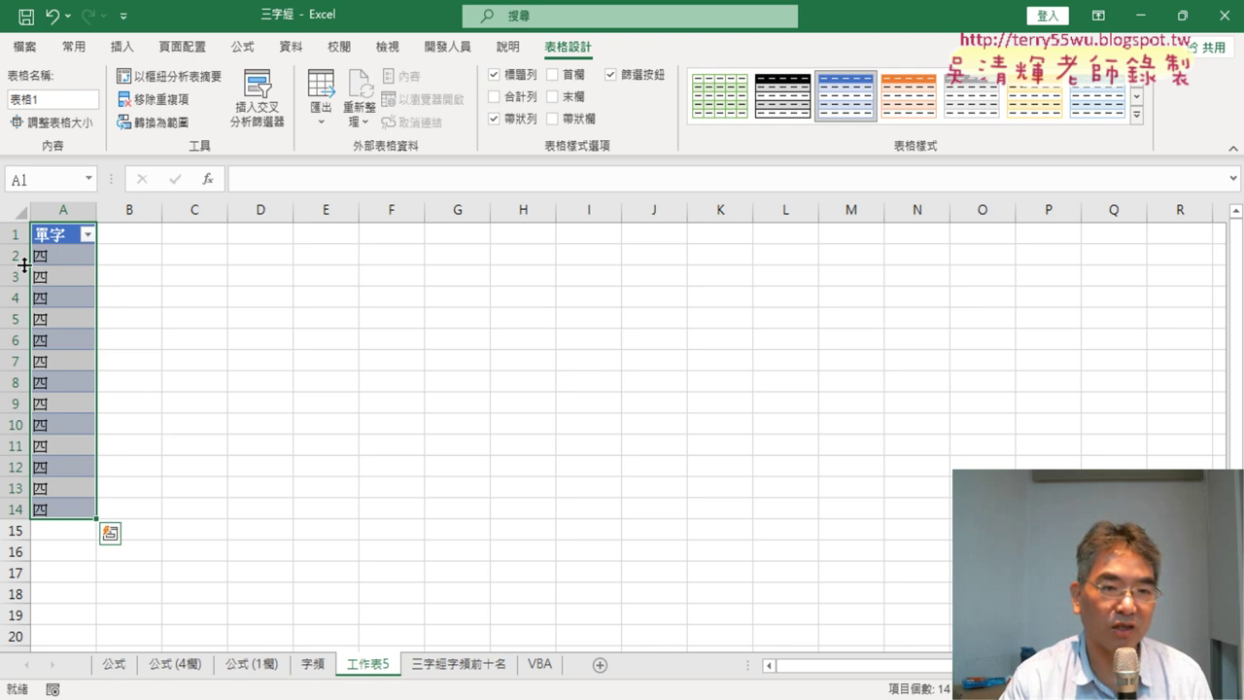
pyautogui.moveTo(24, 264)
pyautogui.mouseDown()
pyautogui.moveTo(20, 296)
pyautogui.moveTo(29, 264)
pyautogui.mouseUp()
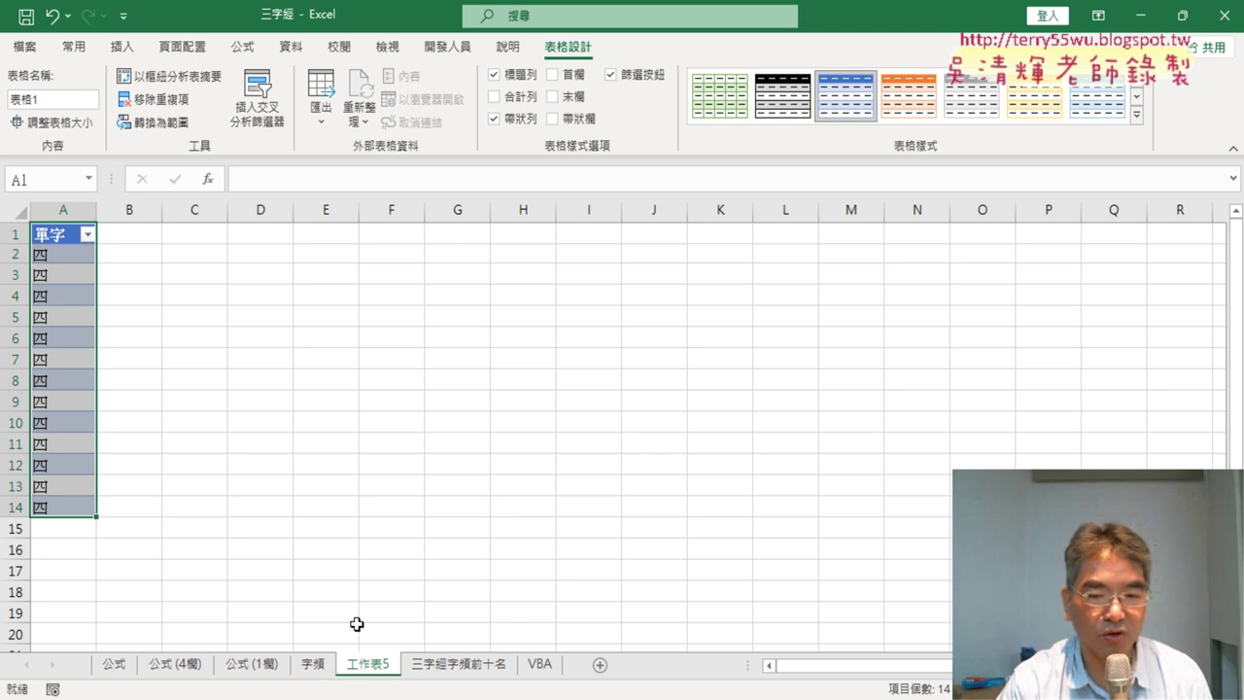
pyautogui.rightClick(377, 671)
pyautogui.click(433, 431)
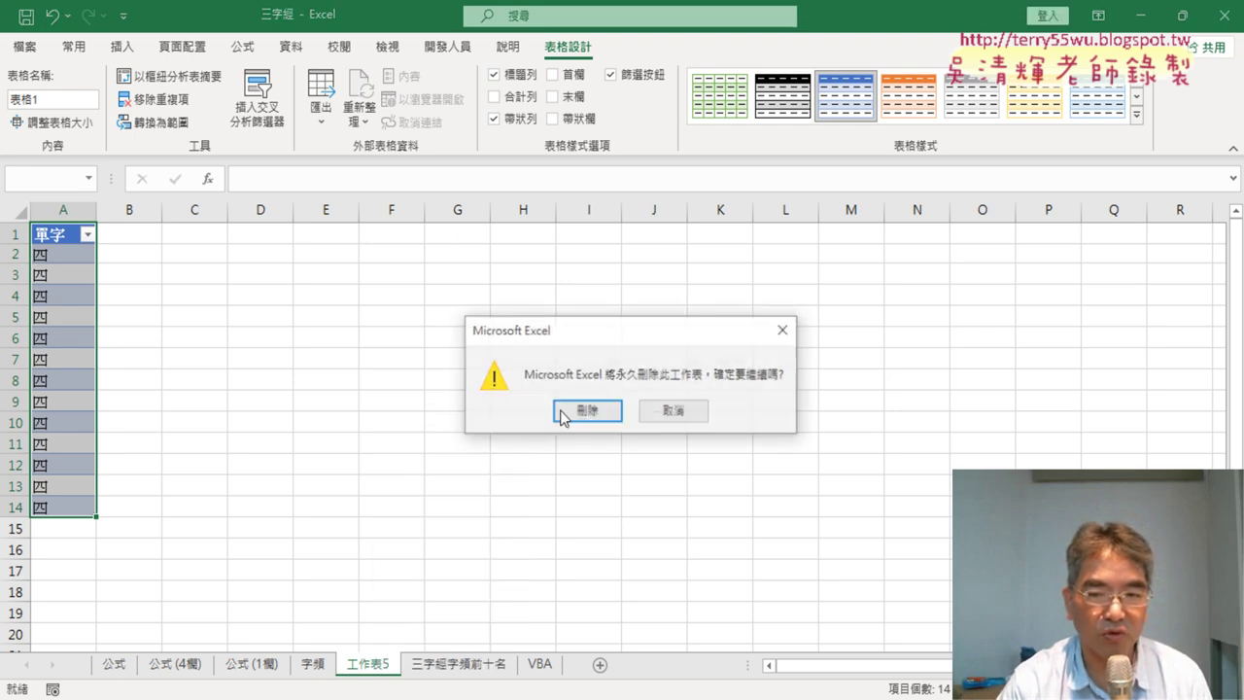
pyautogui.click(589, 411)
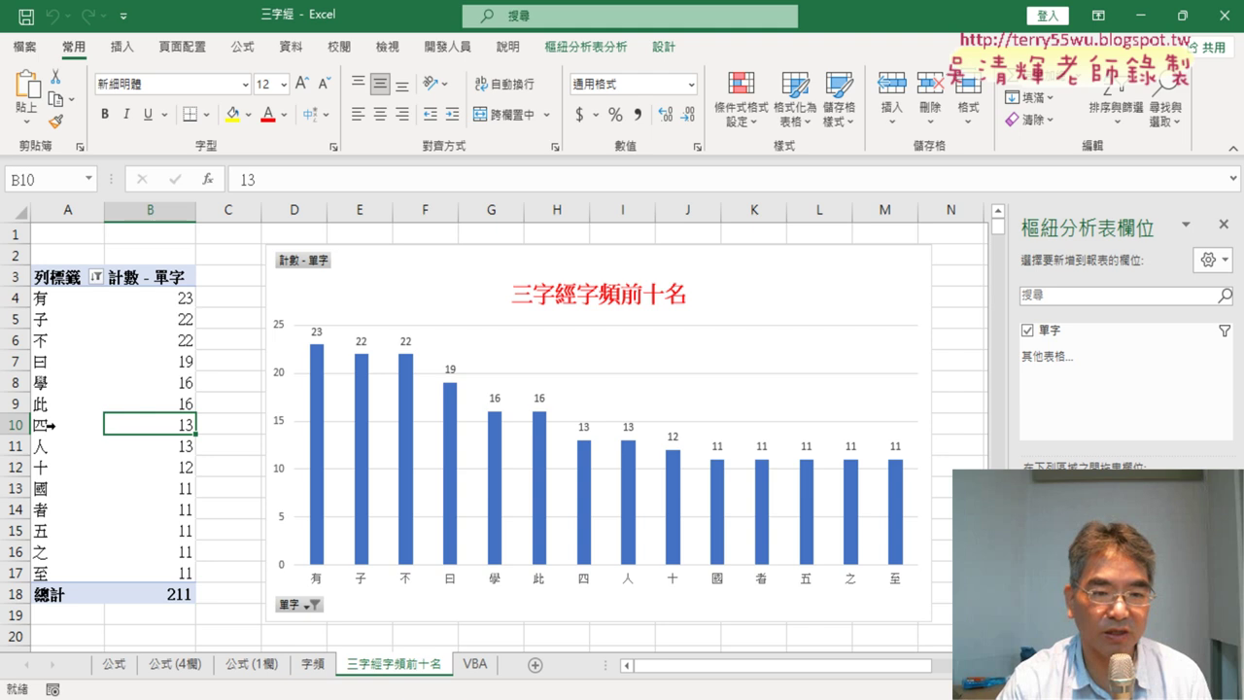
pyautogui.moveTo(138, 425); pyautogui.dragTo(39, 424)
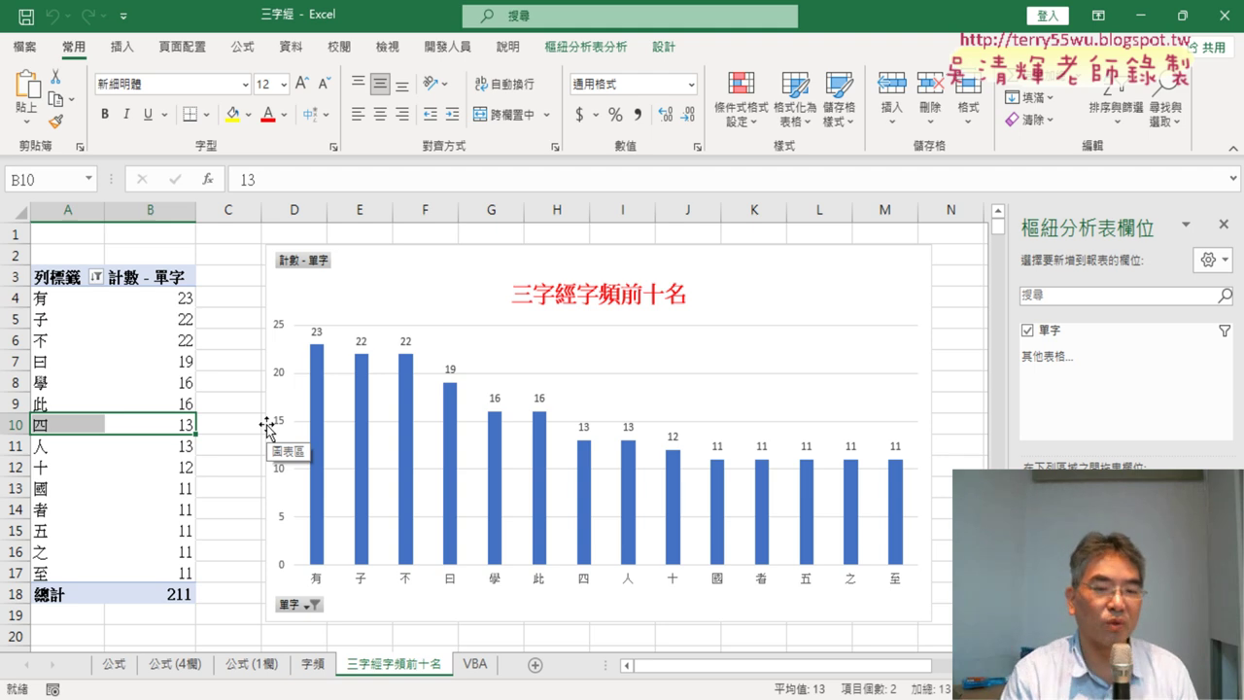
pyautogui.click(311, 664)
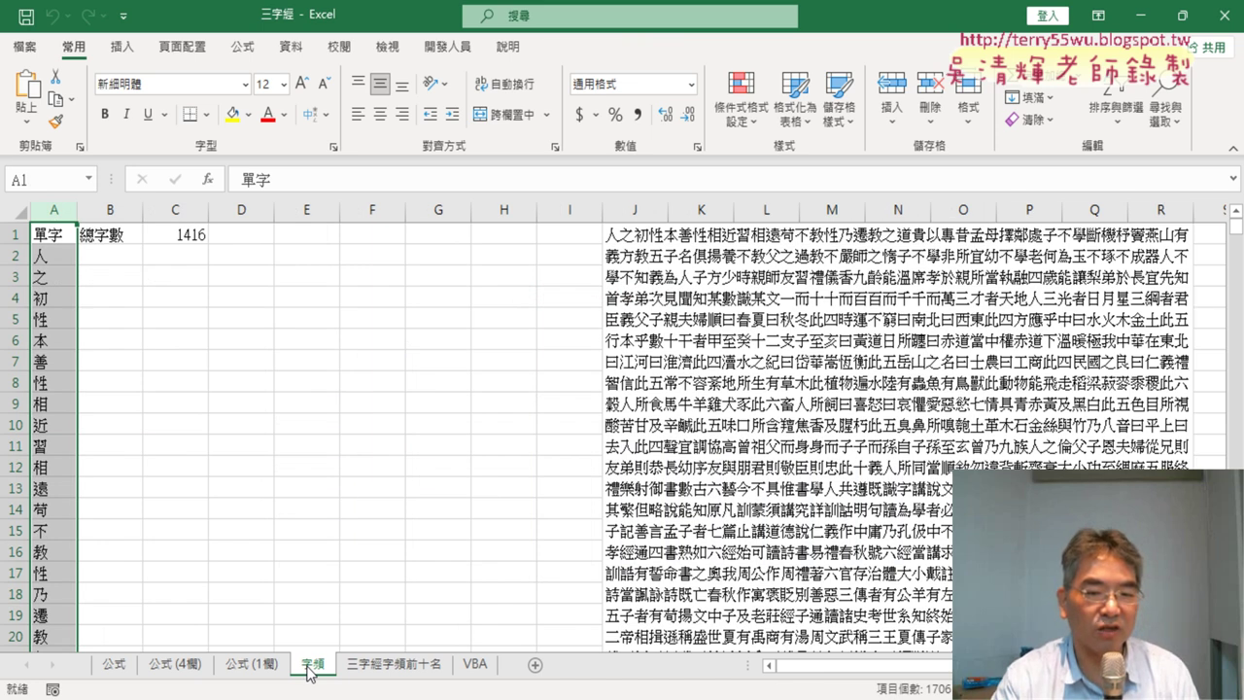
pyautogui.click(374, 665)
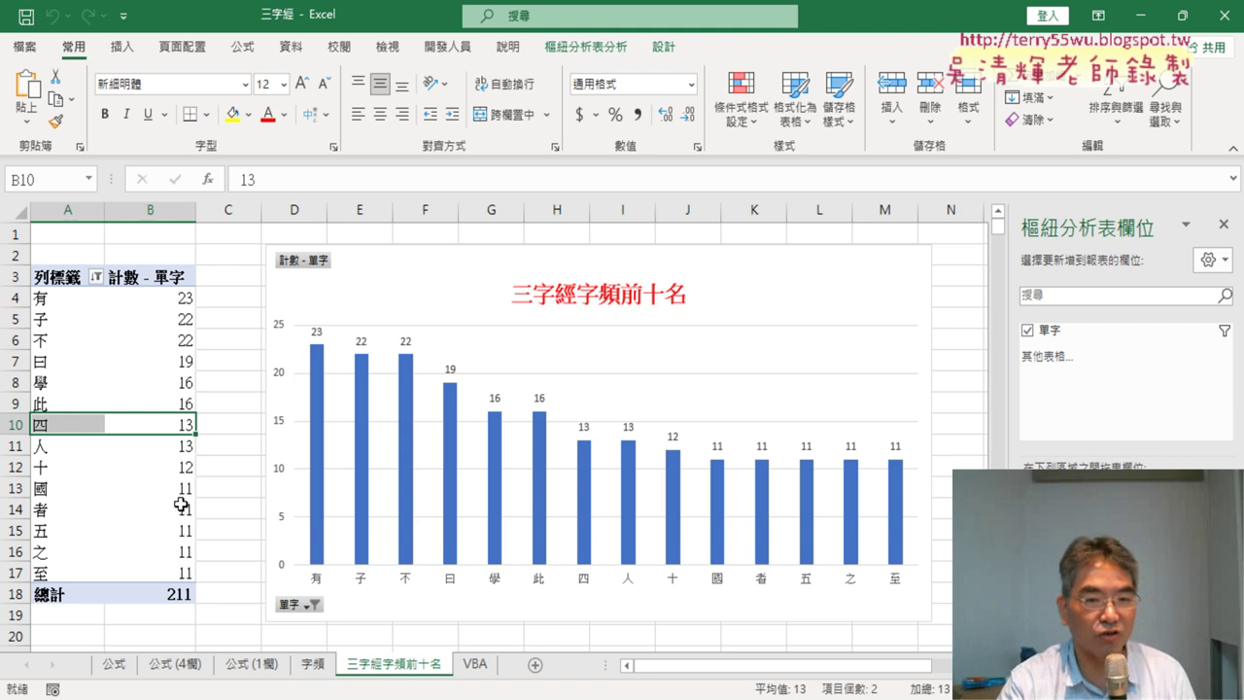
pyautogui.click(182, 427)
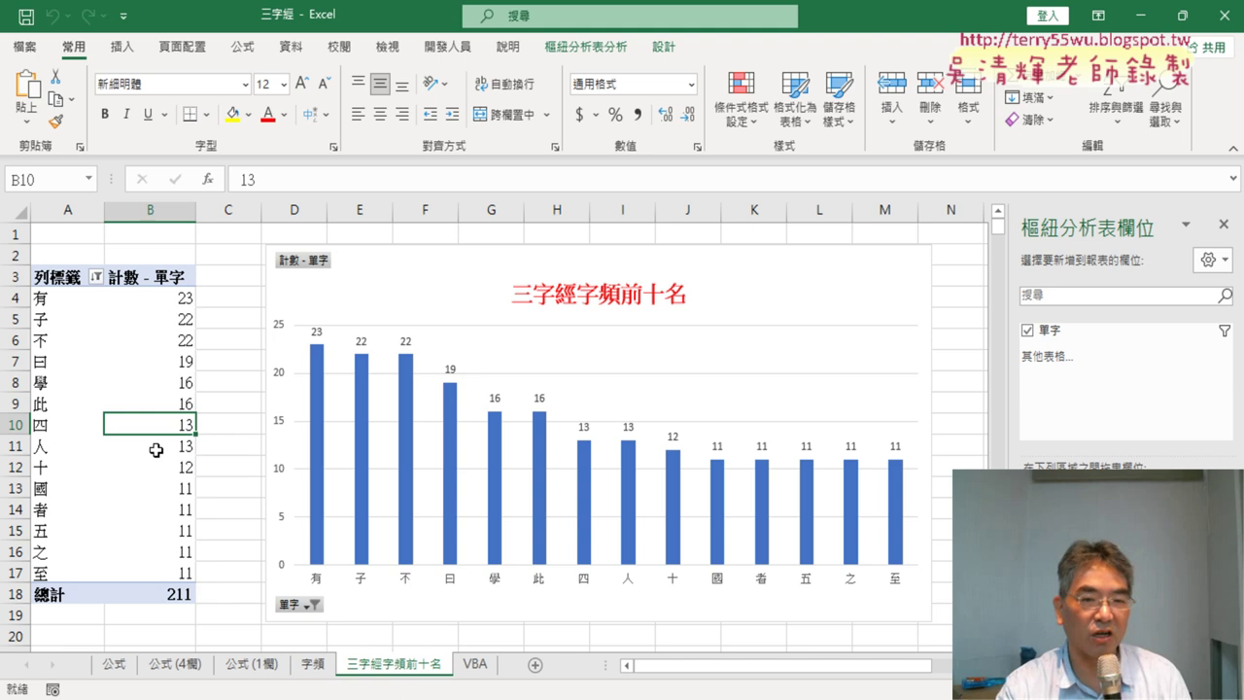
# Step: Select 人's count in B11 and move between the 字頻 and 三字經字頻前十名 sheets
pyautogui.click(155, 448)
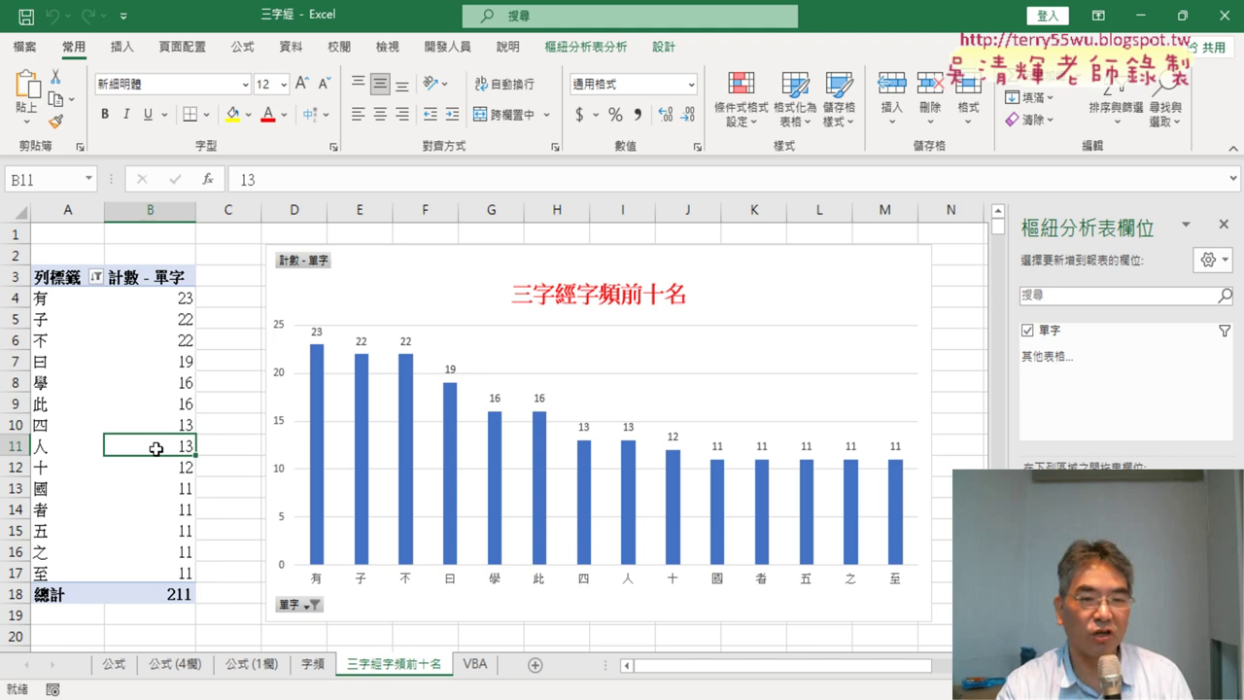
pyautogui.click(312, 663)
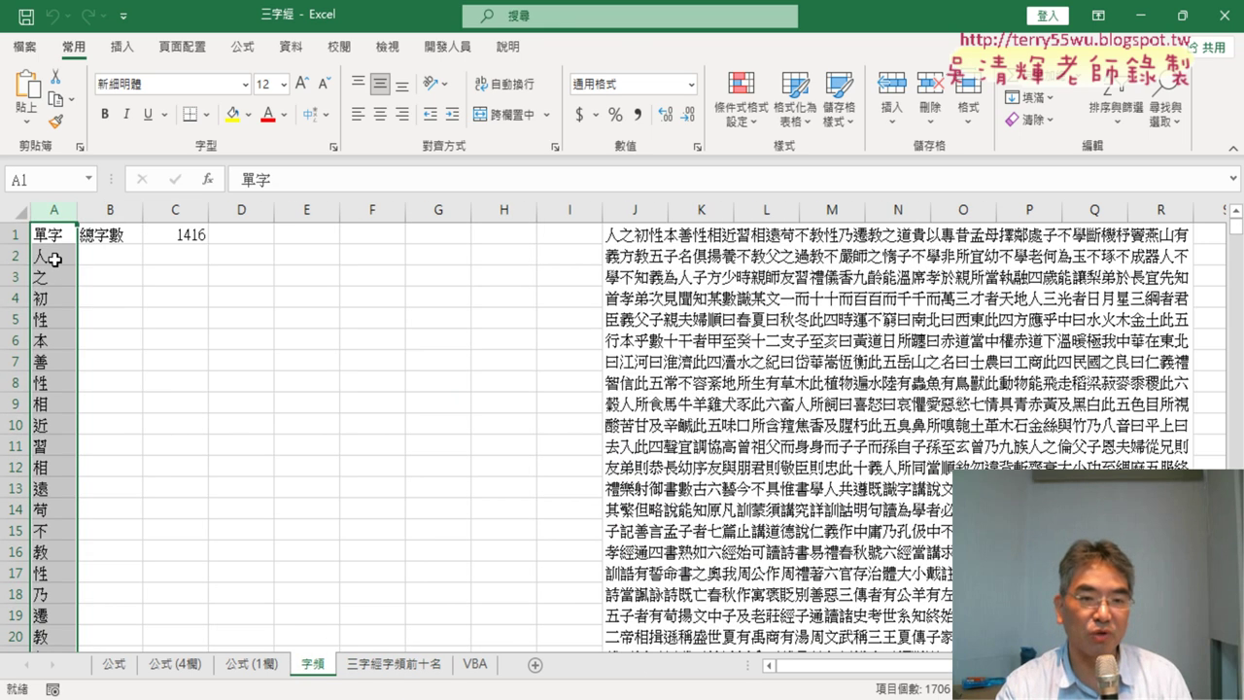
pyautogui.click(390, 668)
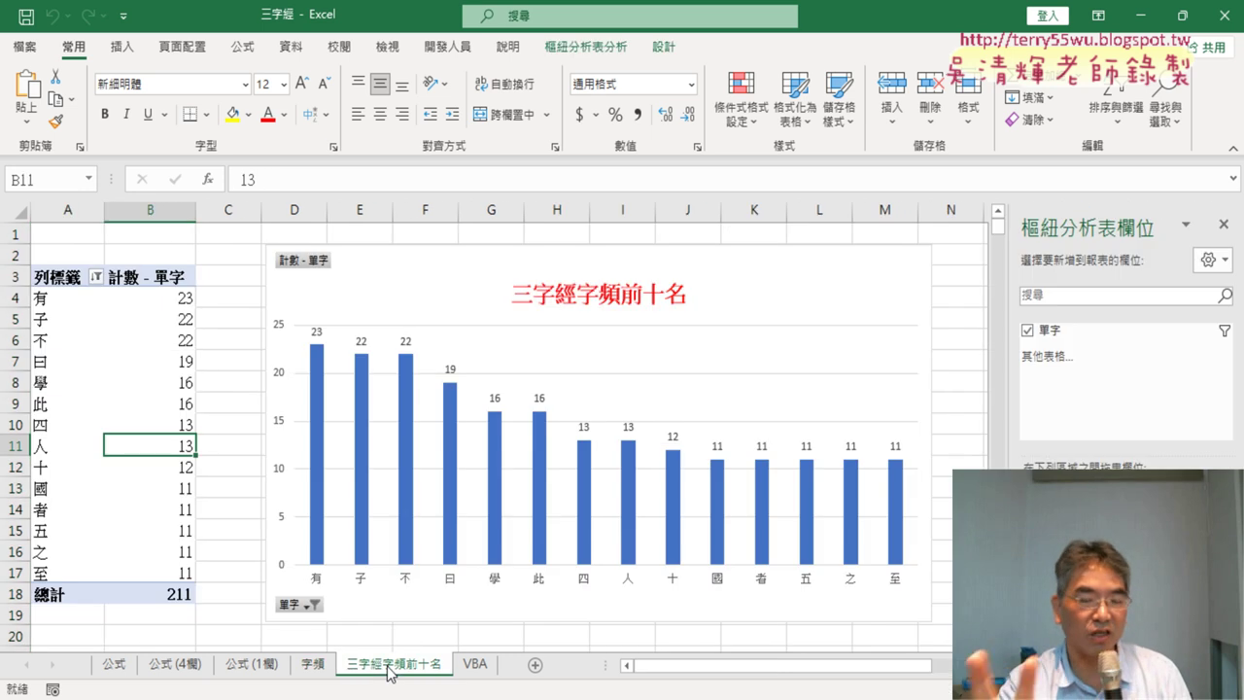
pyautogui.doubleClick(389, 669)
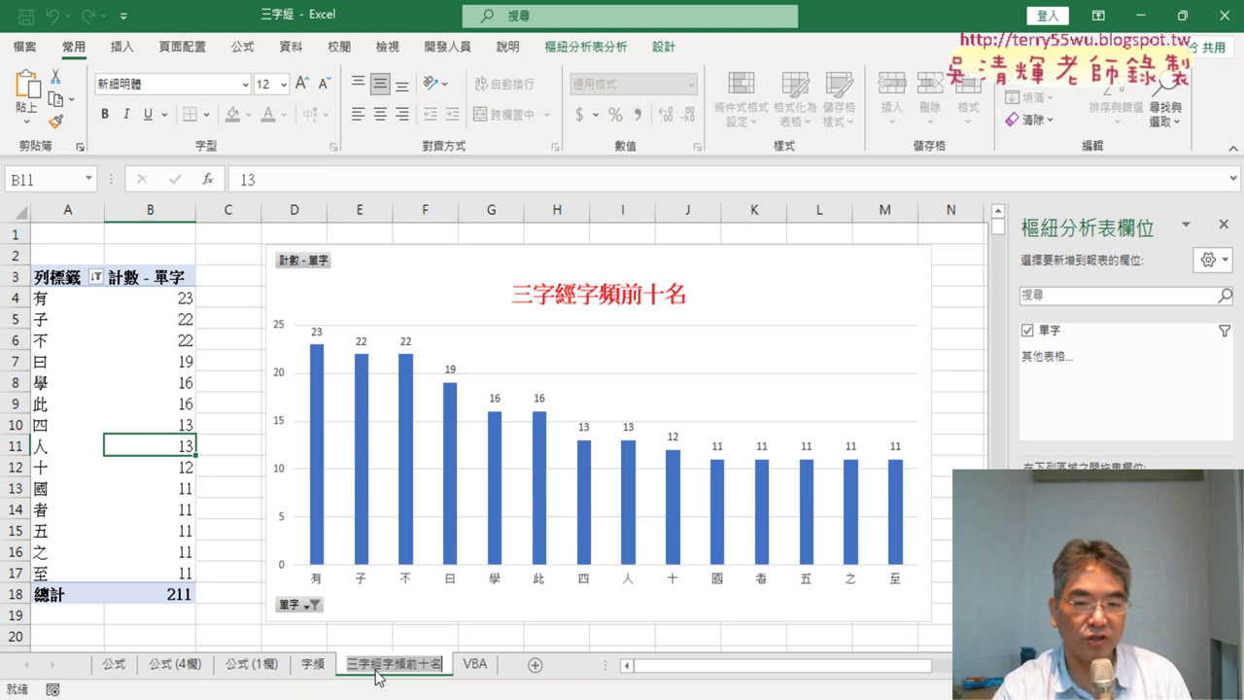
pyautogui.hotkey('ctrl', 'pageup')
# Step: Delete the 三字經字頻前十名 sheet and return to the 字頻 sheet
pyautogui.rightClick(384, 670)
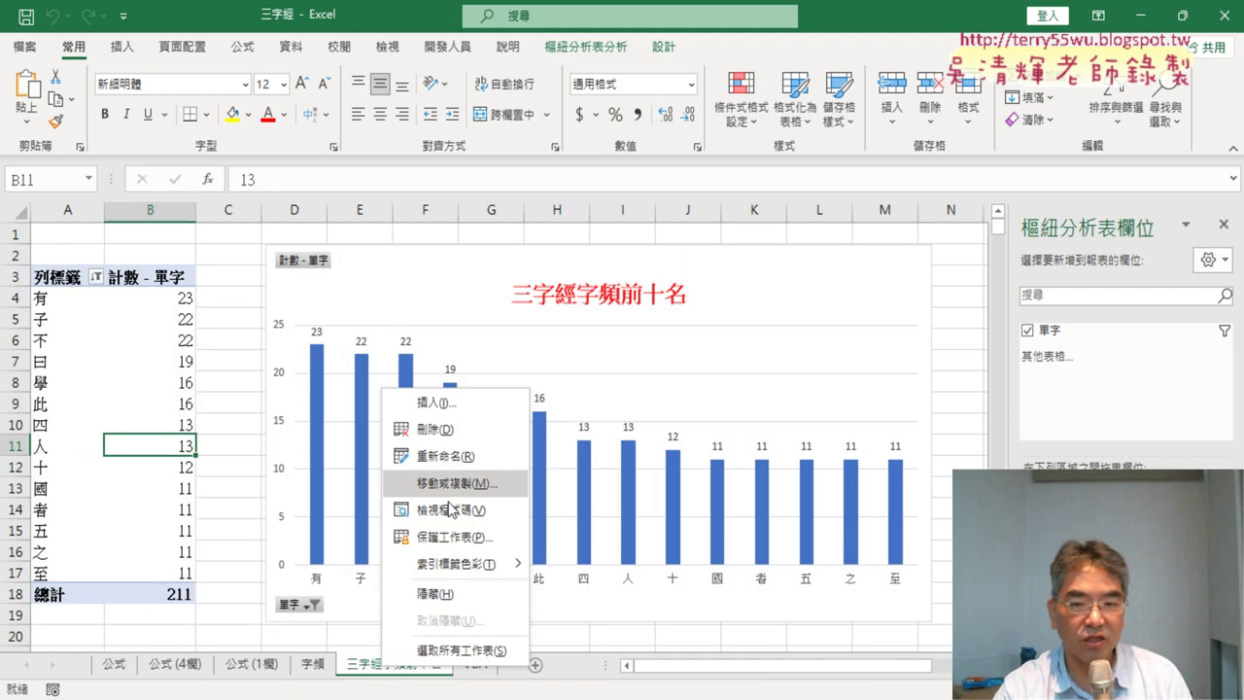
pyautogui.click(466, 435)
pyautogui.click(576, 408)
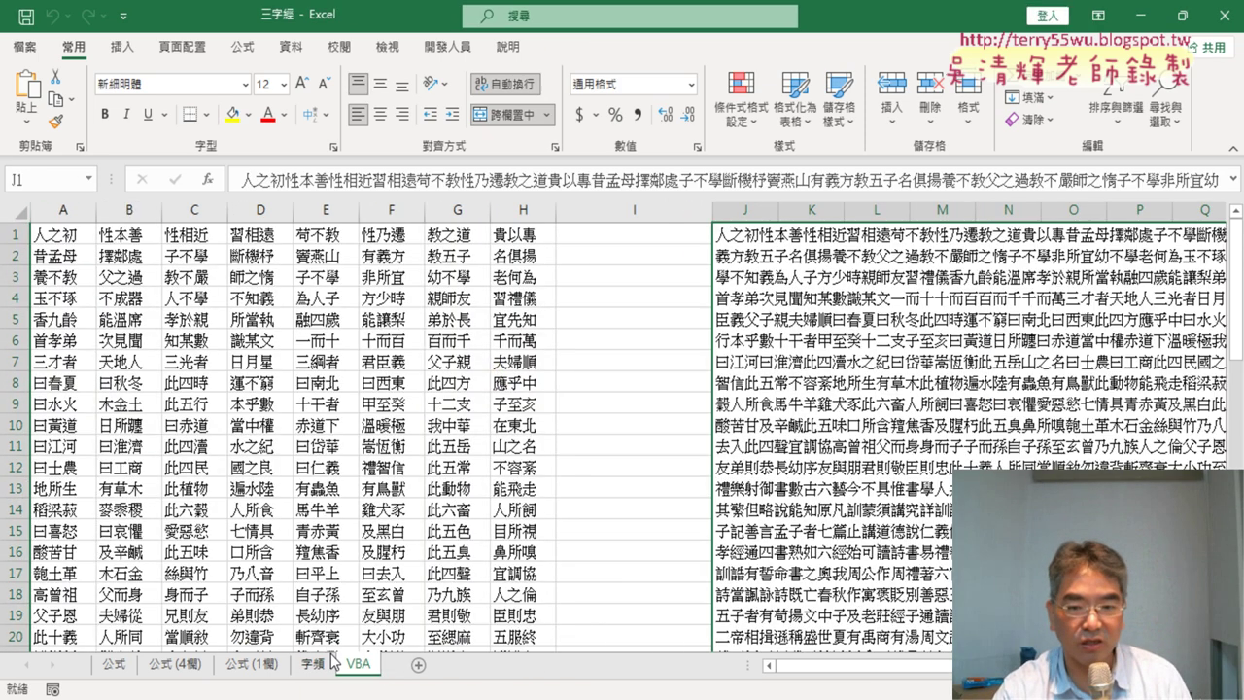
pyautogui.click(325, 667)
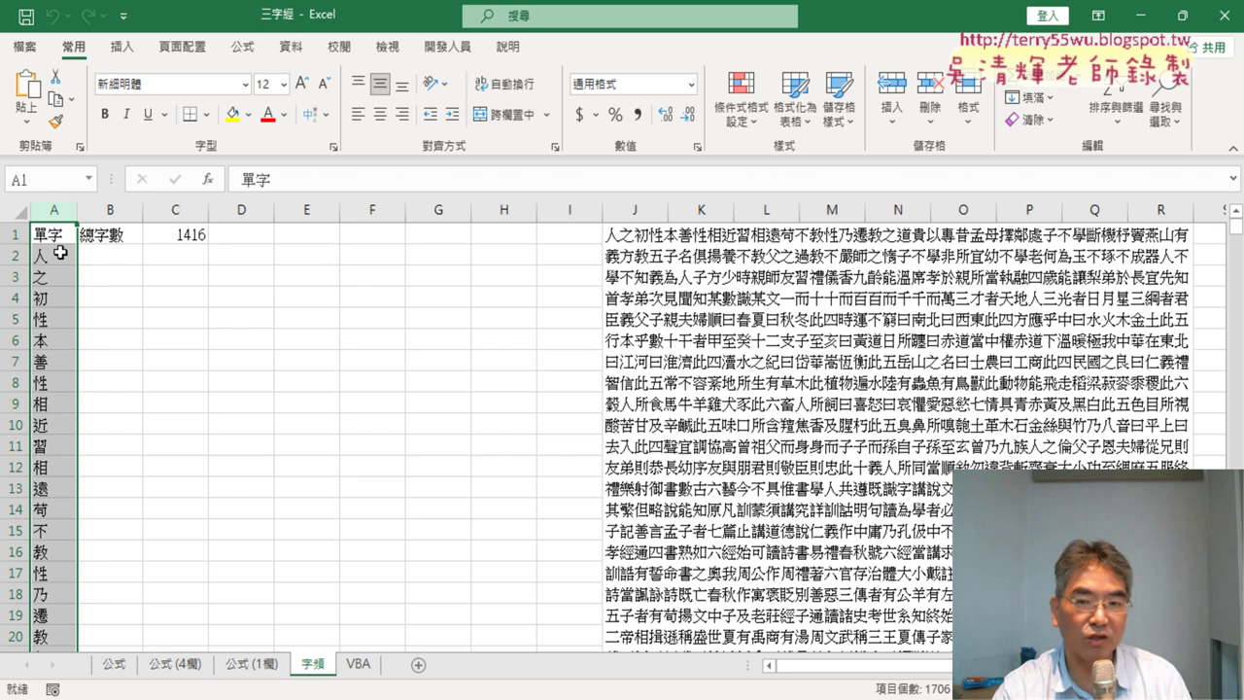
# Step: Narrow the empty columns D through I on the 字頻 sheet
pyautogui.moveTo(243, 211); pyautogui.dragTo(555, 215)
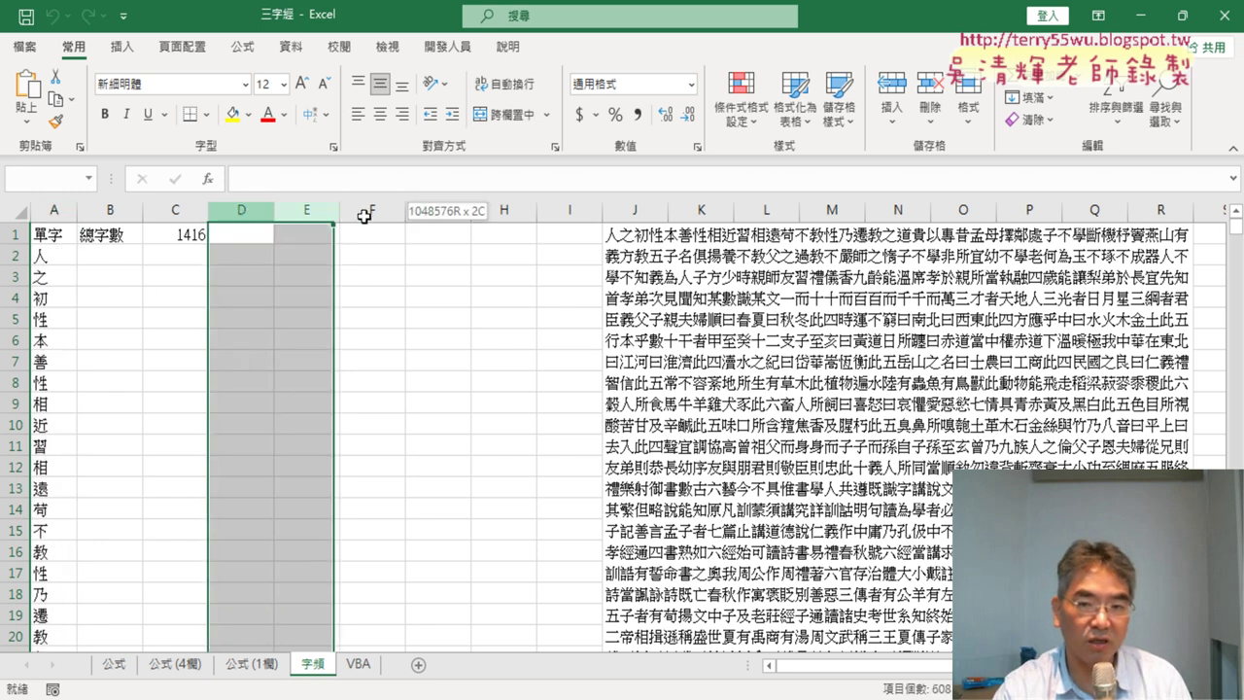
pyautogui.moveTo(275, 211); pyautogui.dragTo(224, 216)
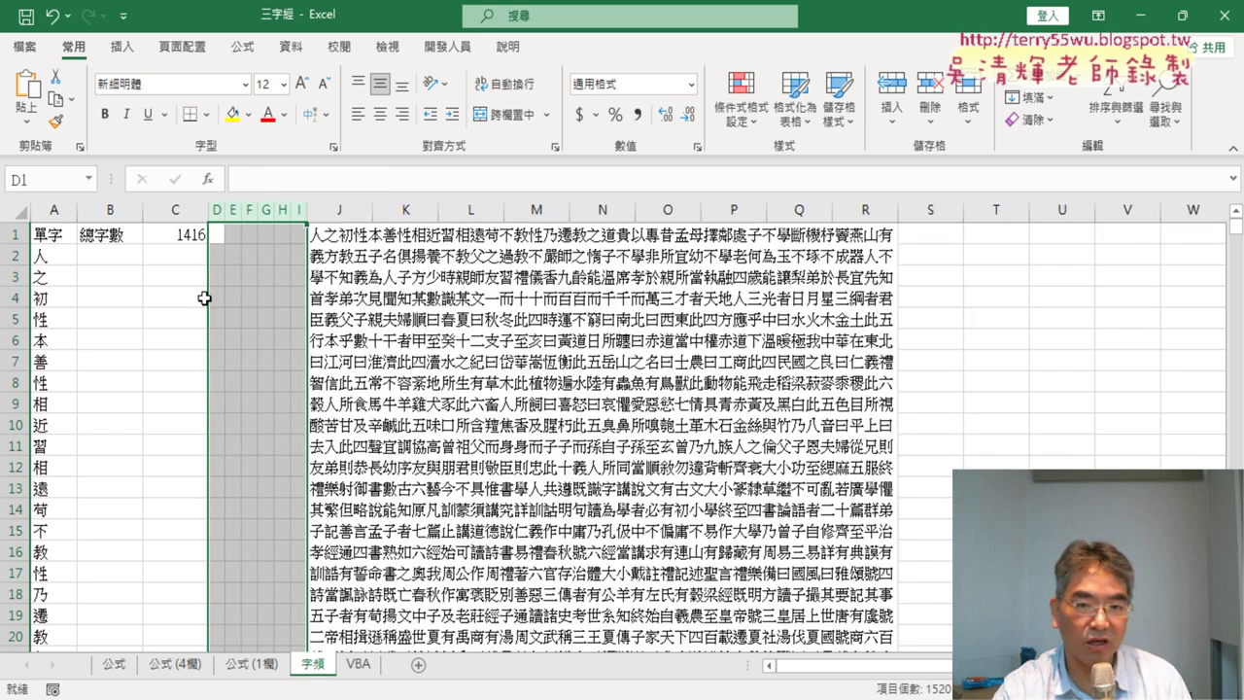
pyautogui.click(203, 354)
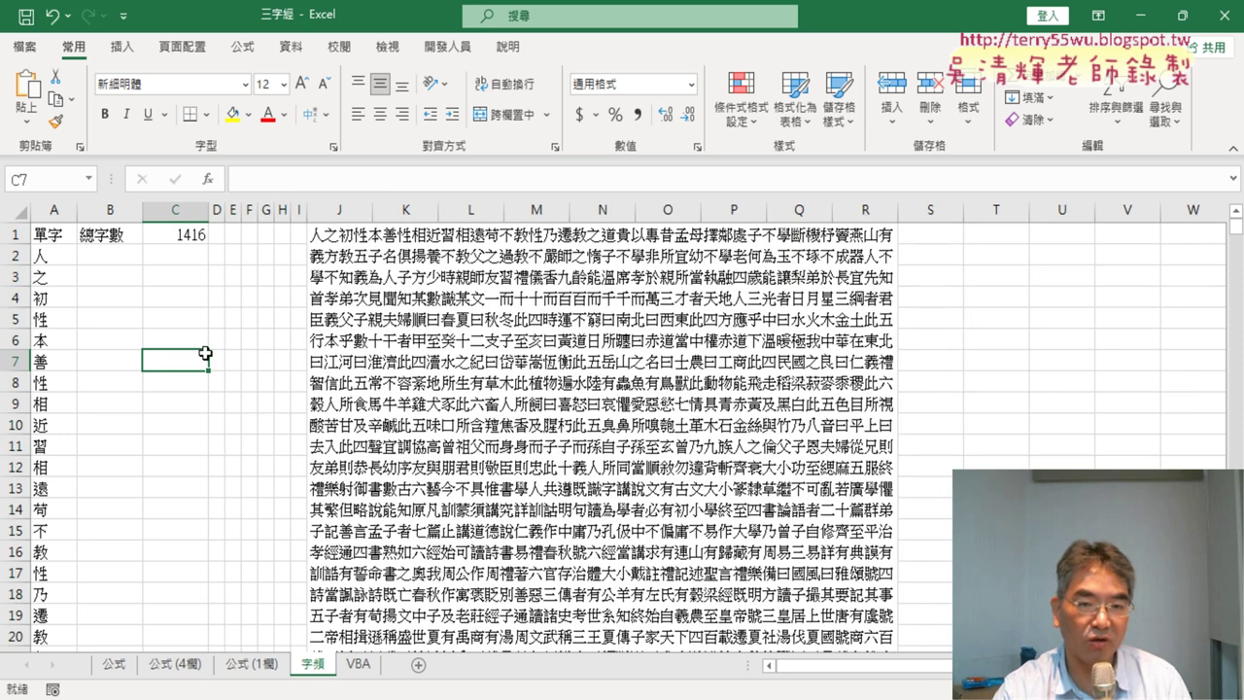
# Step: Review A2's MID formula and C1's LEN total of 1416, ending on the 單字 header
pyautogui.click(59, 258)
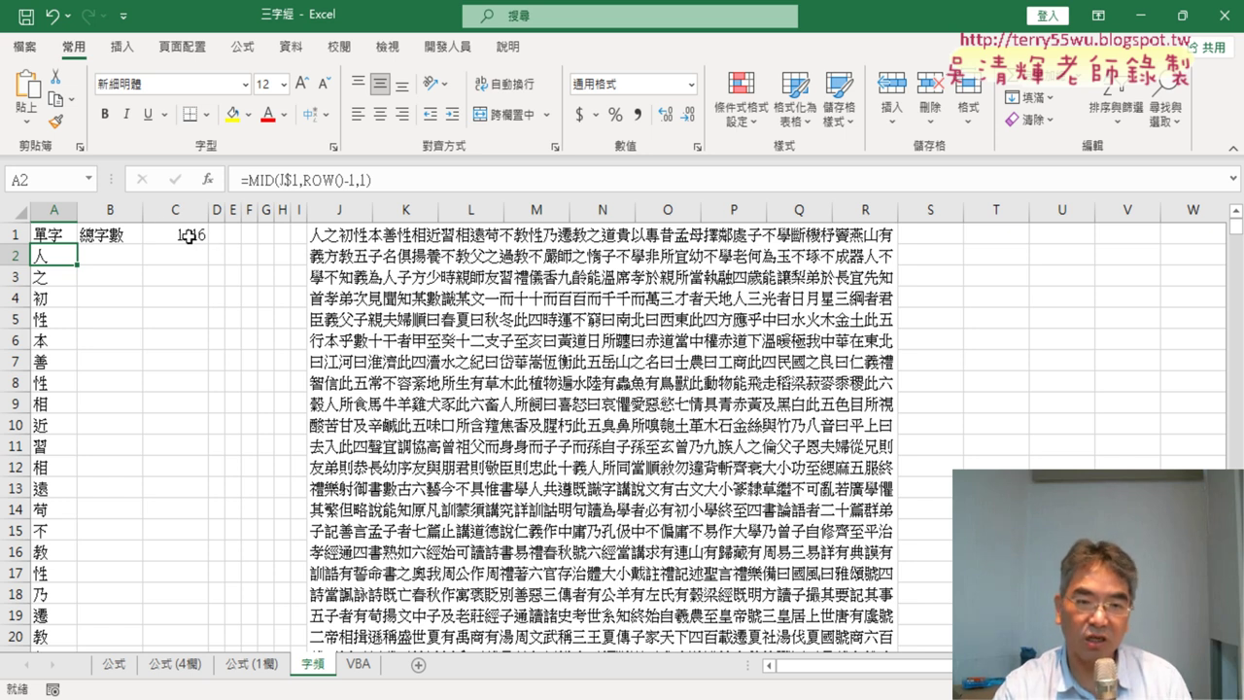
pyautogui.click(188, 234)
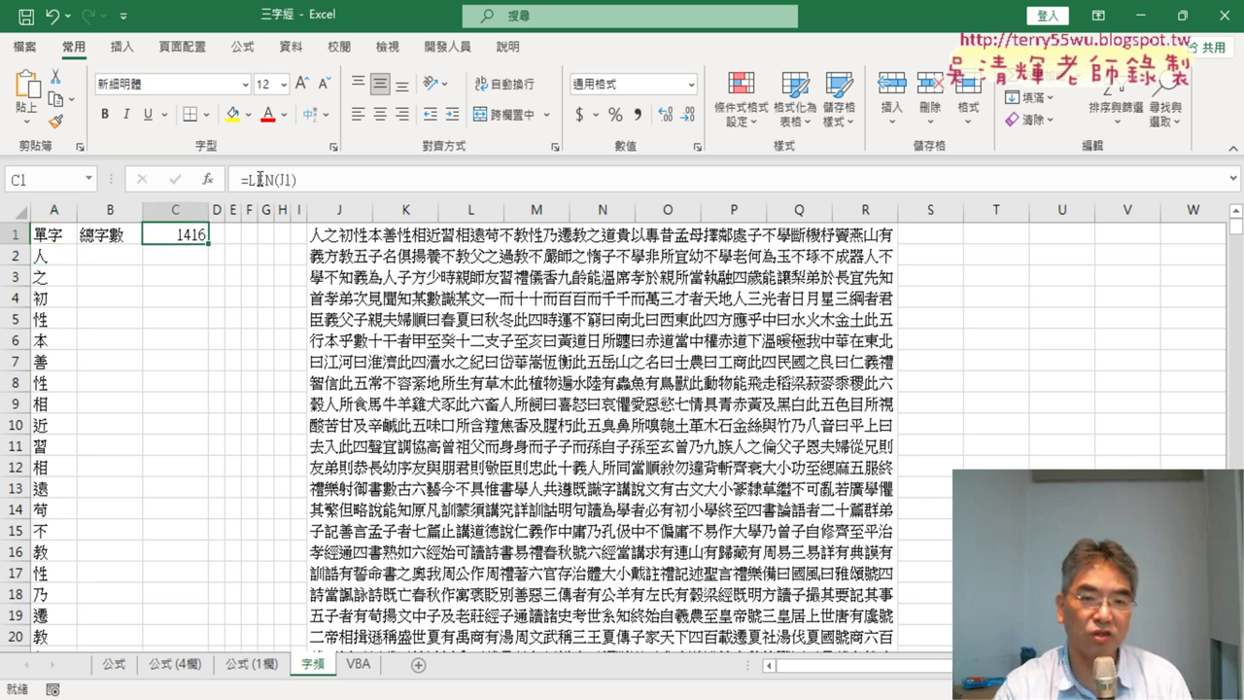
pyautogui.click(56, 254)
pyautogui.click(54, 234)
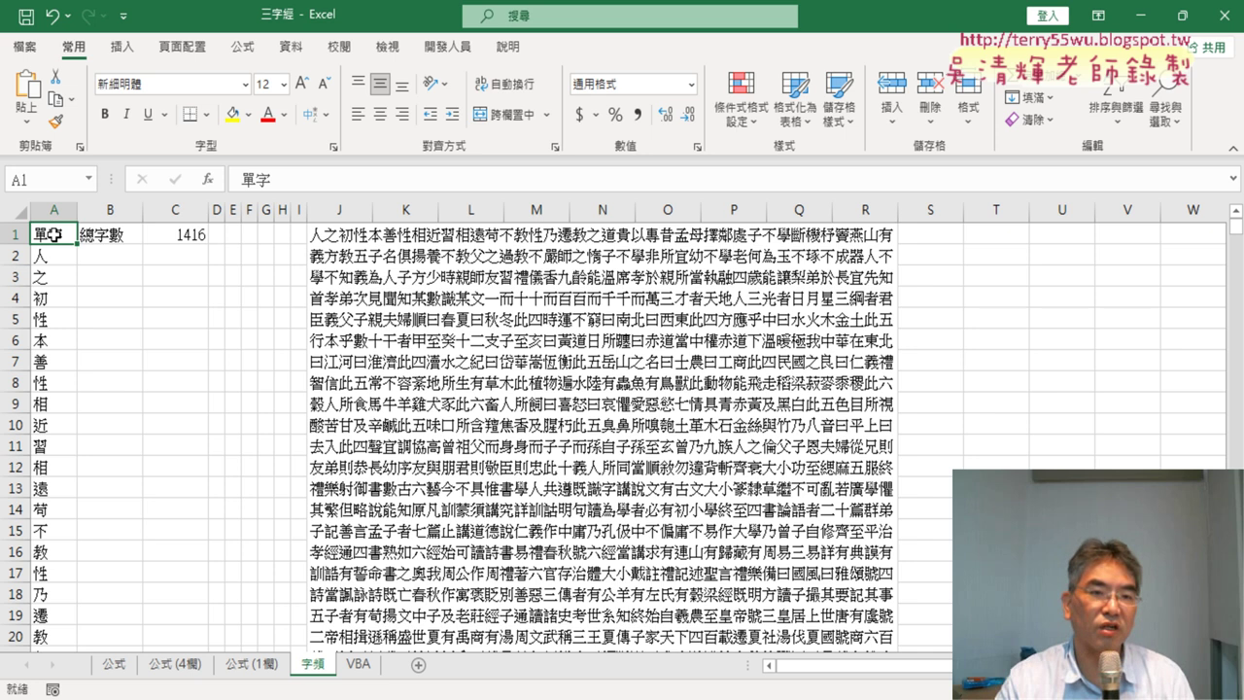
# Step: Insert a PivotTable and edit its source range to 字頻!$A$1:$A$1417
pyautogui.click(123, 47)
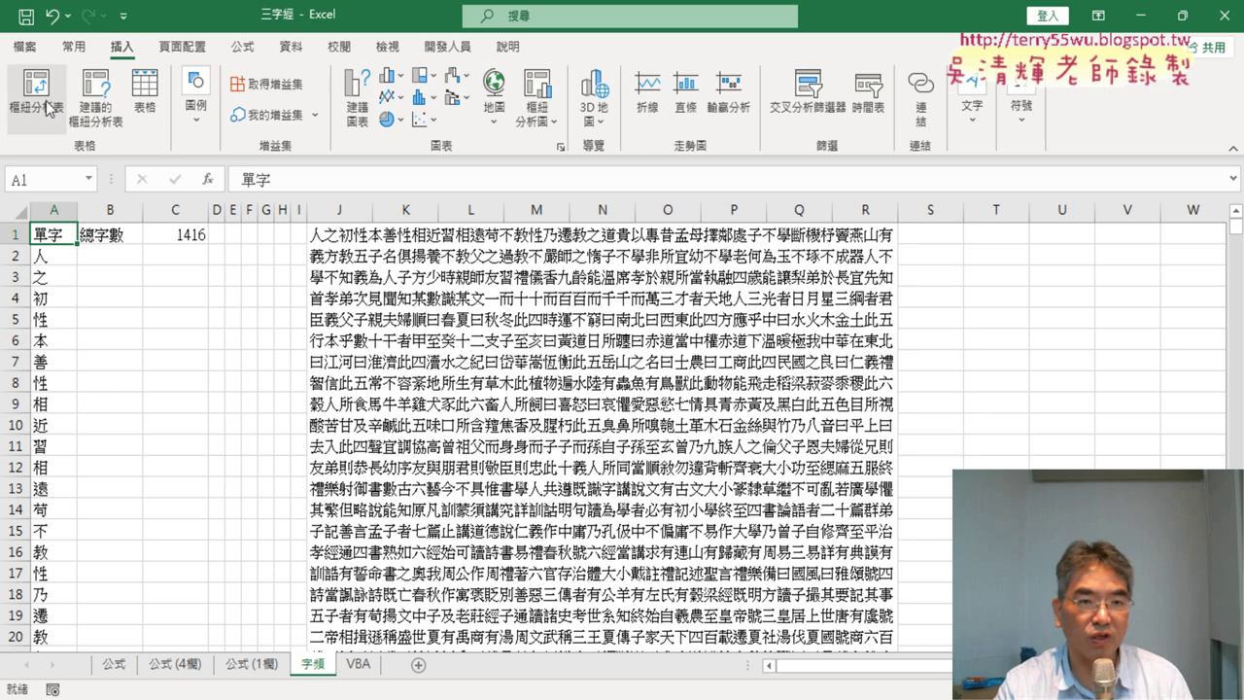
pyautogui.click(46, 102)
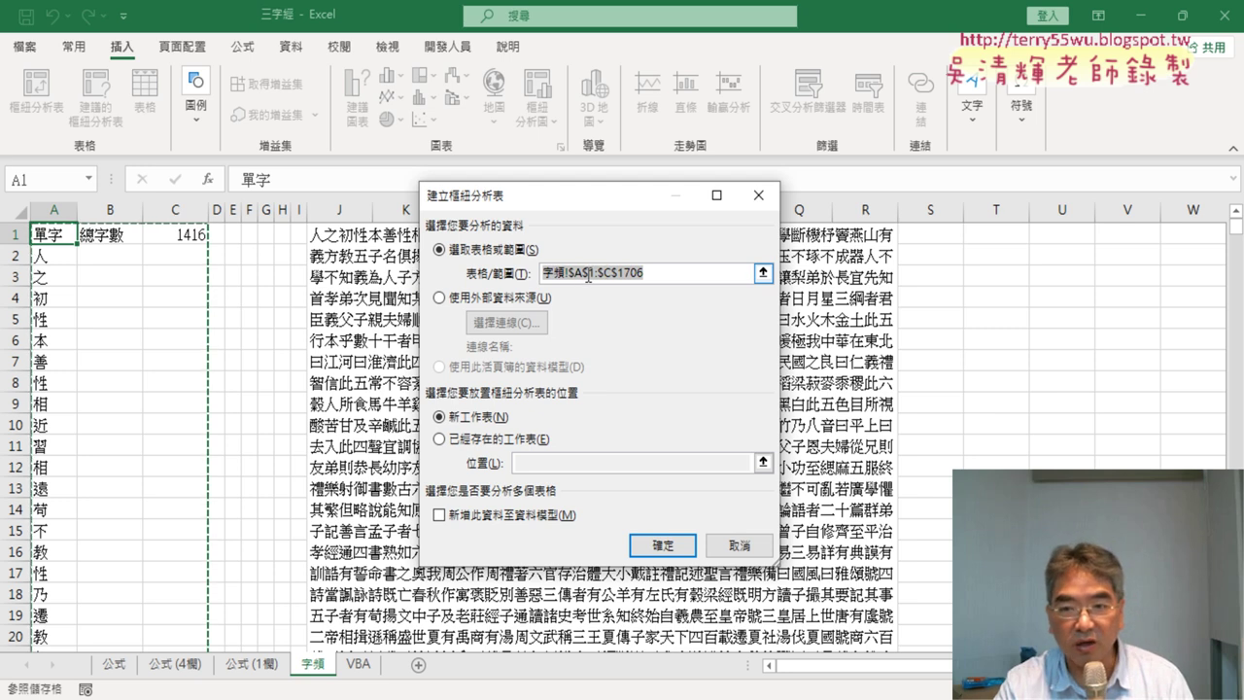
pyautogui.click(608, 273)
pyautogui.click(610, 273)
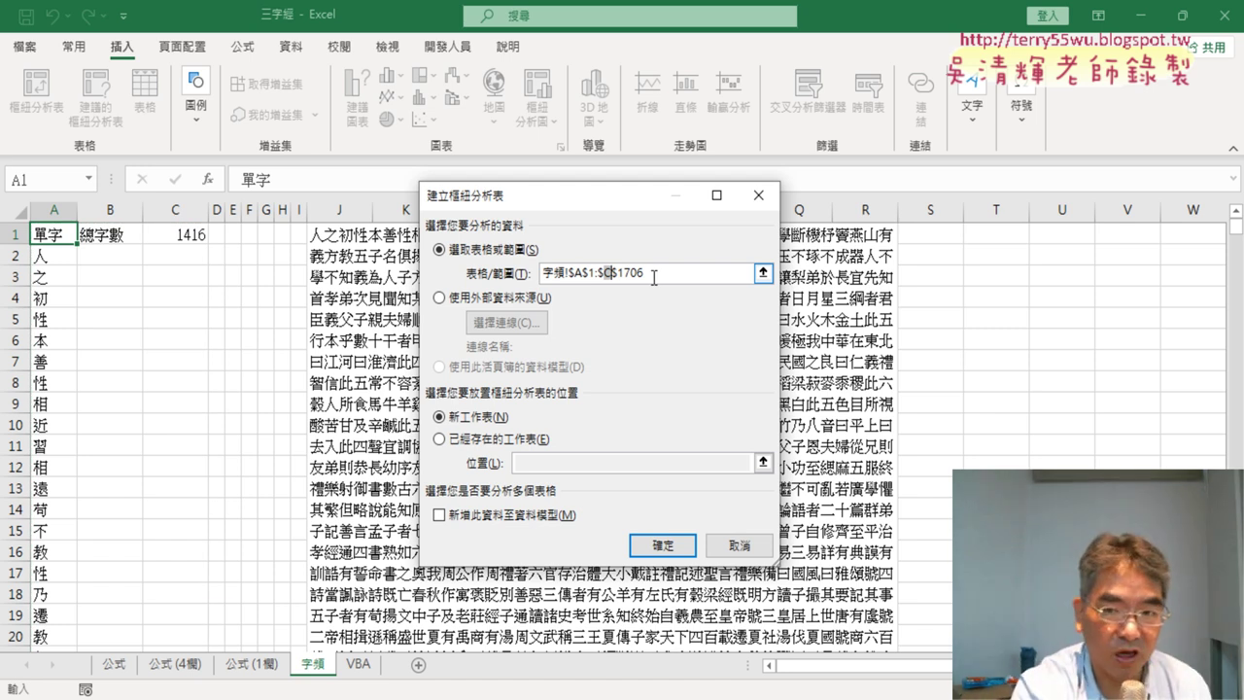
pyautogui.write('A')
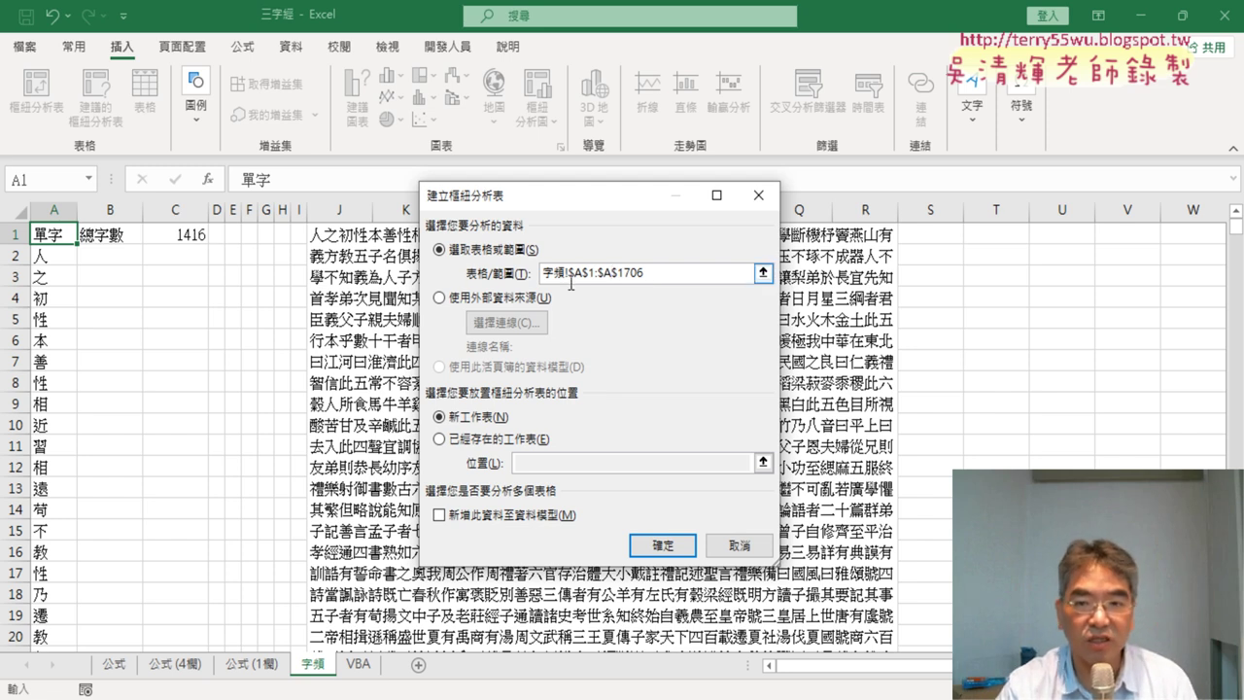
pyautogui.moveTo(622, 273); pyautogui.dragTo(707, 269)
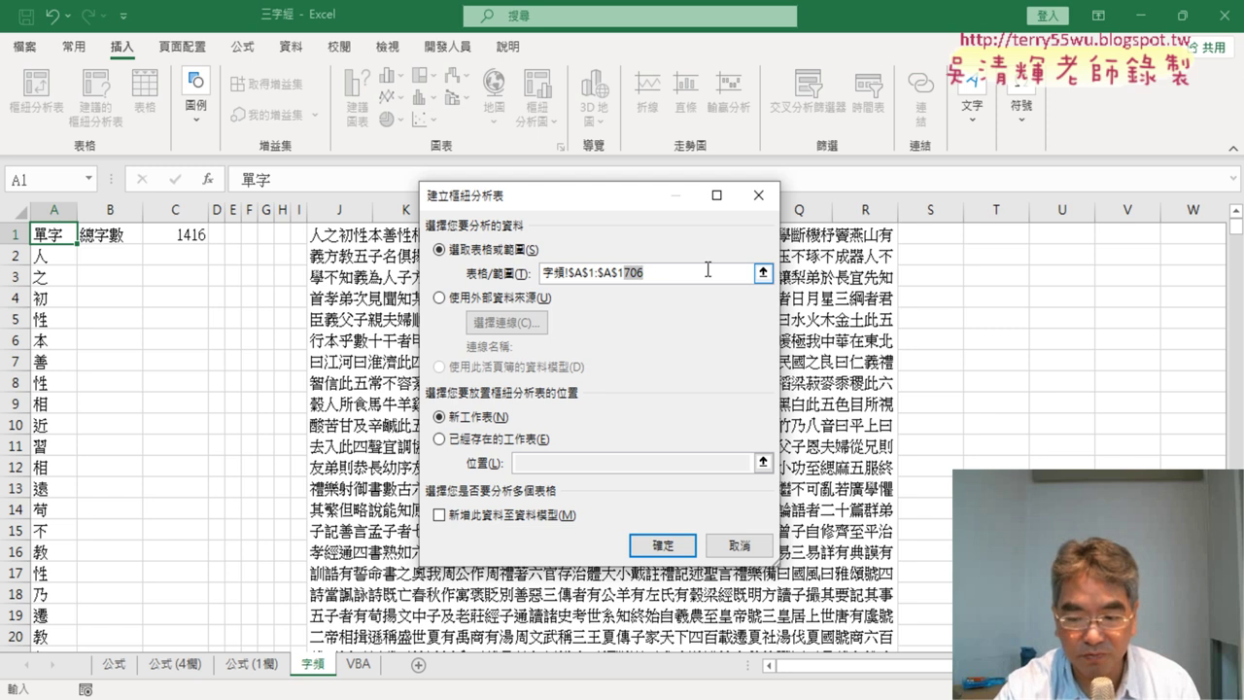
pyautogui.write('41')
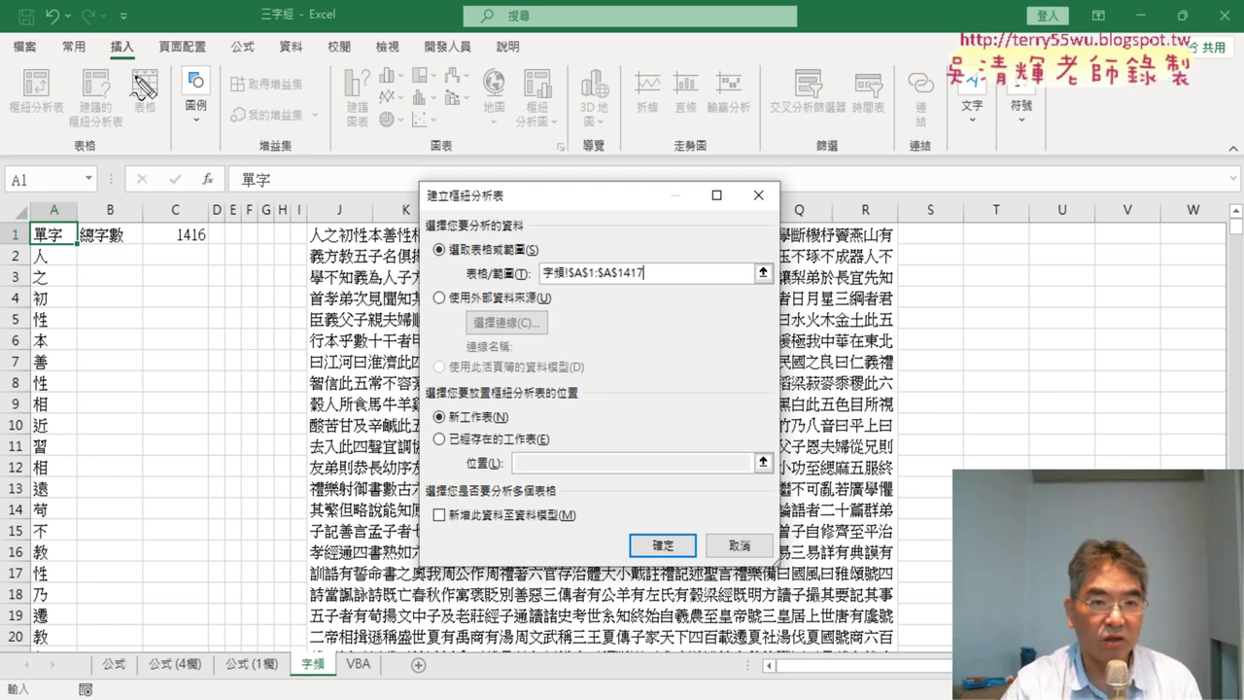
# Step: Annotate the source range, column A and the 1416 total on screen, then clear the marks
pyautogui.moveTo(144, 84); pyautogui.dragTo(148, 76)
pyautogui.moveTo(89, 136); pyautogui.dragTo(78, 151)
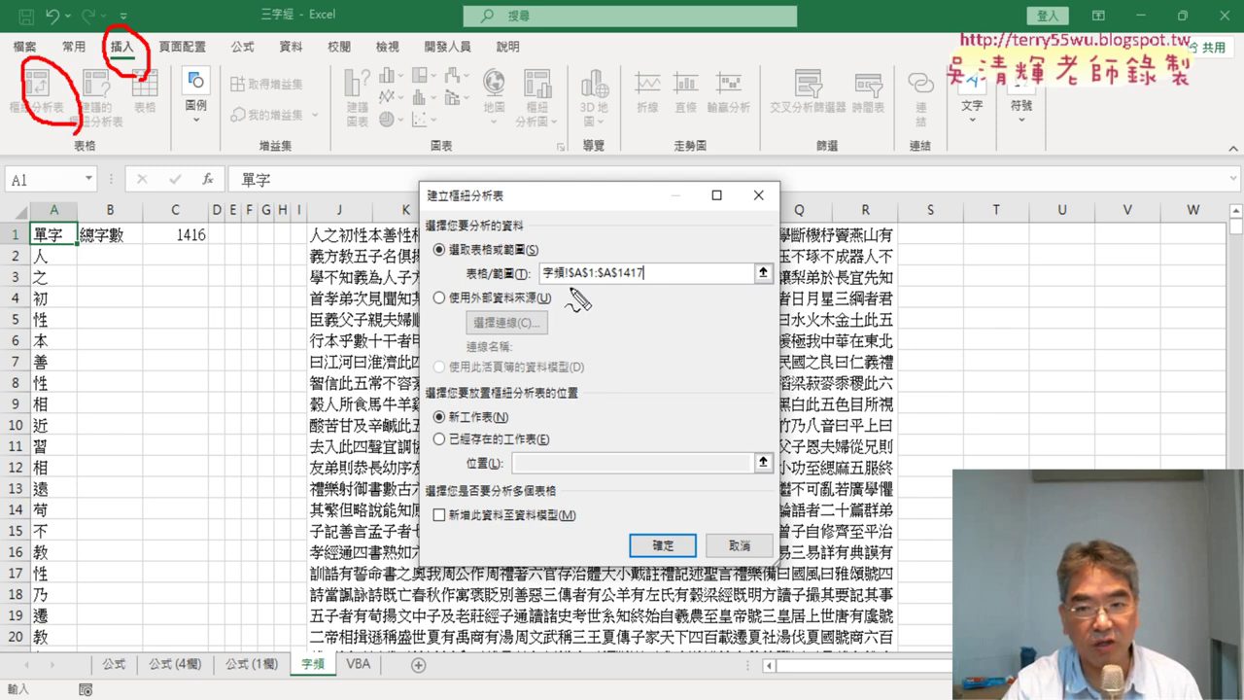
pyautogui.moveTo(572, 285); pyautogui.dragTo(647, 282)
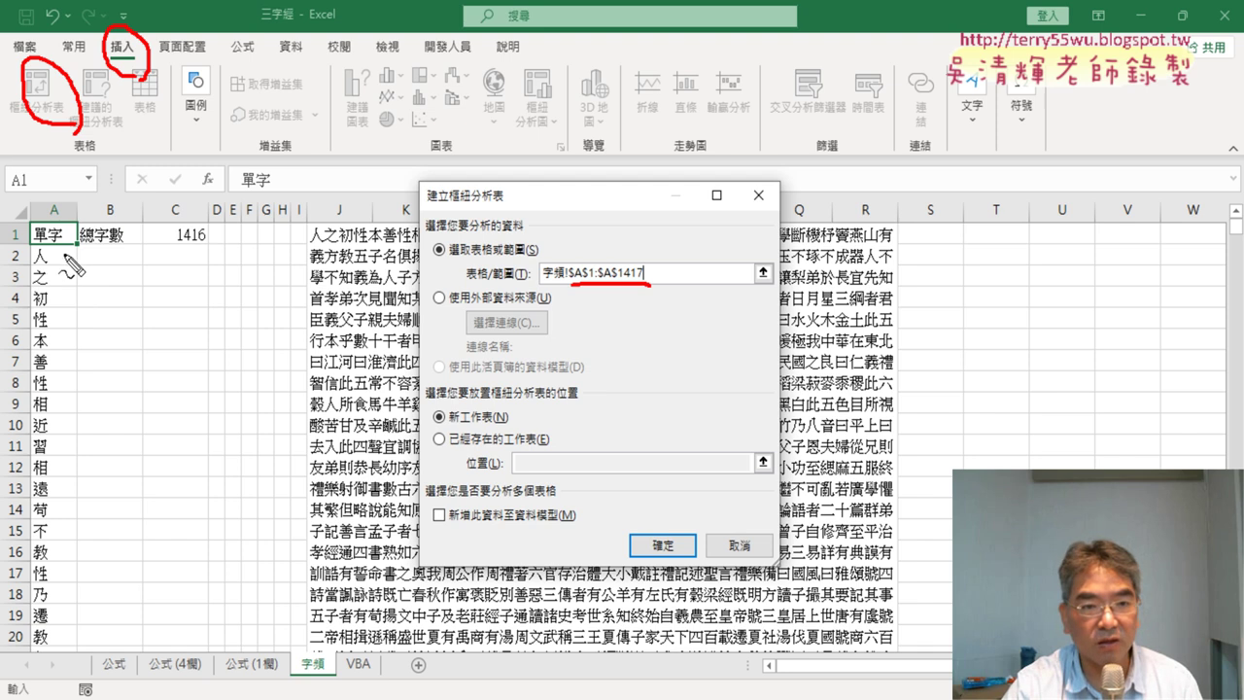
pyautogui.moveTo(37, 219); pyautogui.dragTo(66, 218)
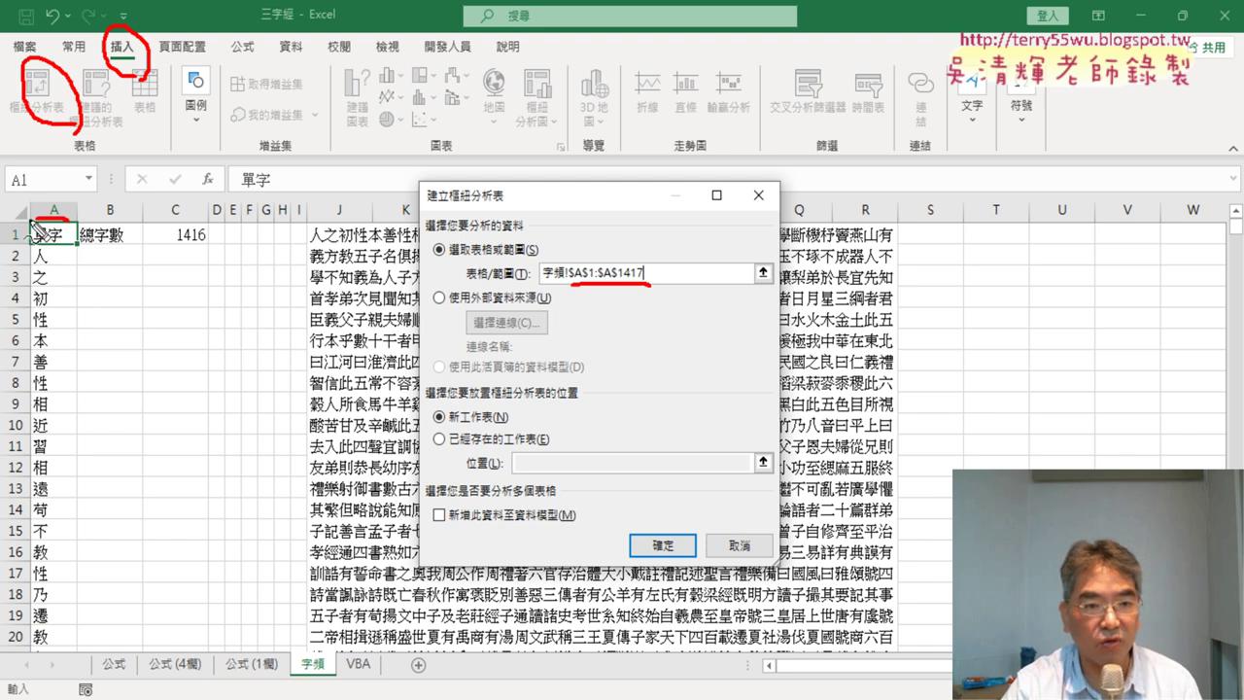
pyautogui.moveTo(177, 249); pyautogui.dragTo(214, 252)
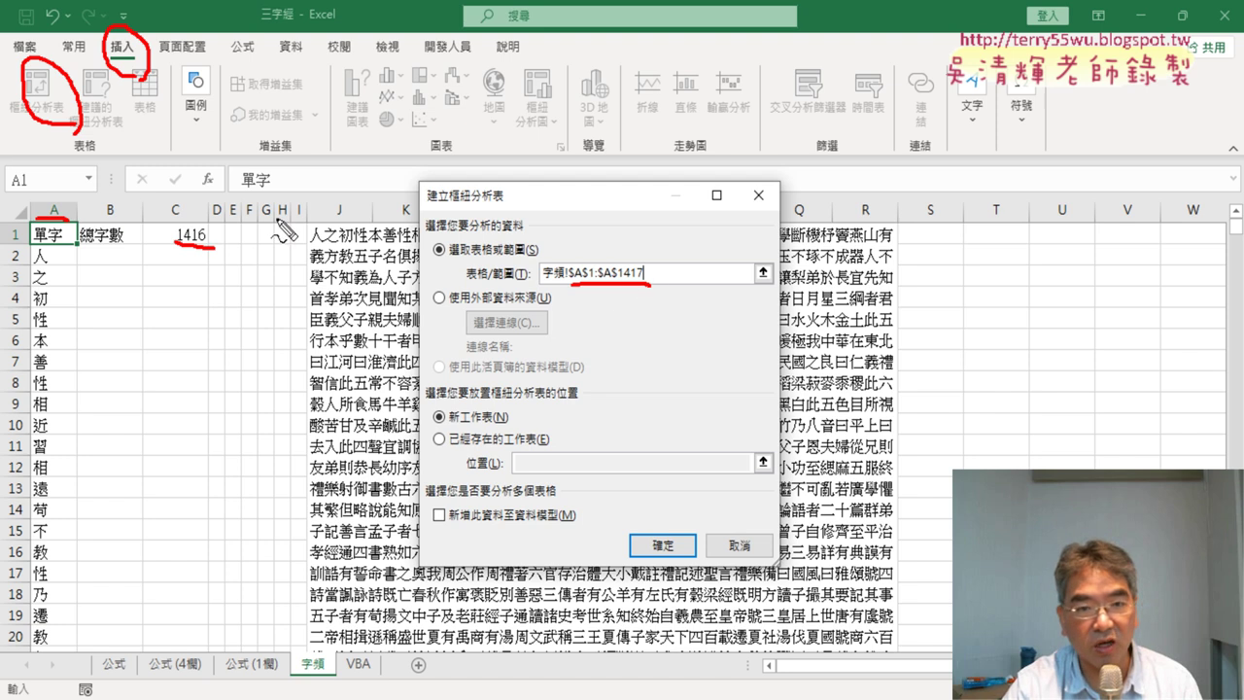
pyautogui.press('Escape')
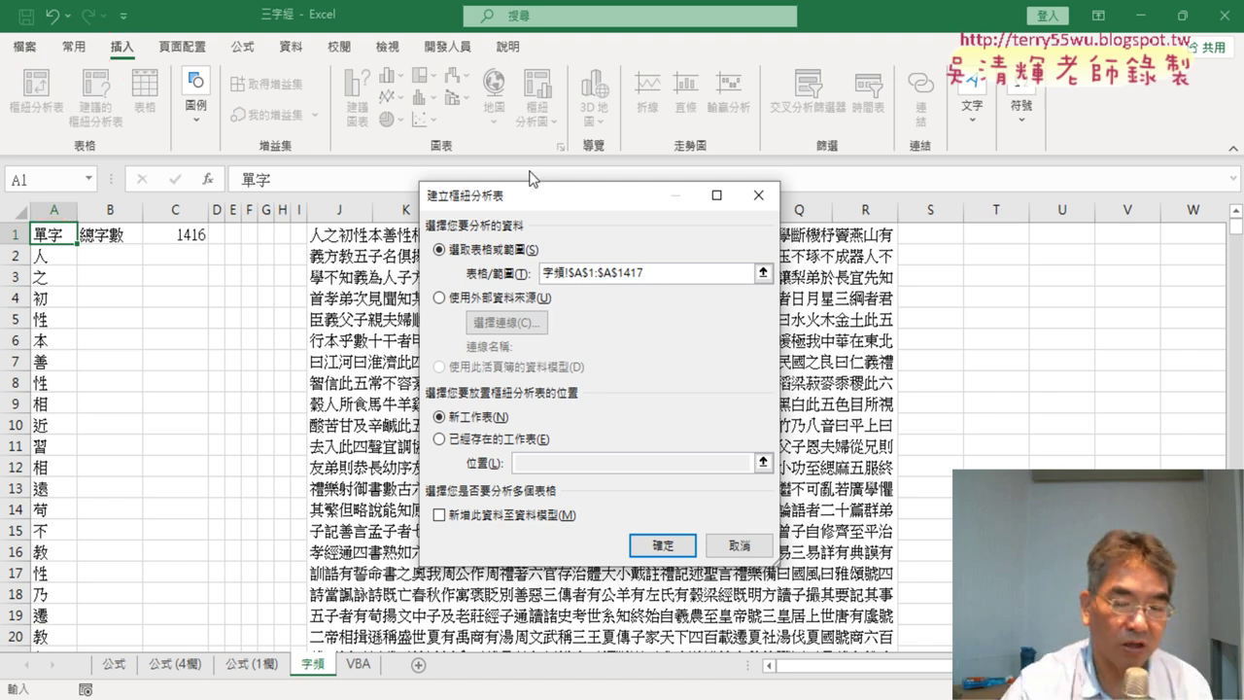
# Step: Create the pivot table on a new sheet and add 單字 as its row field
pyautogui.click(664, 546)
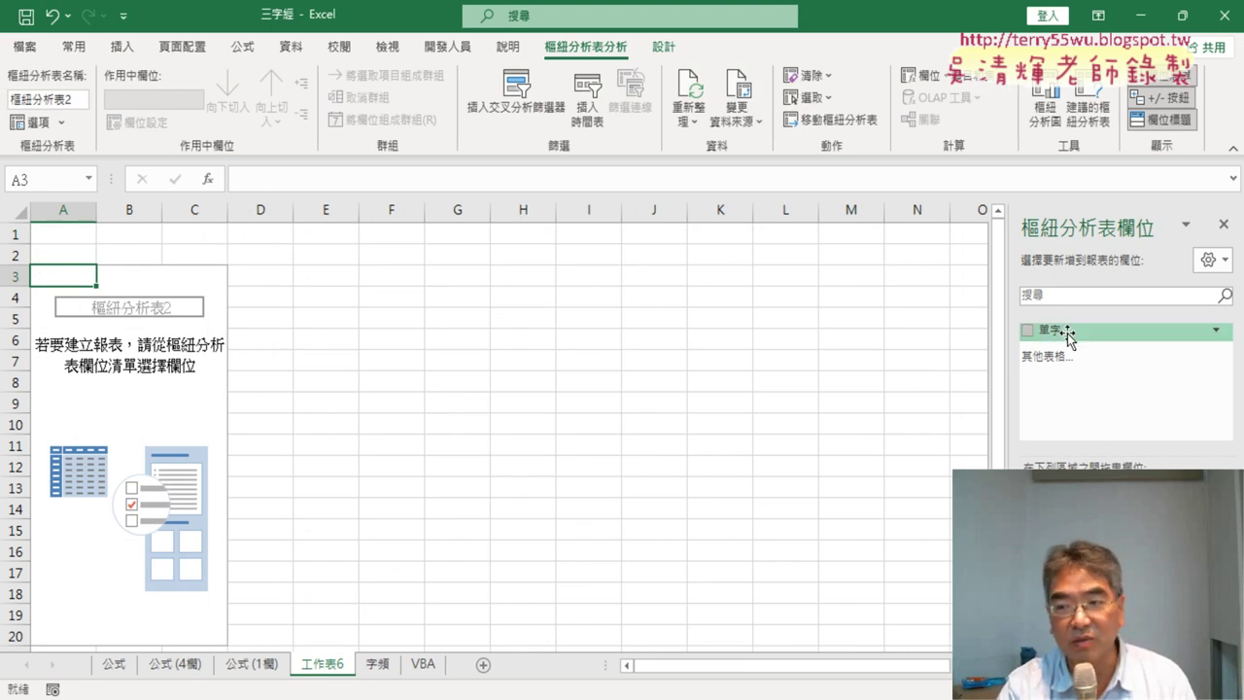
pyautogui.click(1030, 331)
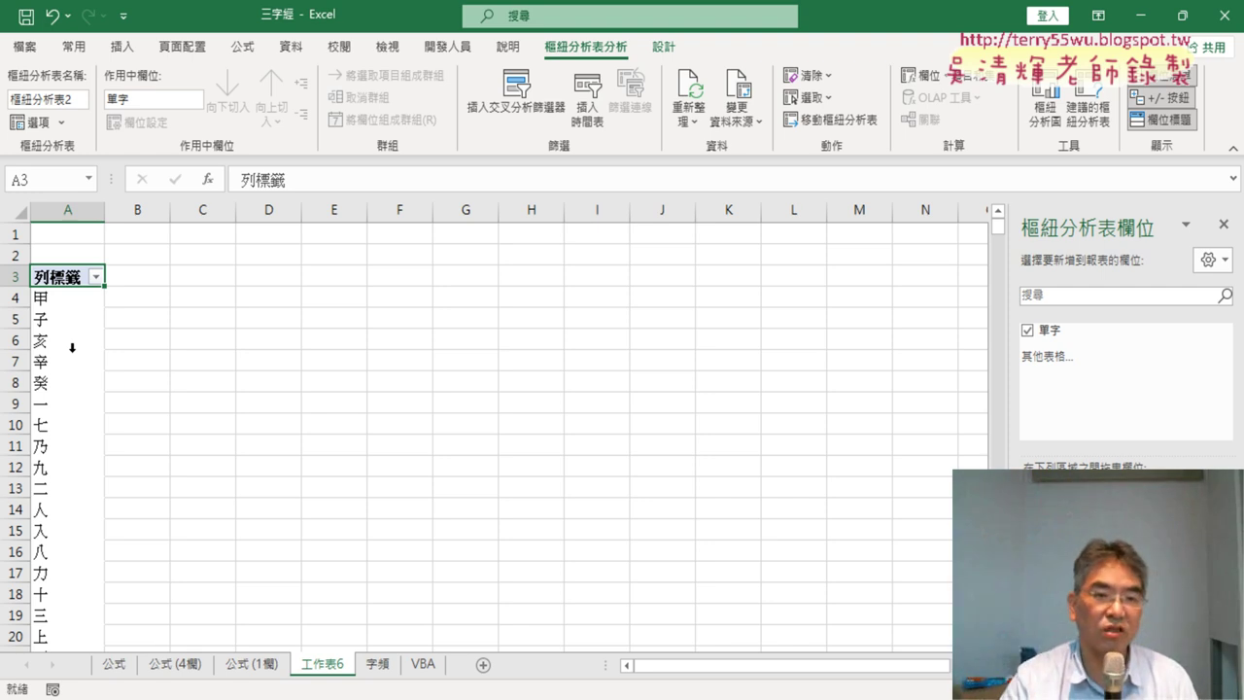
pyautogui.scroll(-4, 57, 348)
pyautogui.scroll(4, 57, 348)
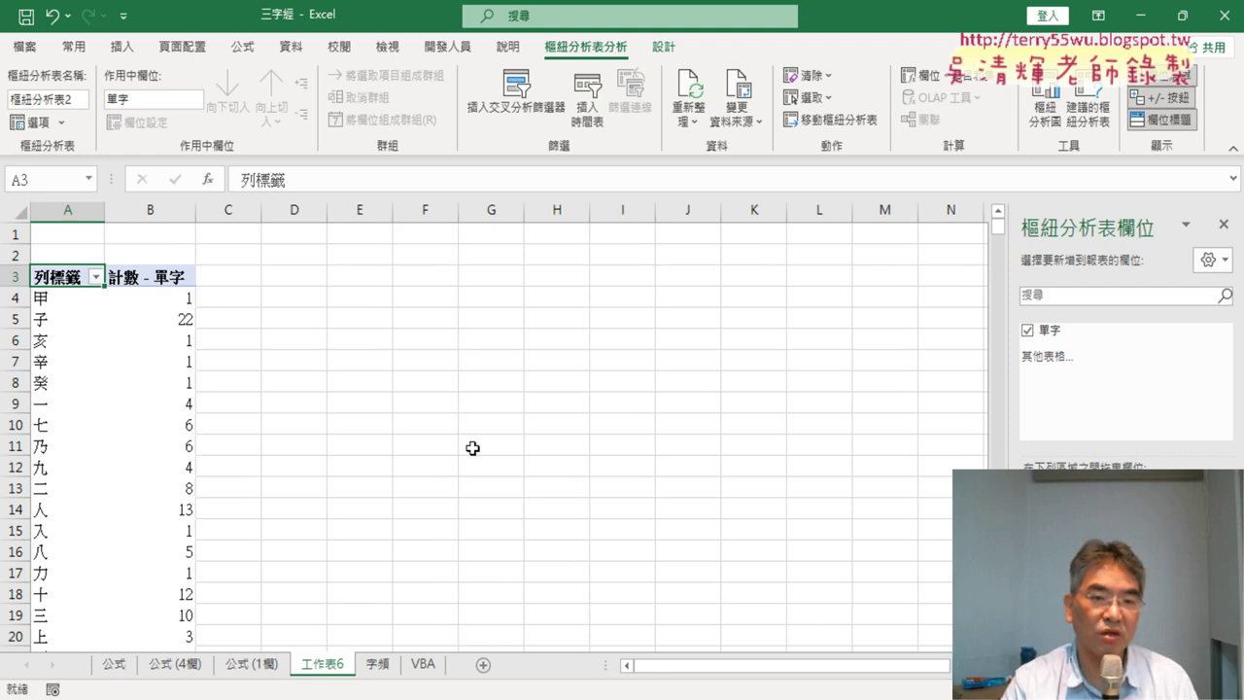
# Step: Check the pivot's grand total of 1416 at the bottom, then select a count cell at the top
pyautogui.moveTo(176, 296)
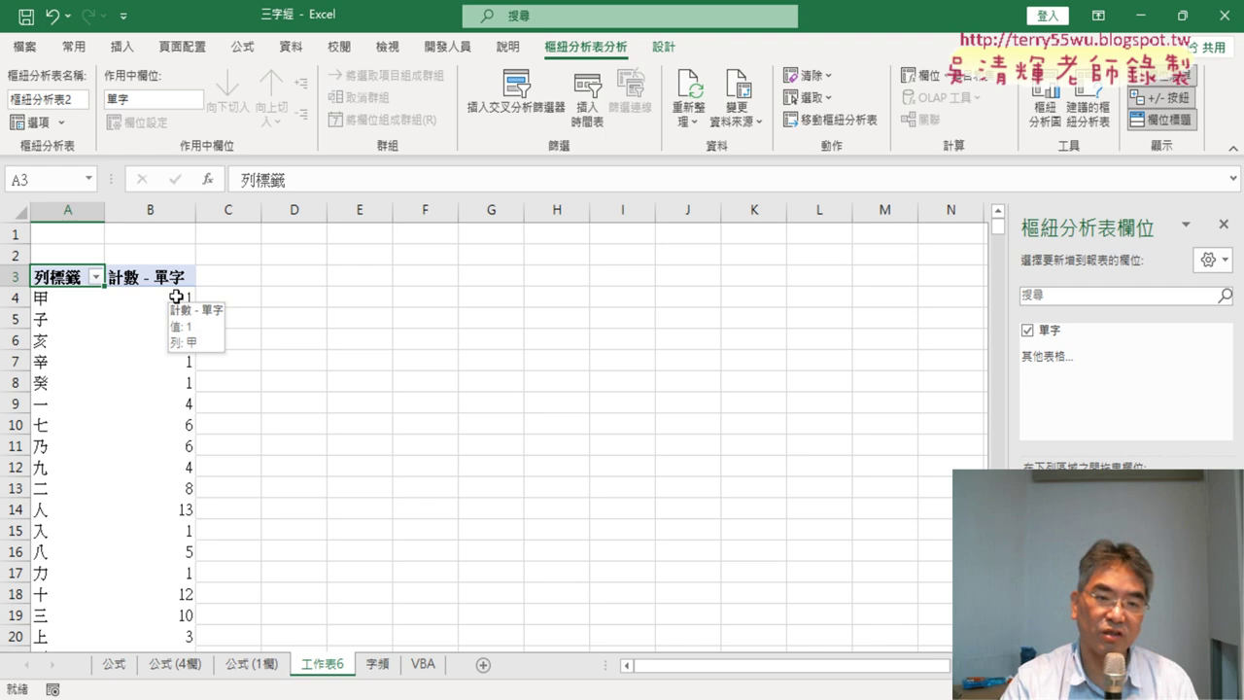
pyautogui.moveTo(190, 343)
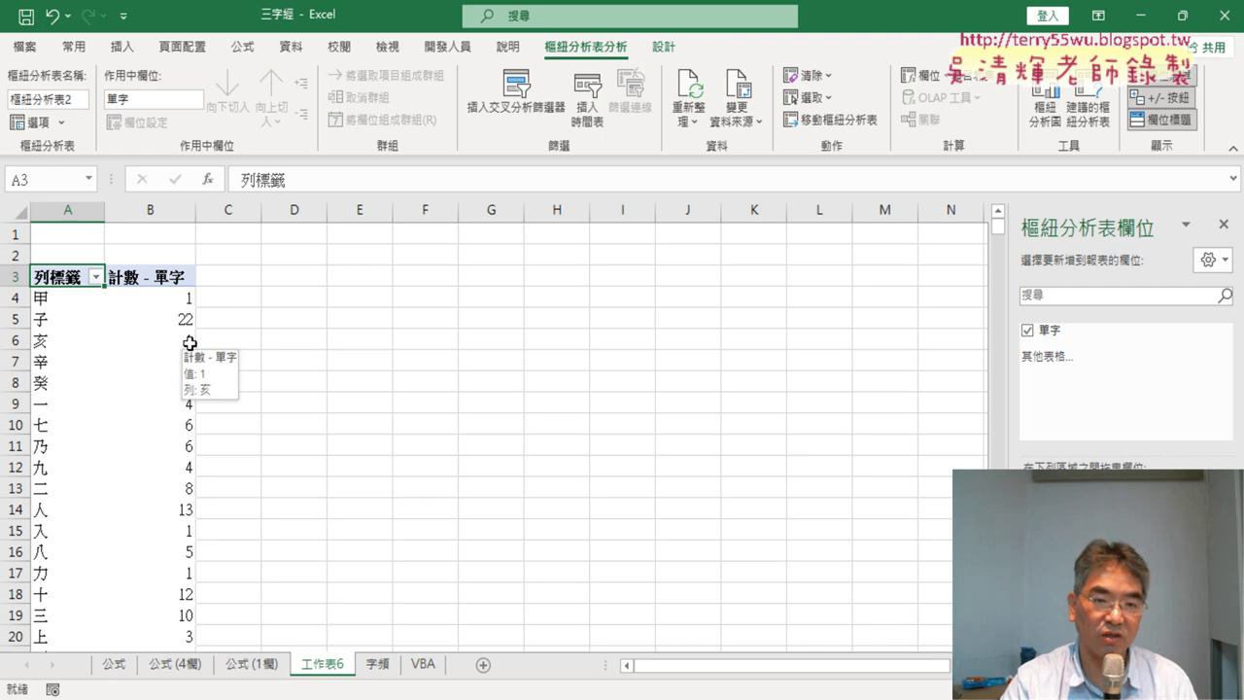
pyautogui.scroll(-7, 186, 430)
pyautogui.scroll(-4, 186, 430)
pyautogui.scroll(10, 186, 431)
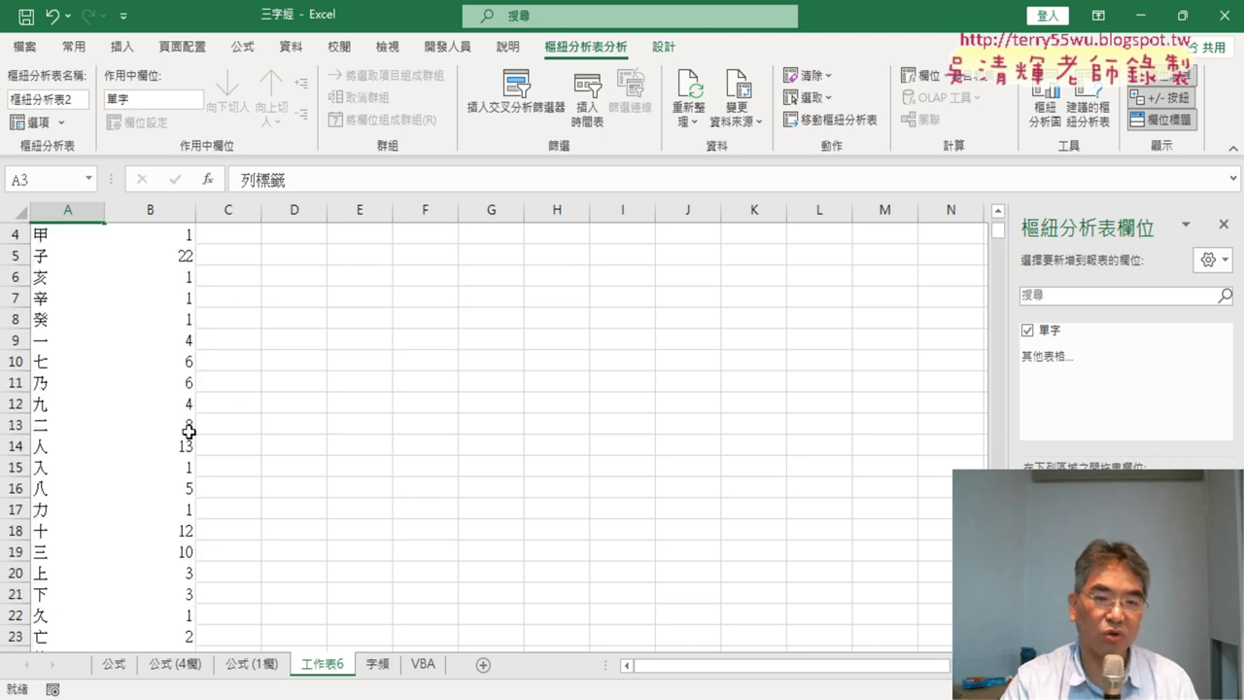
pyautogui.scroll(1, 186, 430)
pyautogui.scroll(-6, 185, 430)
pyautogui.scroll(2, 185, 431)
pyautogui.scroll(4, 185, 431)
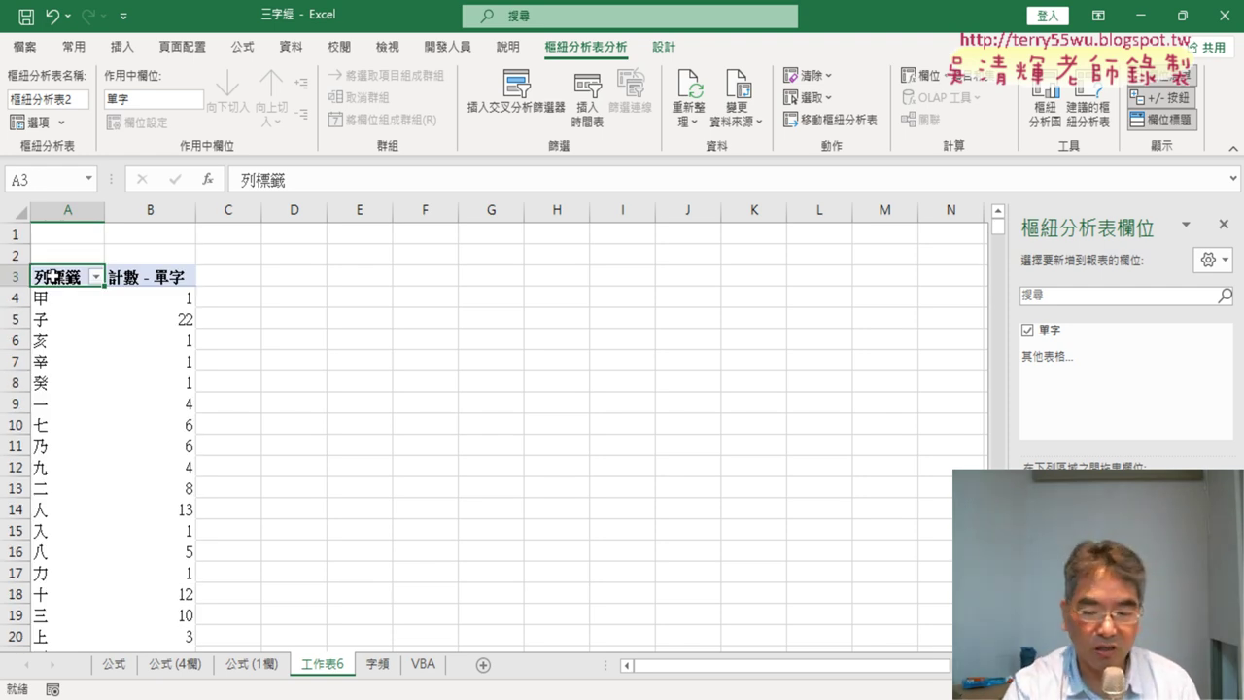
pyautogui.hotkey('ctrl', 'Down')
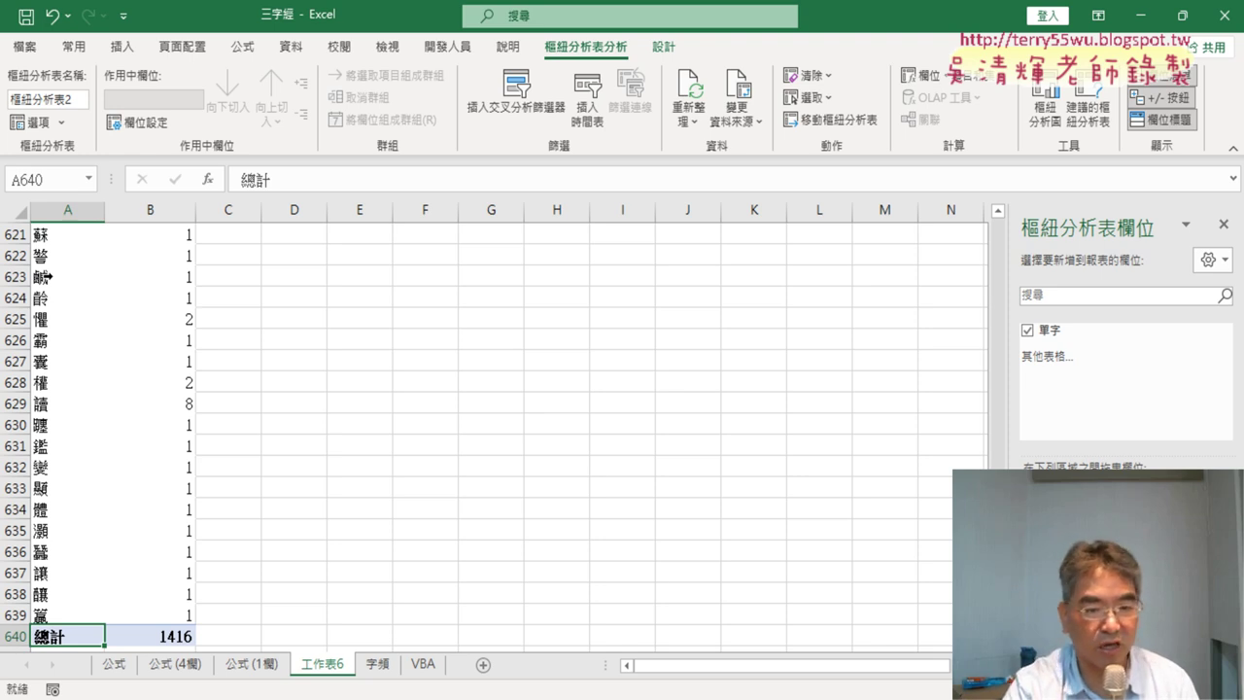
pyautogui.hotkey('ctrl', 'Up')
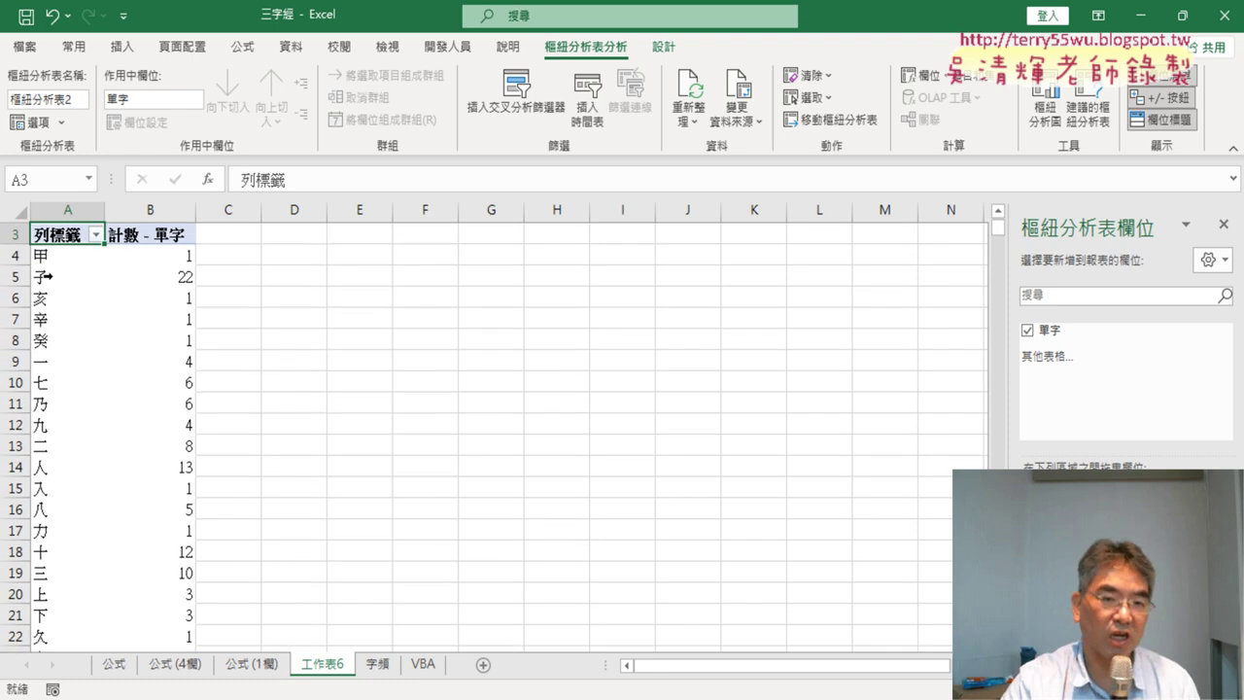
pyautogui.scroll(1, 49, 275)
pyautogui.click(186, 296)
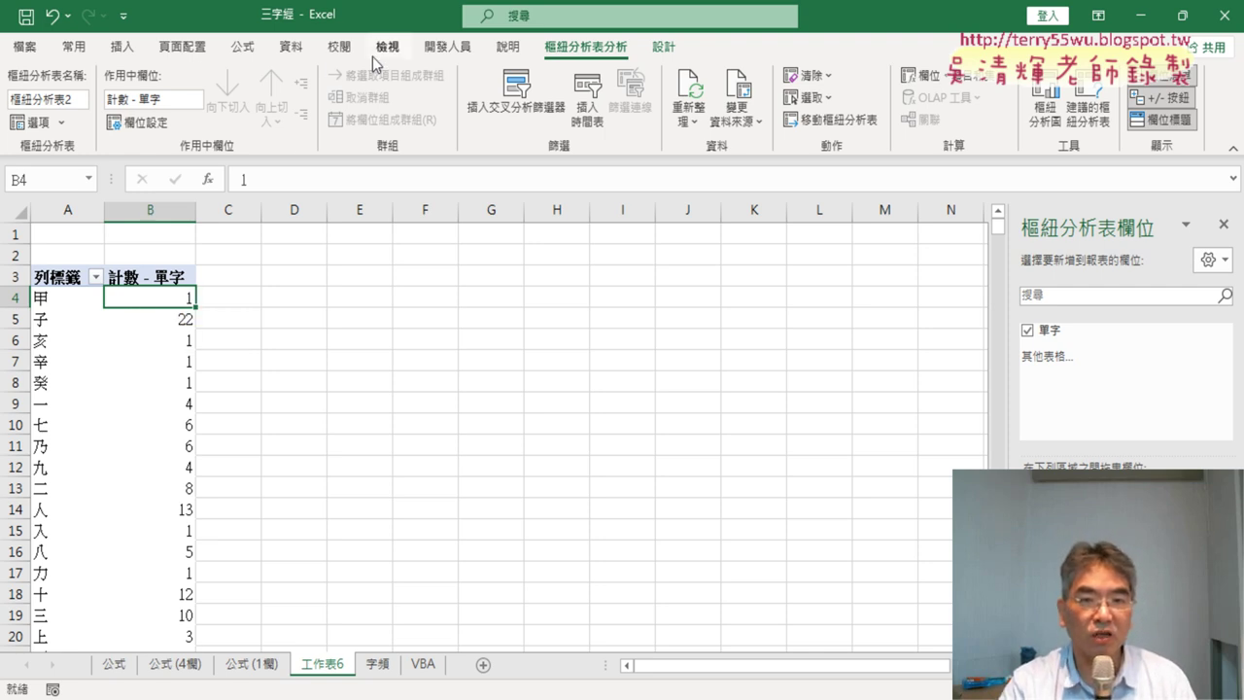
# Step: Sort the pivot counts largest to smallest so 有 23, 子 22, 不 22 lead
pyautogui.click(290, 46)
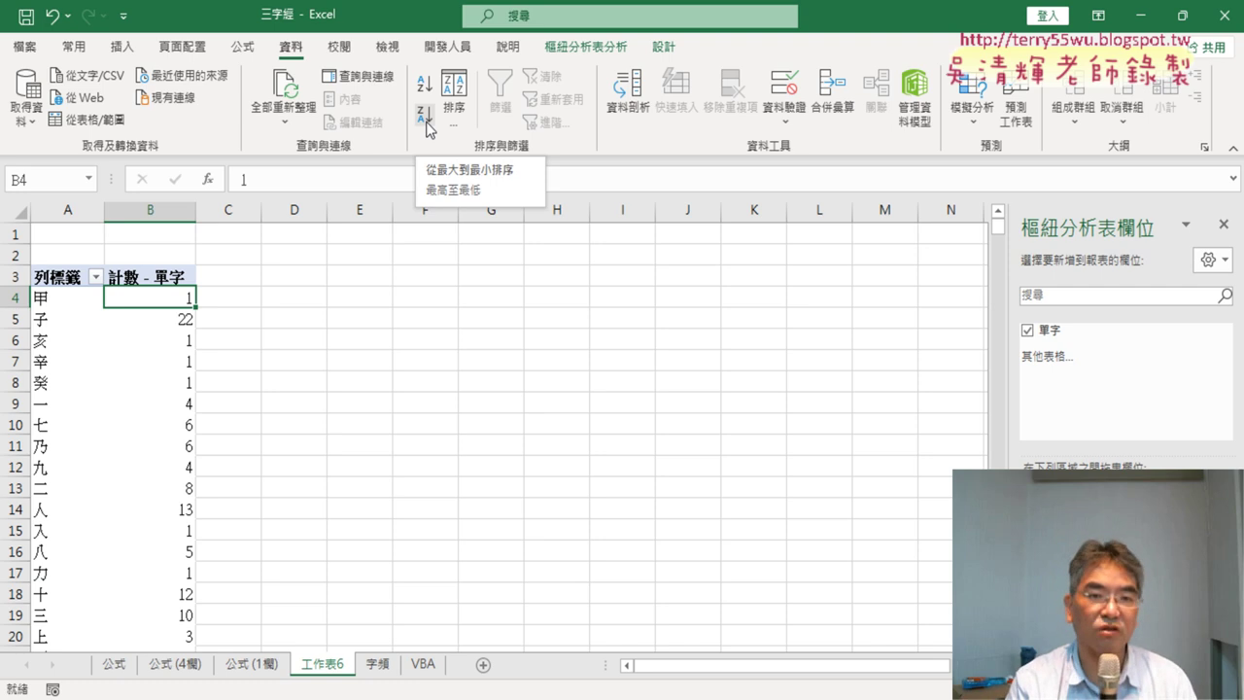
pyautogui.click(424, 116)
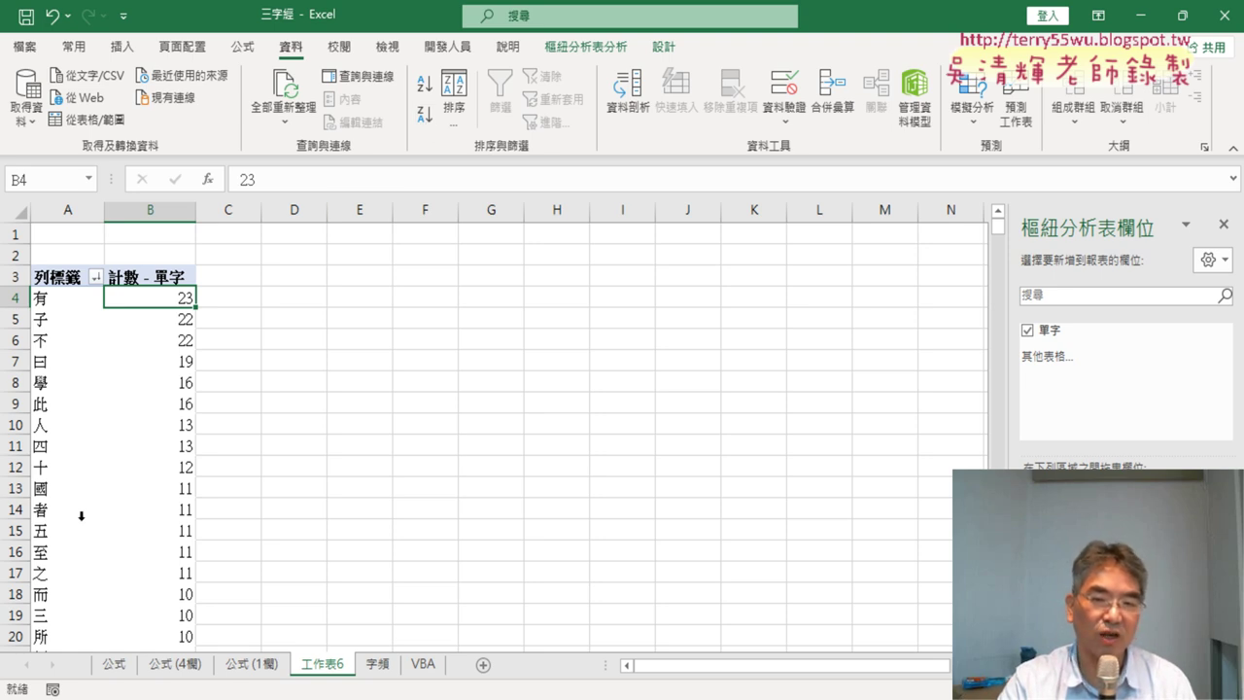
pyautogui.moveTo(129, 420)
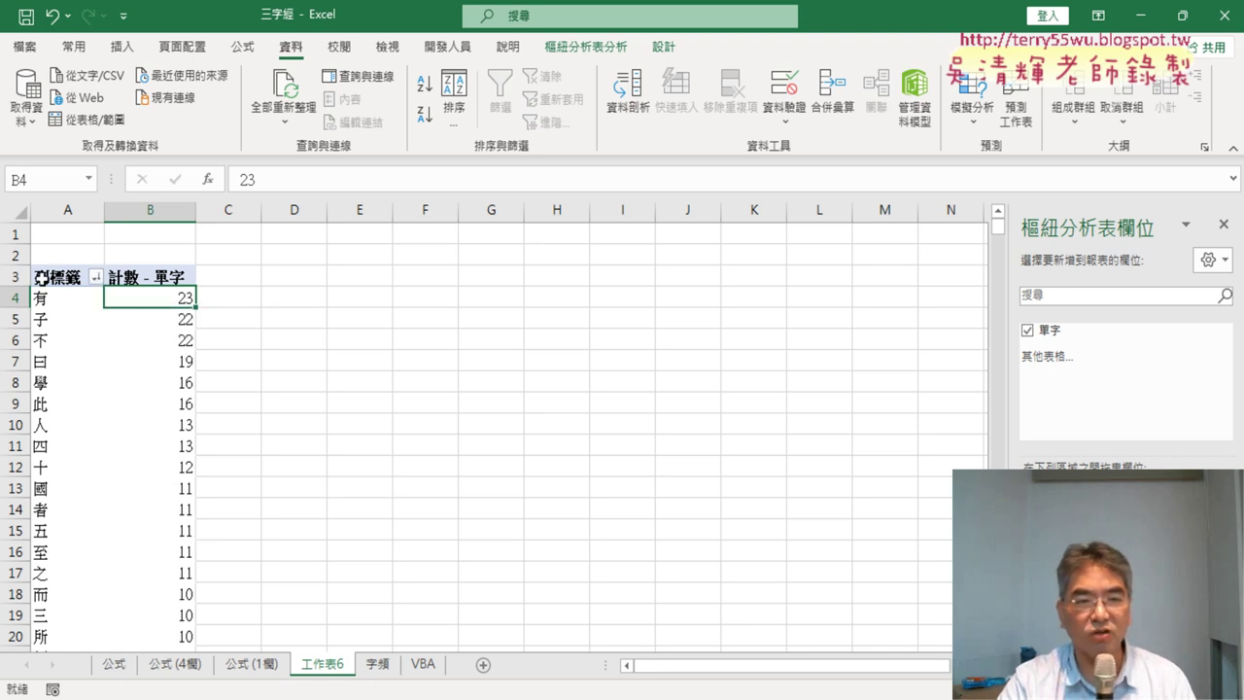
# Step: Apply a Top 10 Items value filter on 計數 - 單字, leaving fourteen characters totalling 211
pyautogui.click(94, 276)
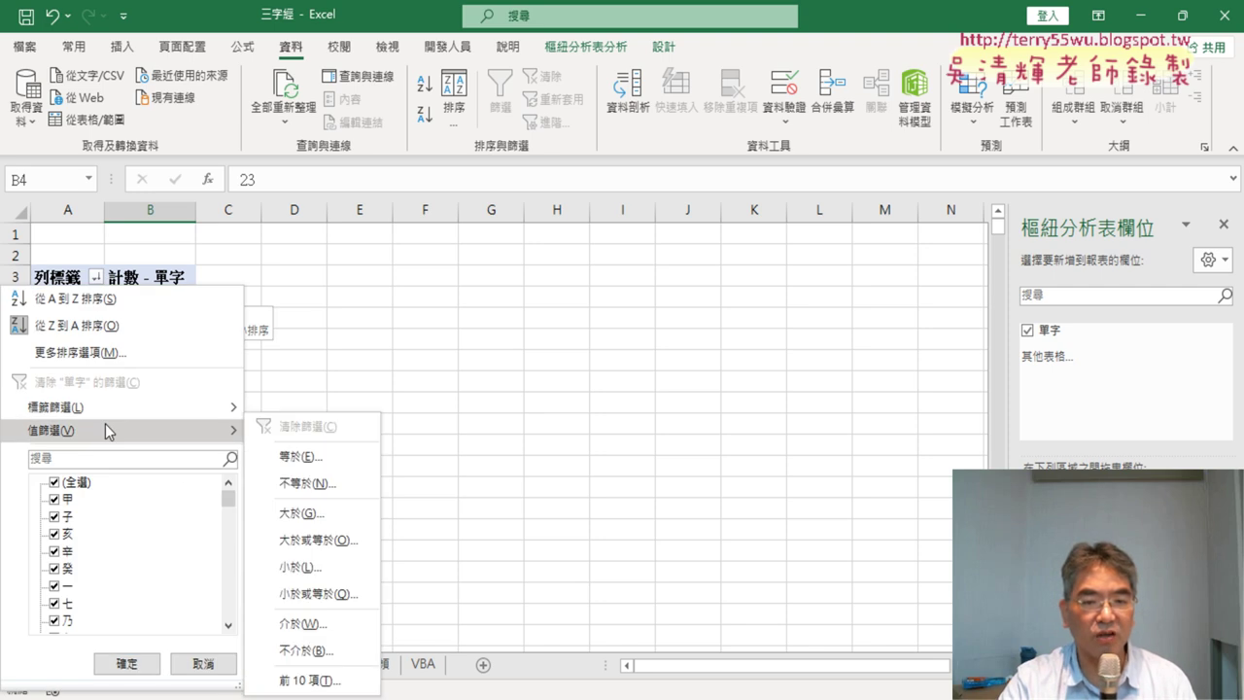
pyautogui.click(311, 680)
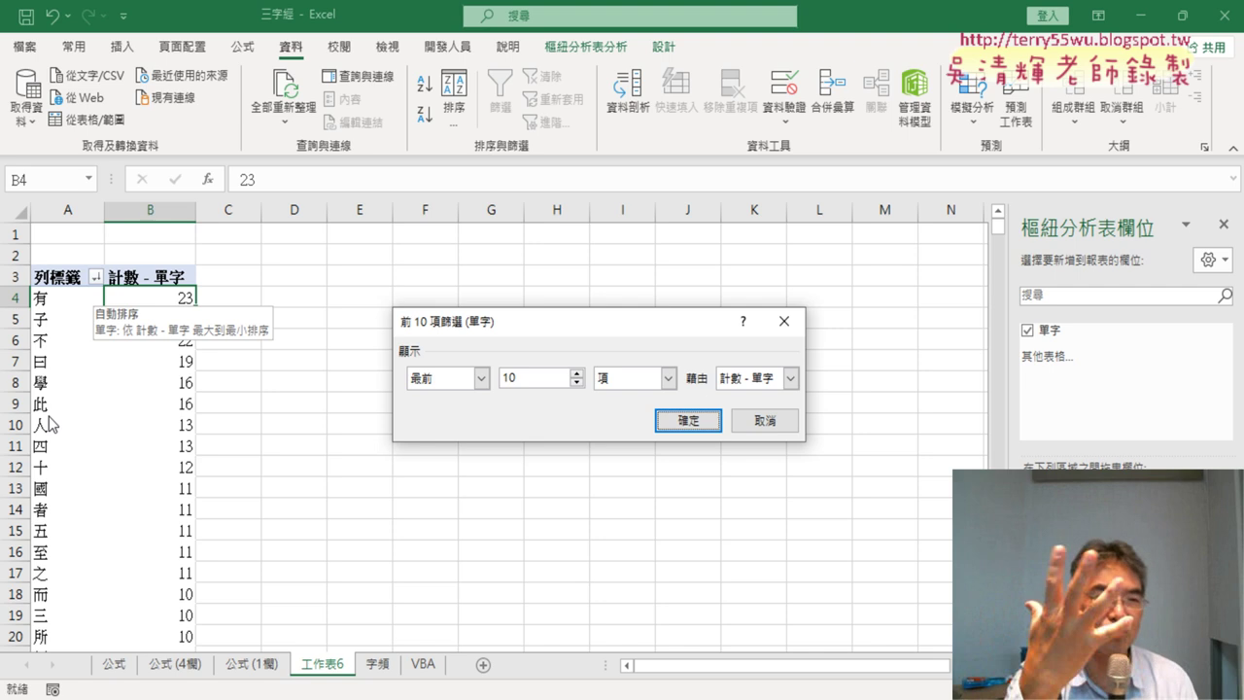
pyautogui.click(681, 420)
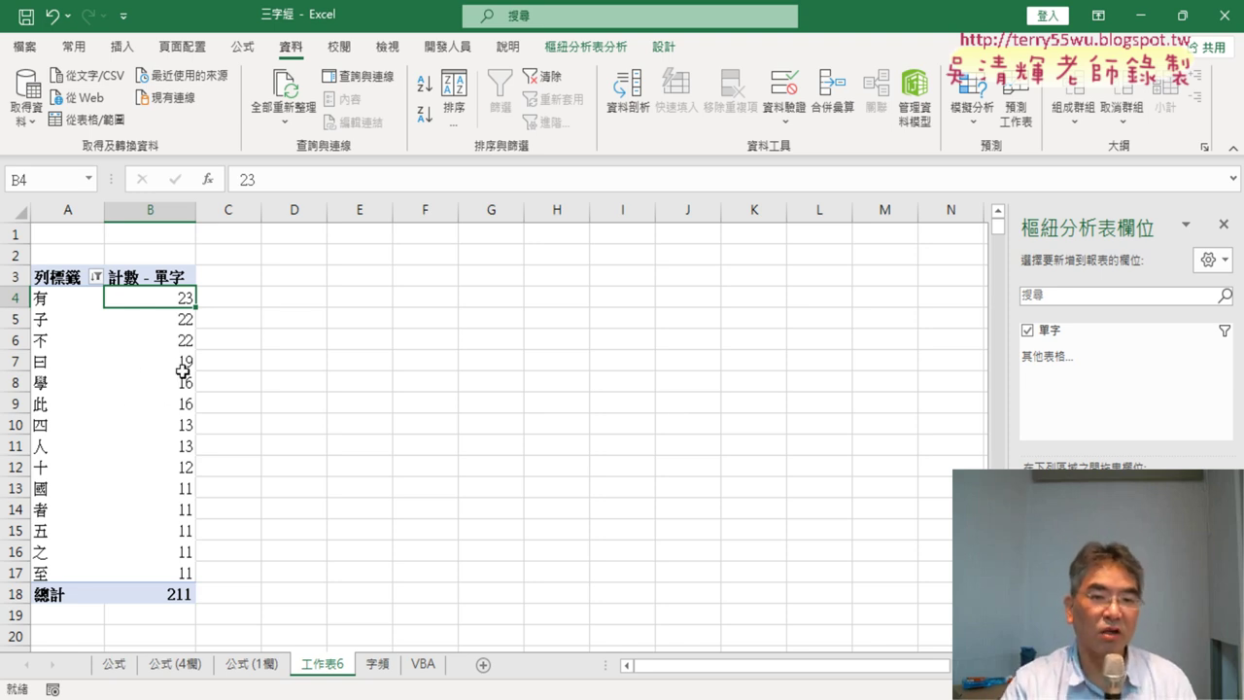
pyautogui.moveTo(183, 371)
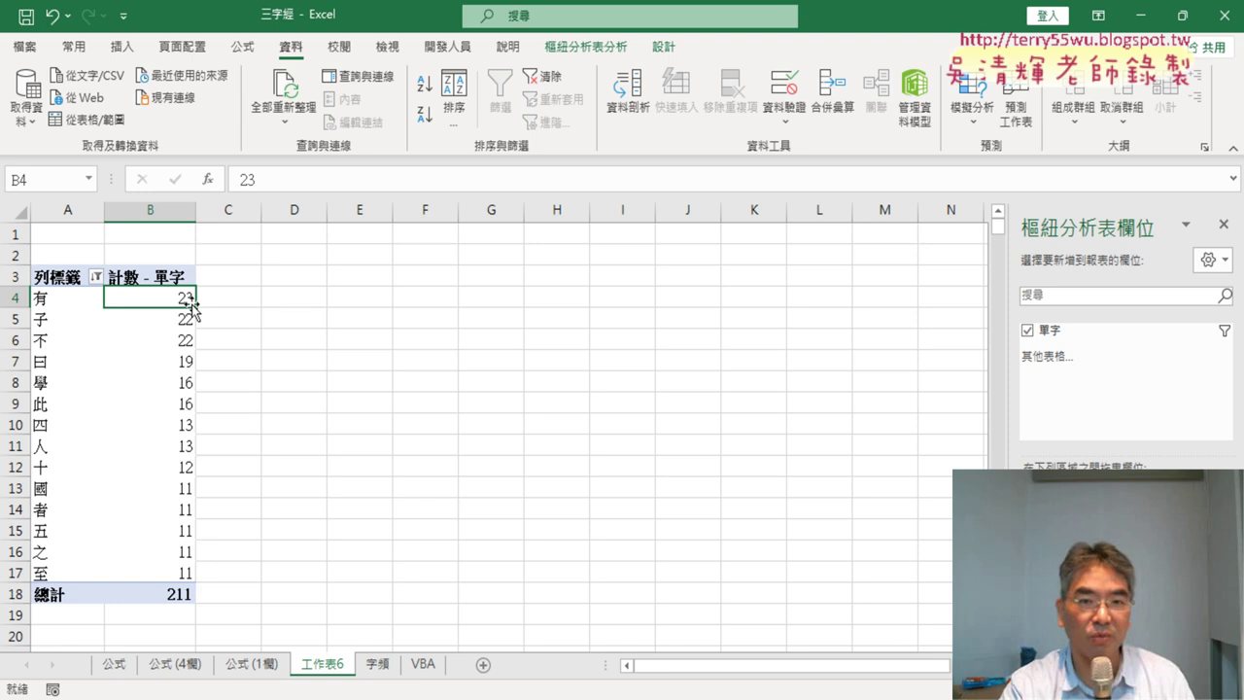
# Step: Insert a clustered column chart of the 合計 counts, 有 23 down to 至 11, beside the pivot table
pyautogui.click(603, 52)
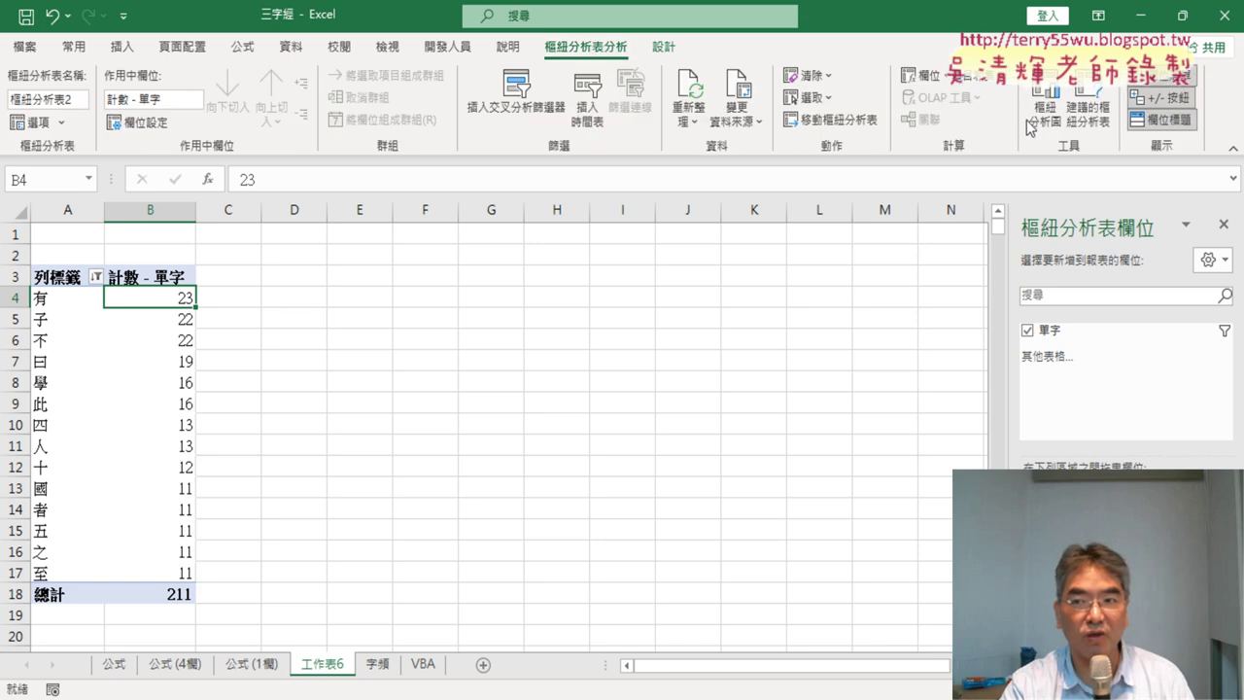
pyautogui.click(119, 49)
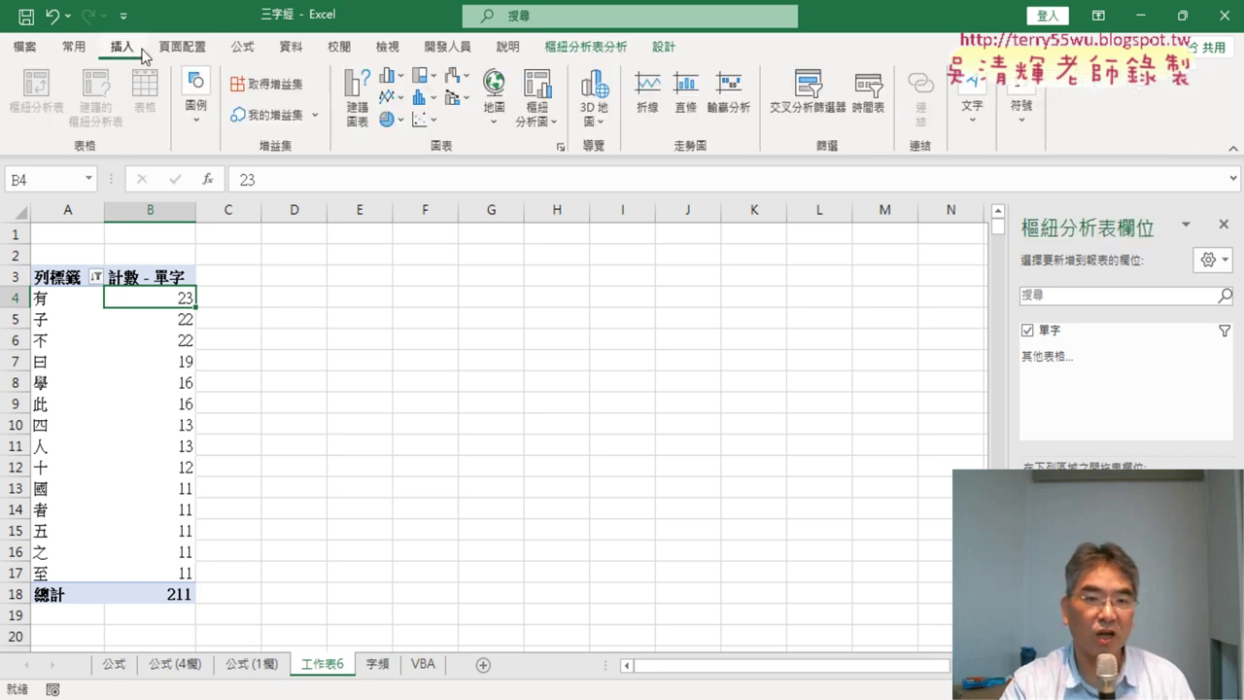
pyautogui.click(392, 78)
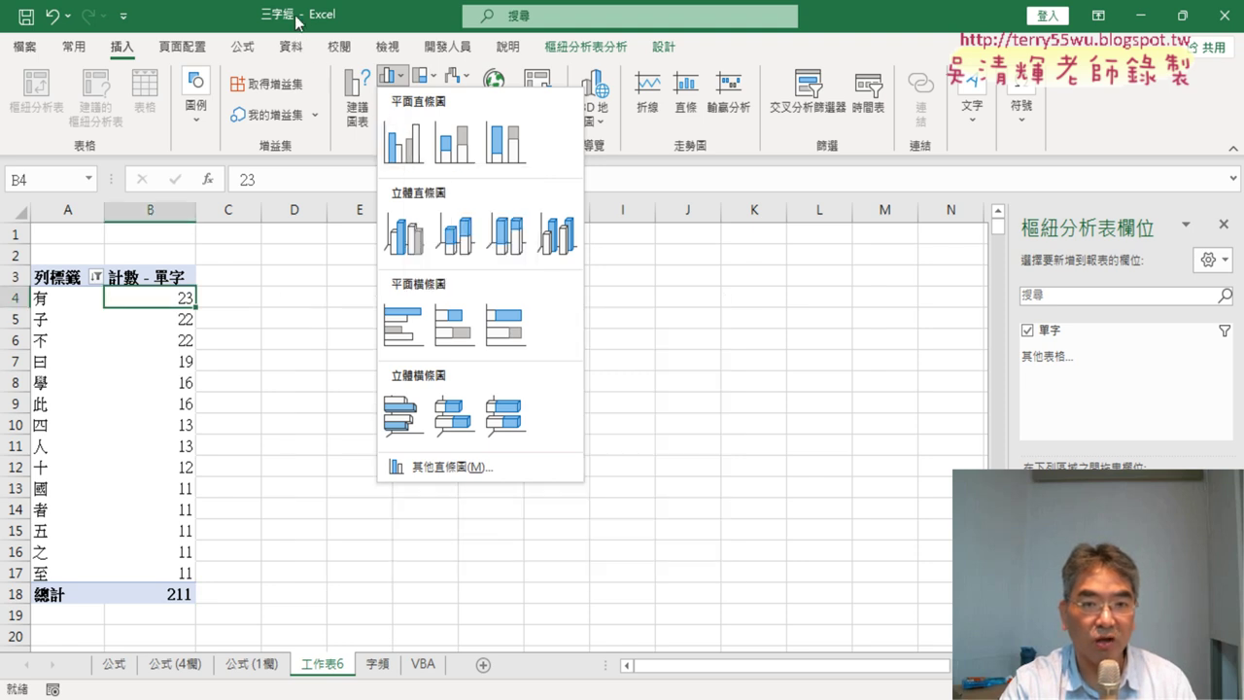
pyautogui.click(564, 47)
pyautogui.click(586, 50)
pyautogui.click(1042, 97)
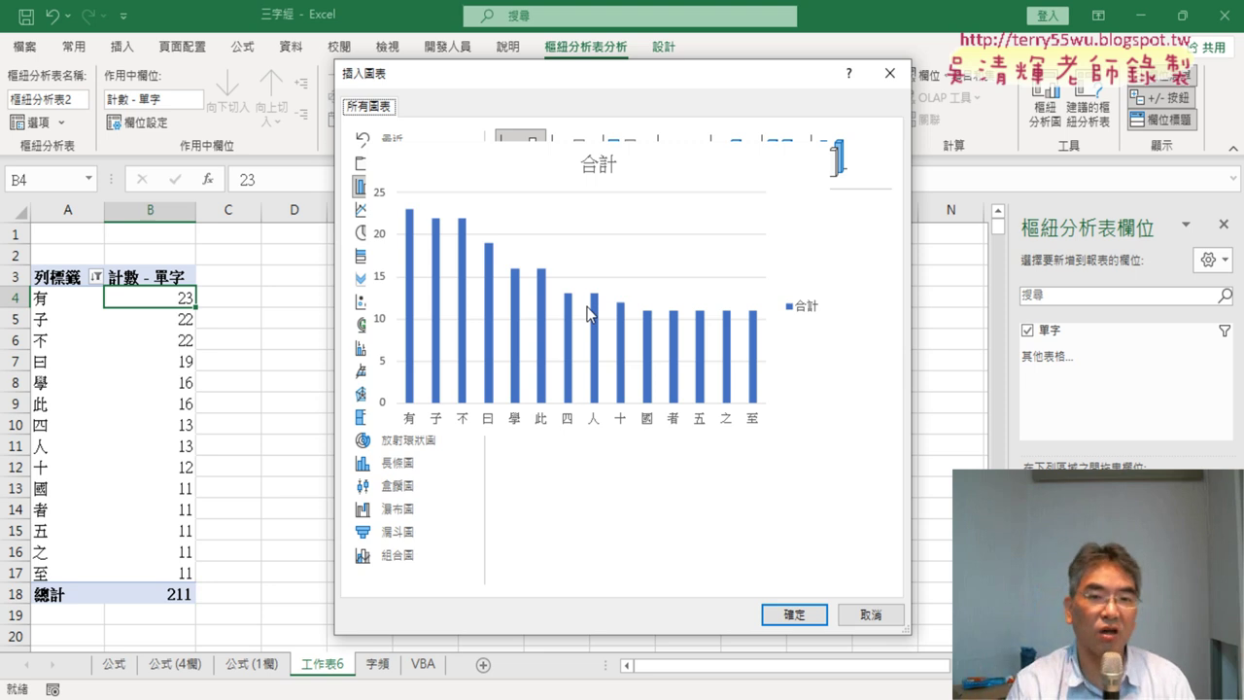
pyautogui.click(871, 615)
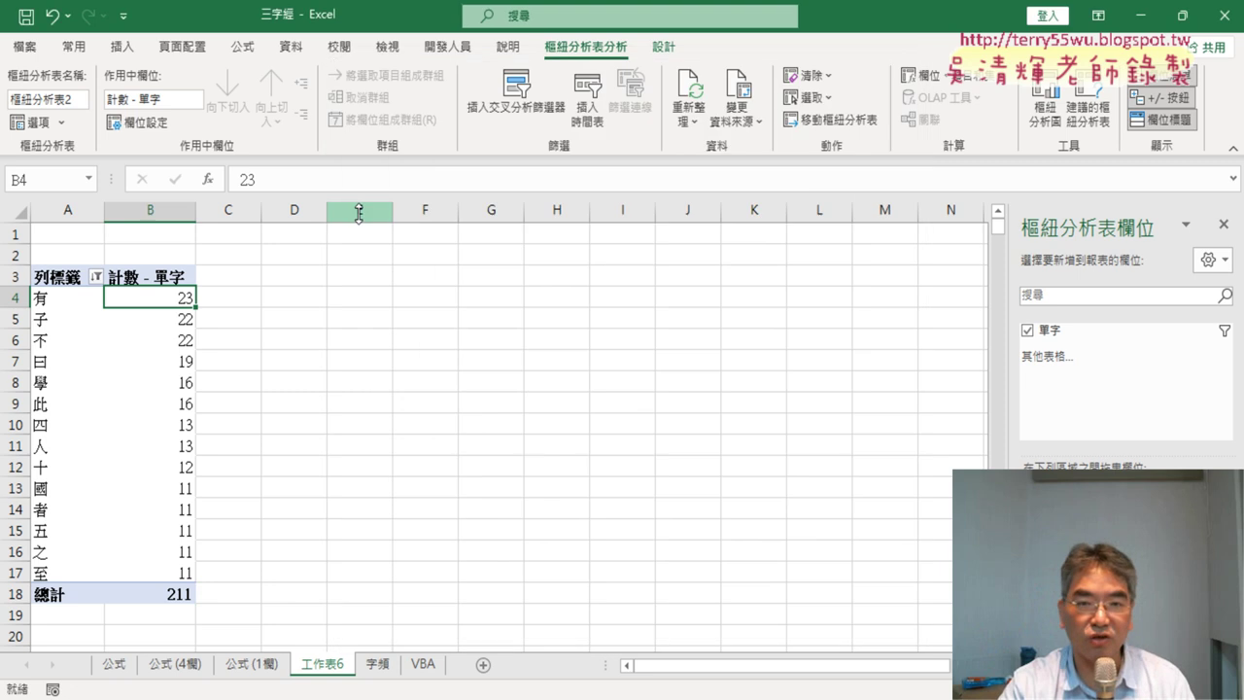
pyautogui.click(122, 49)
pyautogui.click(391, 76)
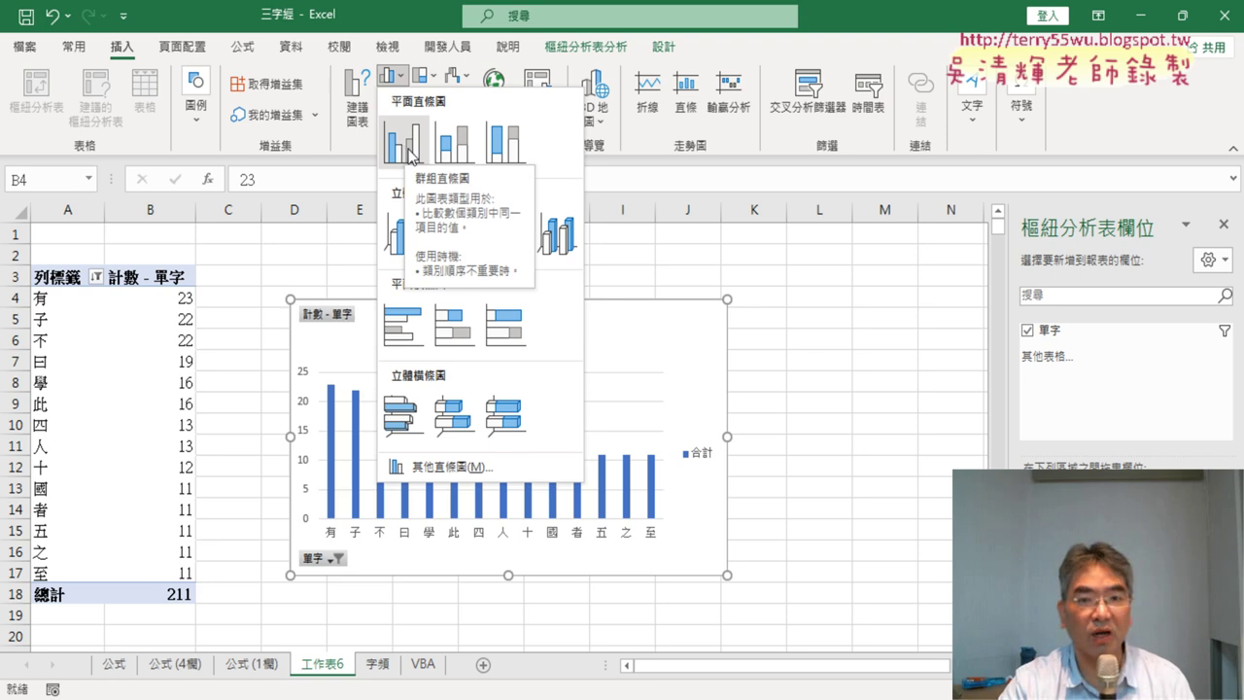
pyautogui.click(406, 146)
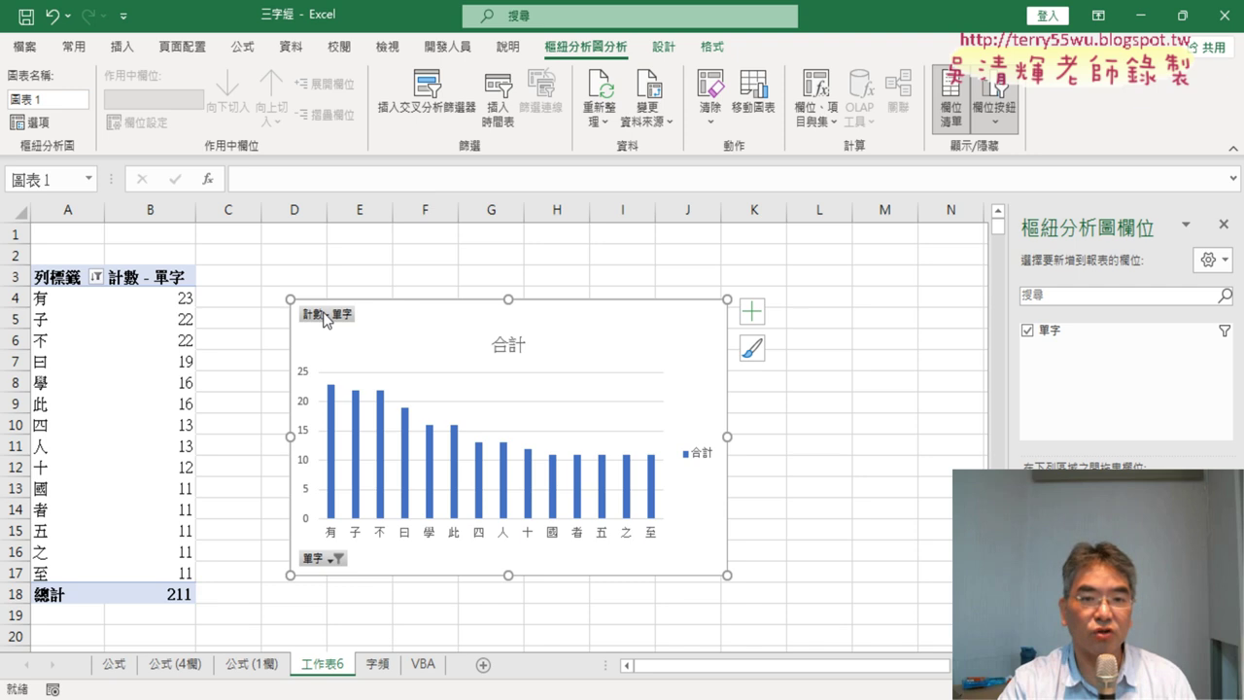
# Step: Enlarge the pivot chart to span from column D toward column M, down to about row 20
pyautogui.moveTo(288, 298); pyautogui.dragTo(262, 243)
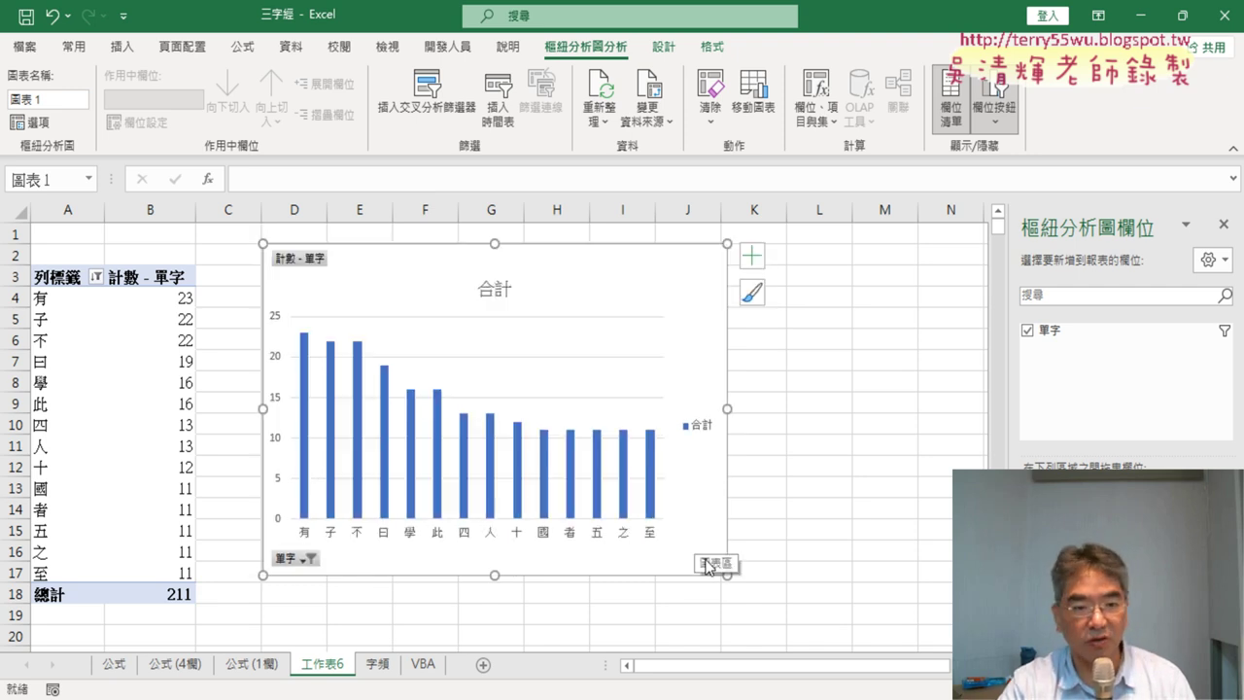
pyautogui.moveTo(727, 575); pyautogui.dragTo(913, 619)
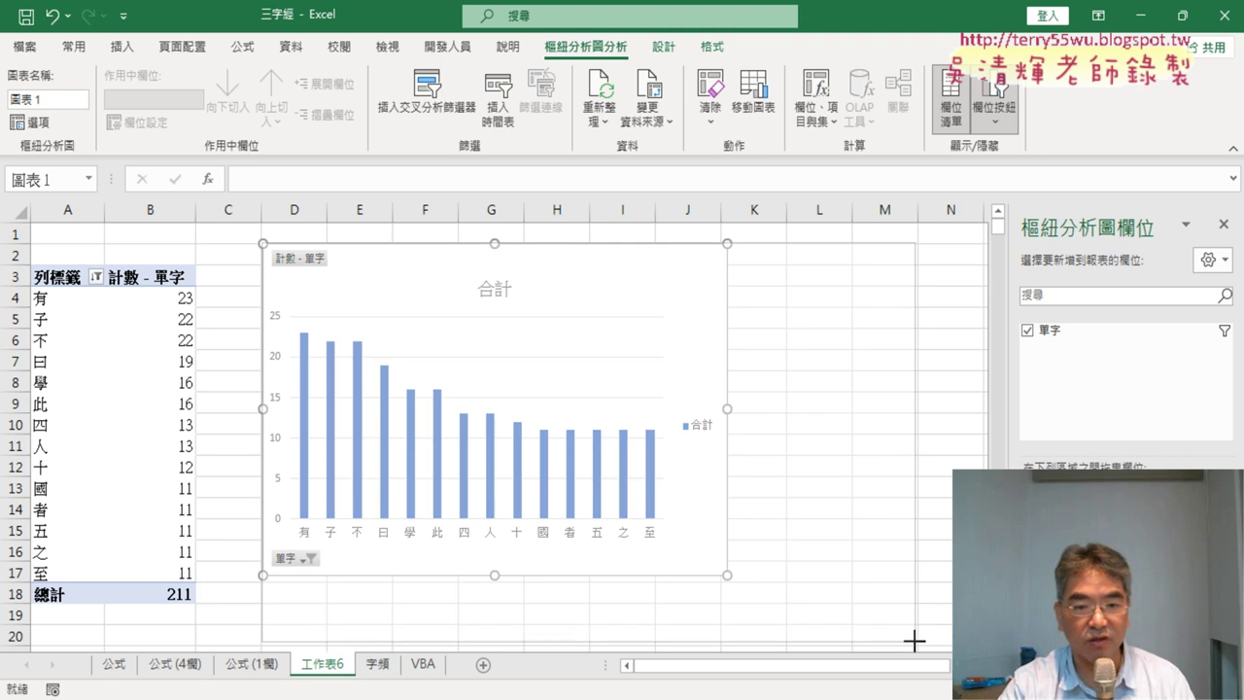
pyautogui.moveTo(913, 619); pyautogui.dragTo(913, 640)
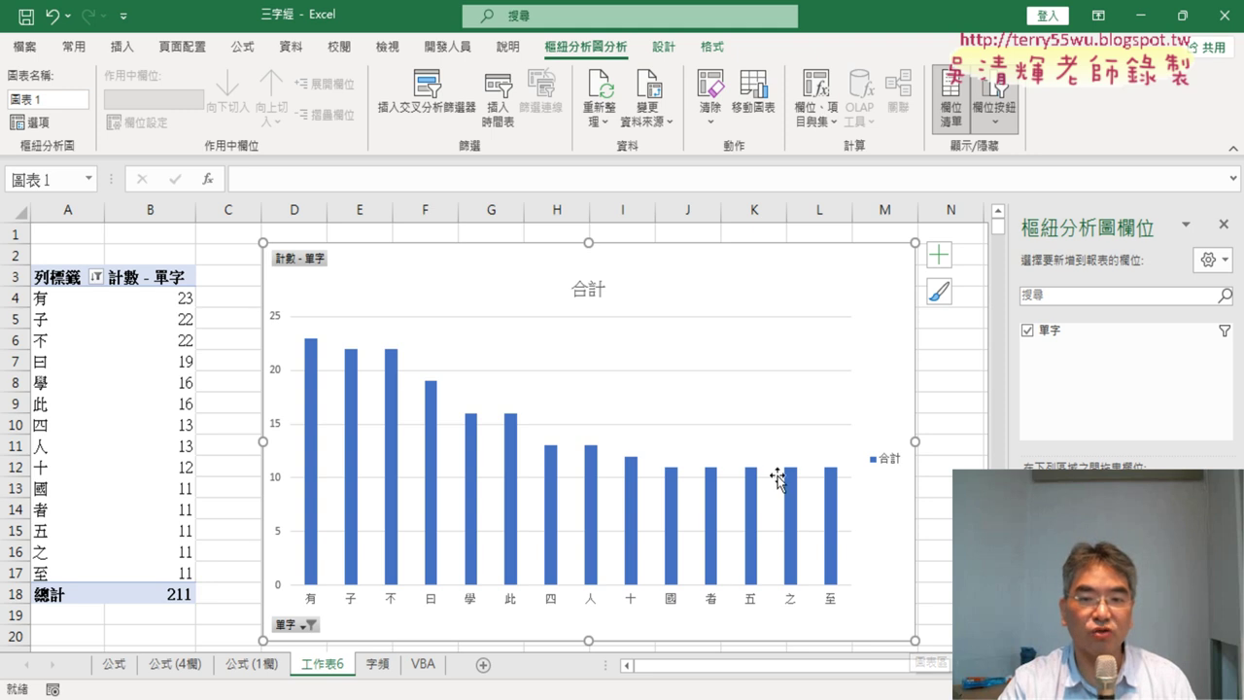
# Step: Replace the chart title 合計 with 三字經字頻前十名 and reselect the new title
pyautogui.click(579, 289)
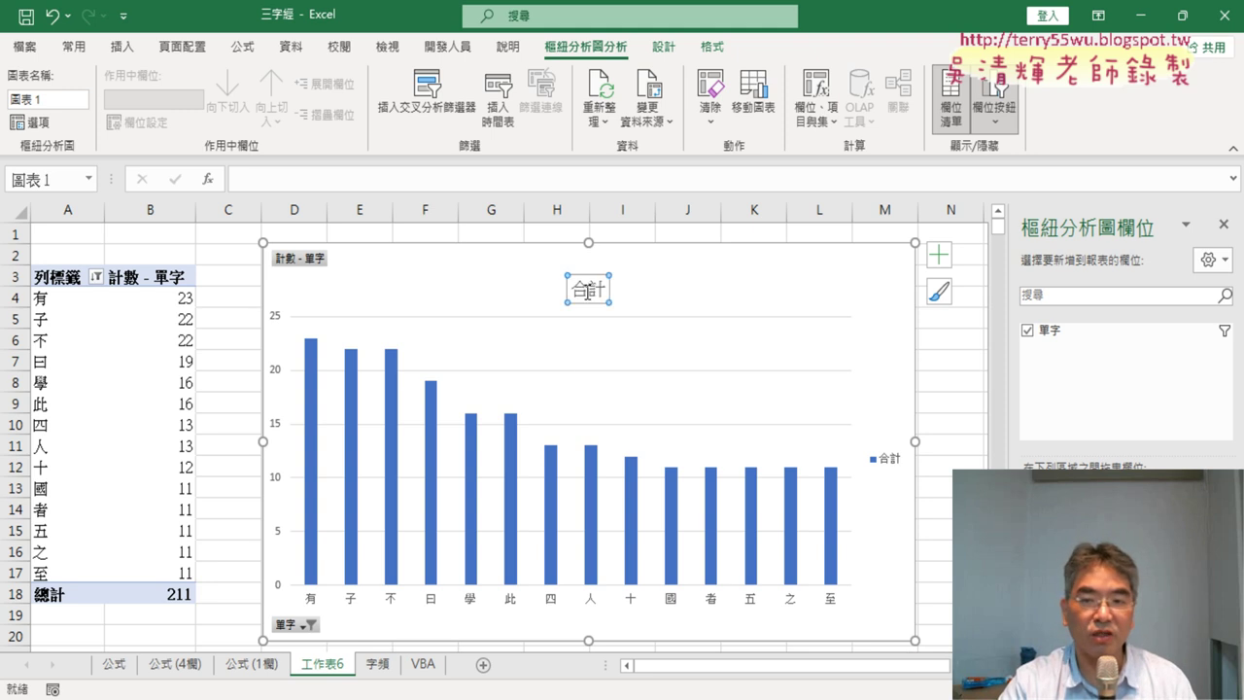
pyautogui.moveTo(575, 289); pyautogui.dragTo(608, 292)
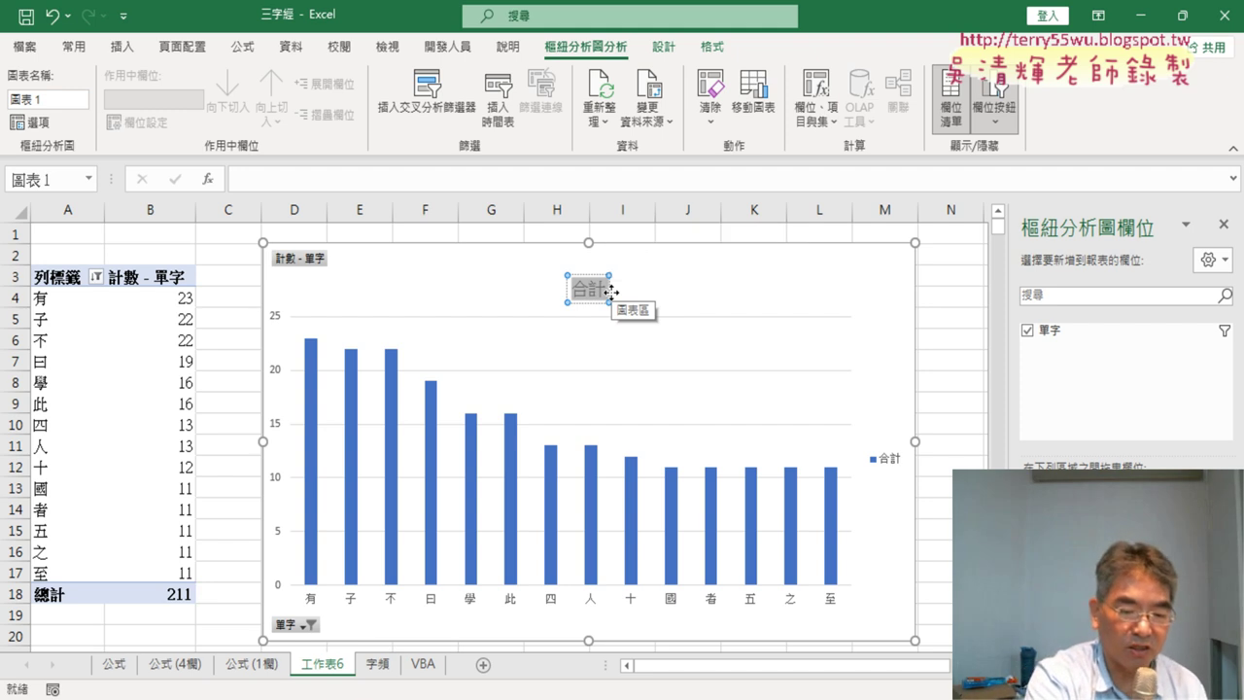
pyautogui.write('三字經字頻前十名')
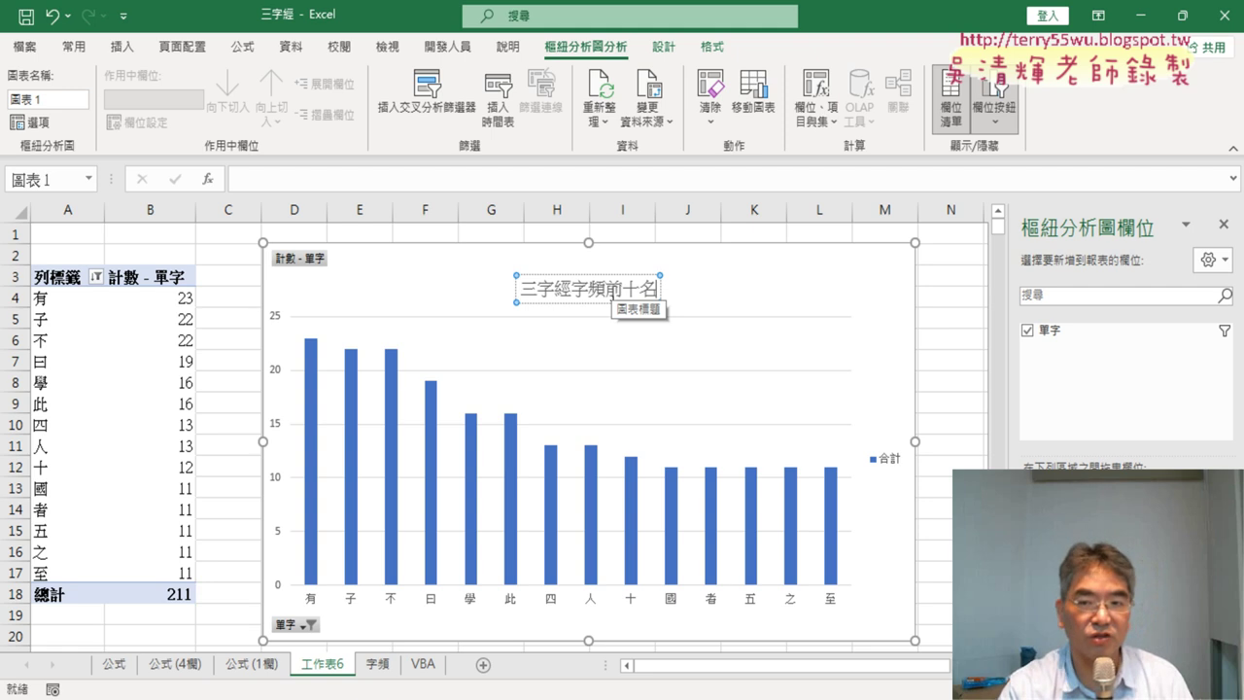
pyautogui.click(567, 278)
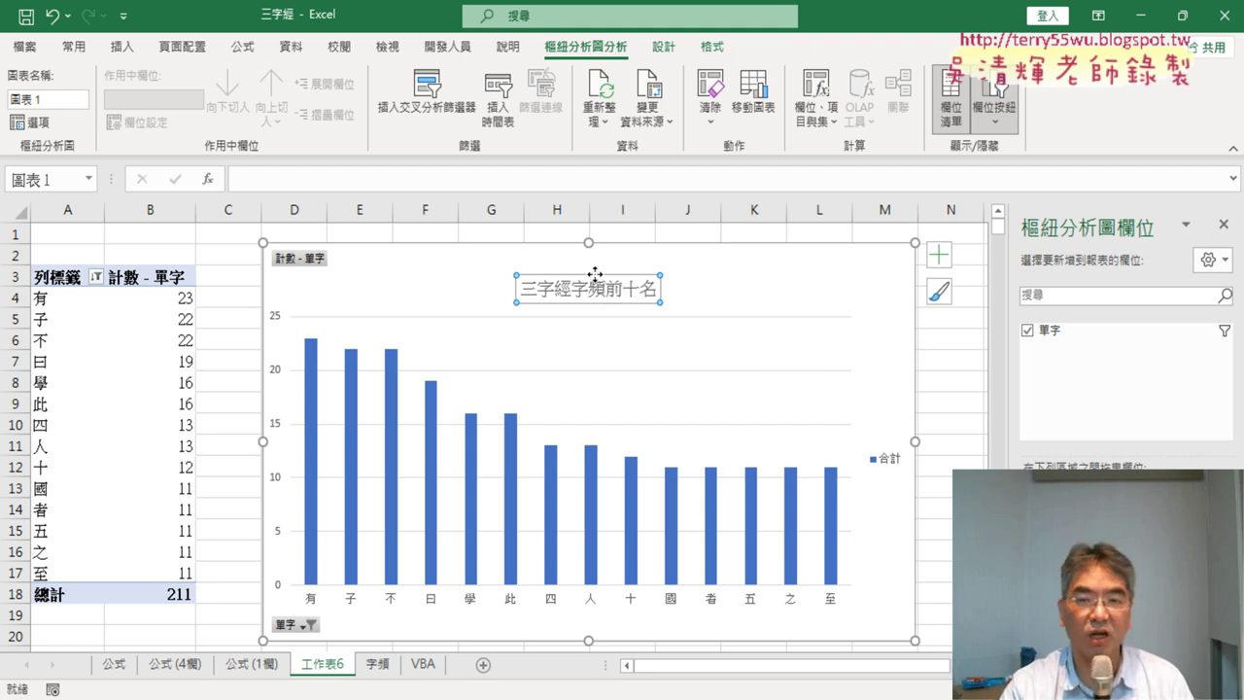
pyautogui.click(726, 292)
pyautogui.click(586, 286)
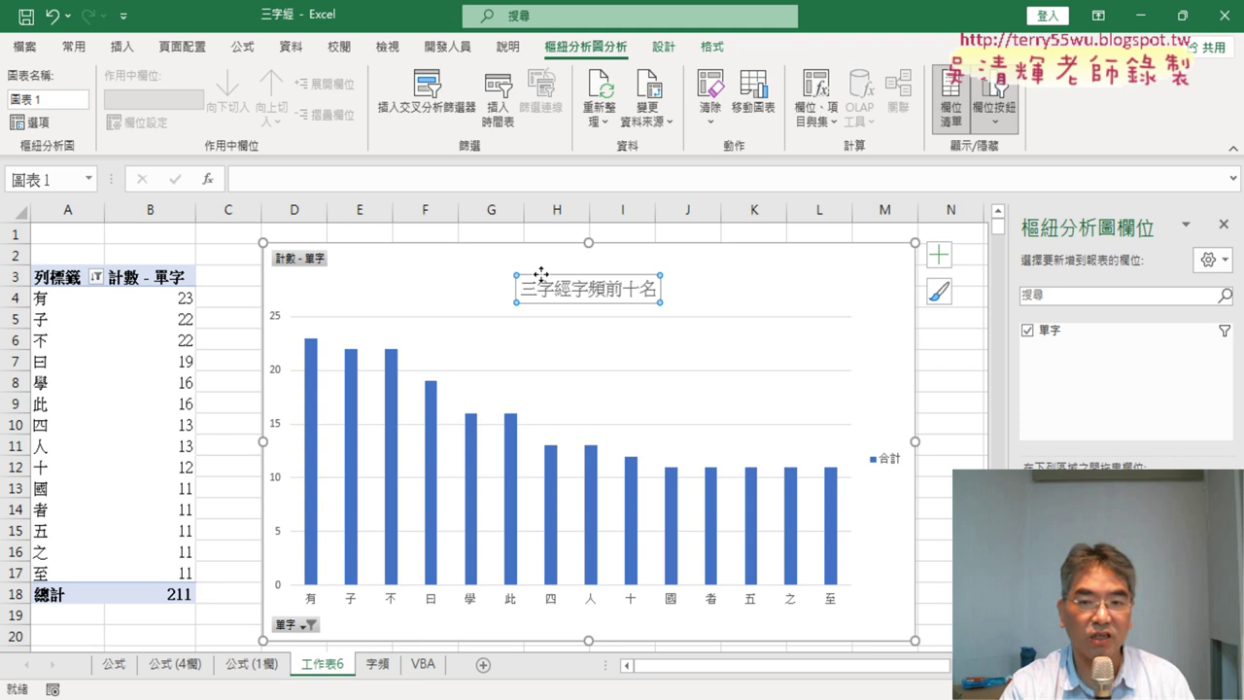
# Step: Make the chart title bold at size 18 and remove the chart's 合計 legend
pyautogui.click(84, 50)
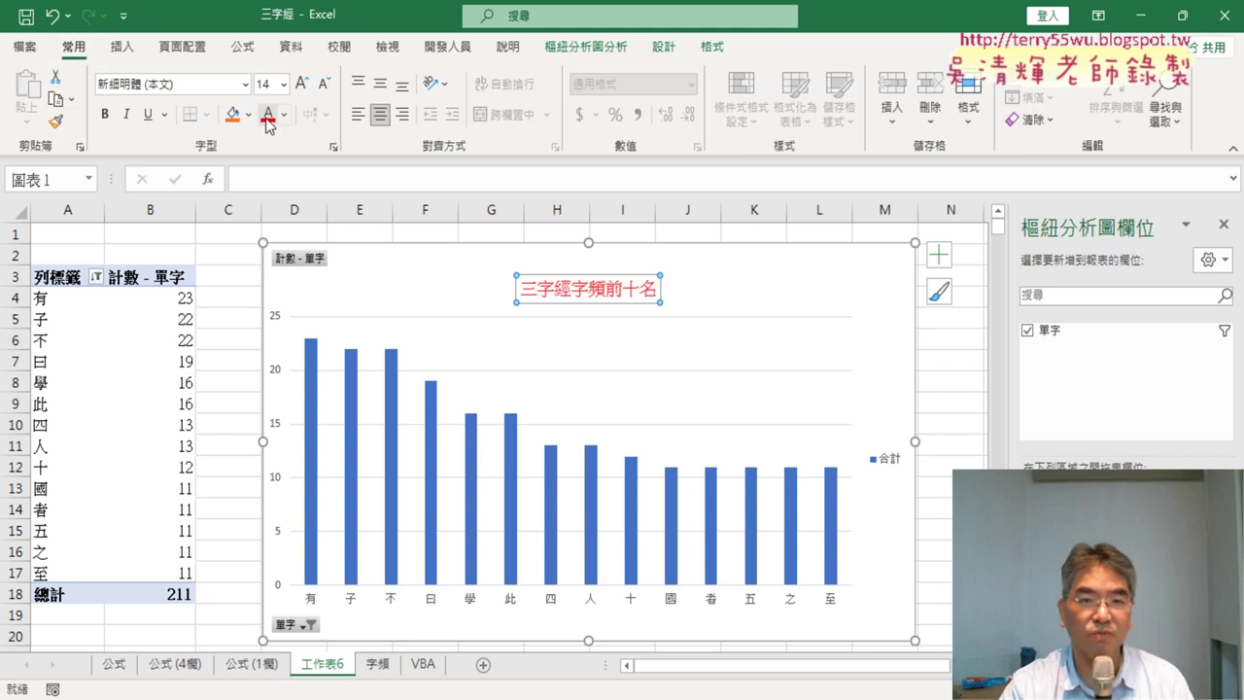
pyautogui.click(104, 114)
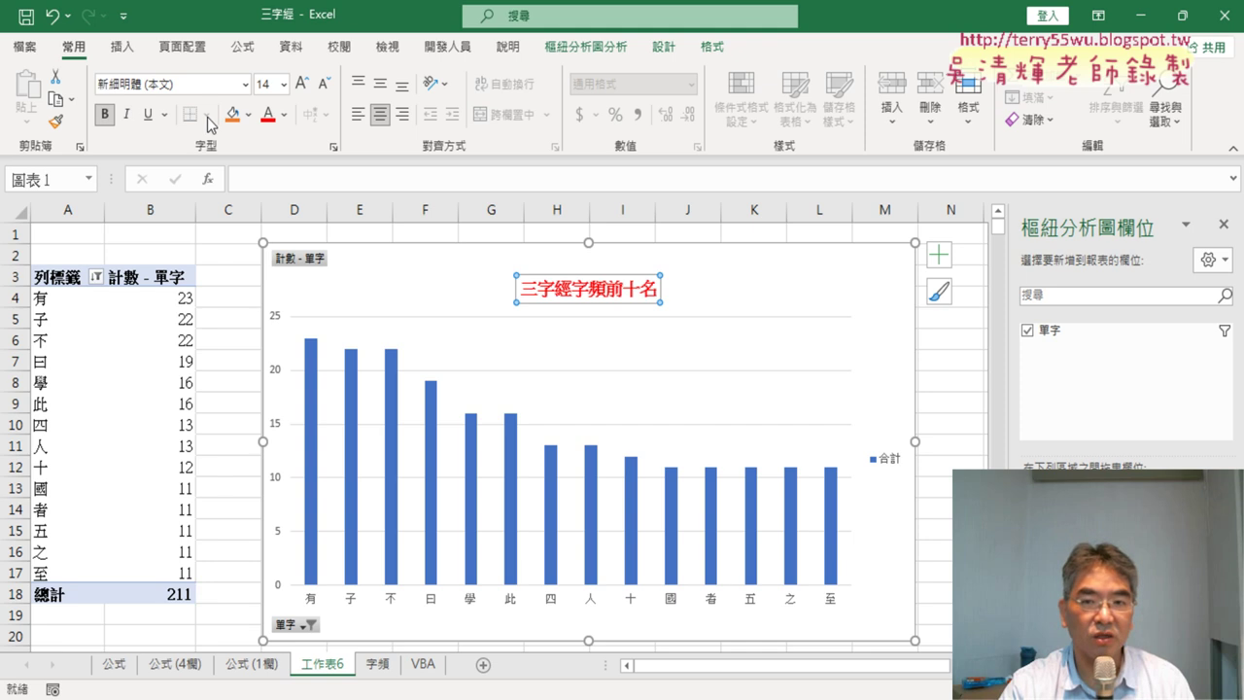
pyautogui.click(283, 85)
pyautogui.click(280, 283)
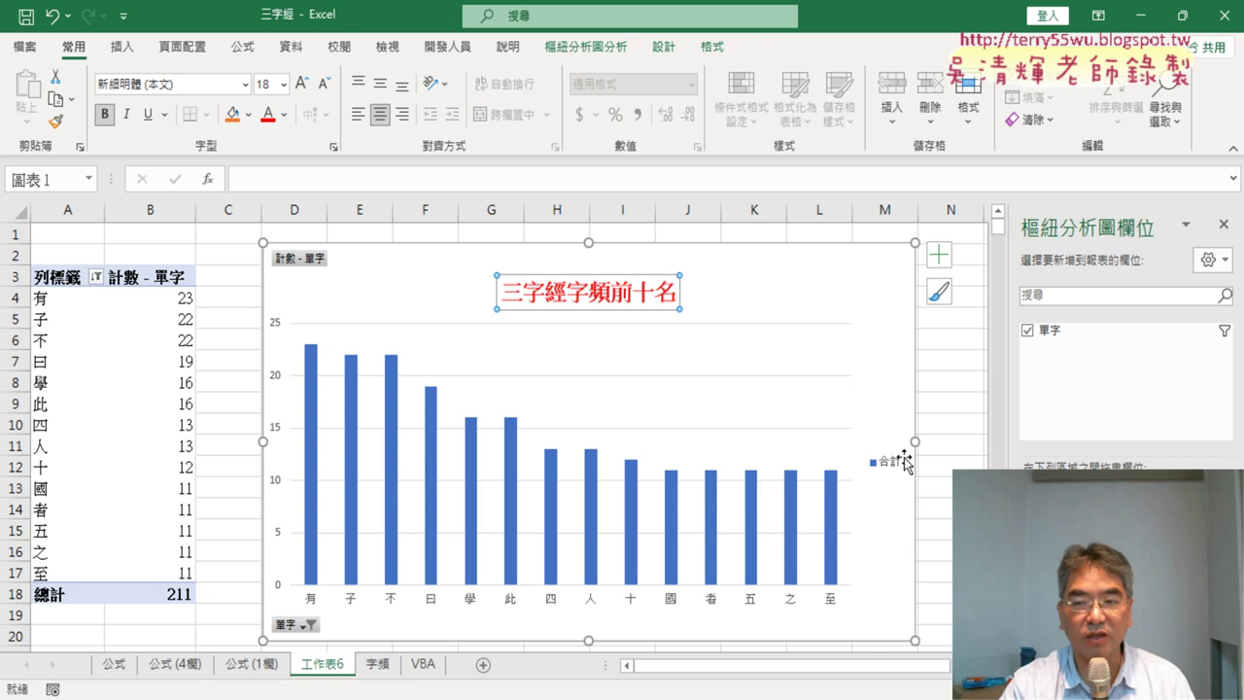
pyautogui.click(939, 256)
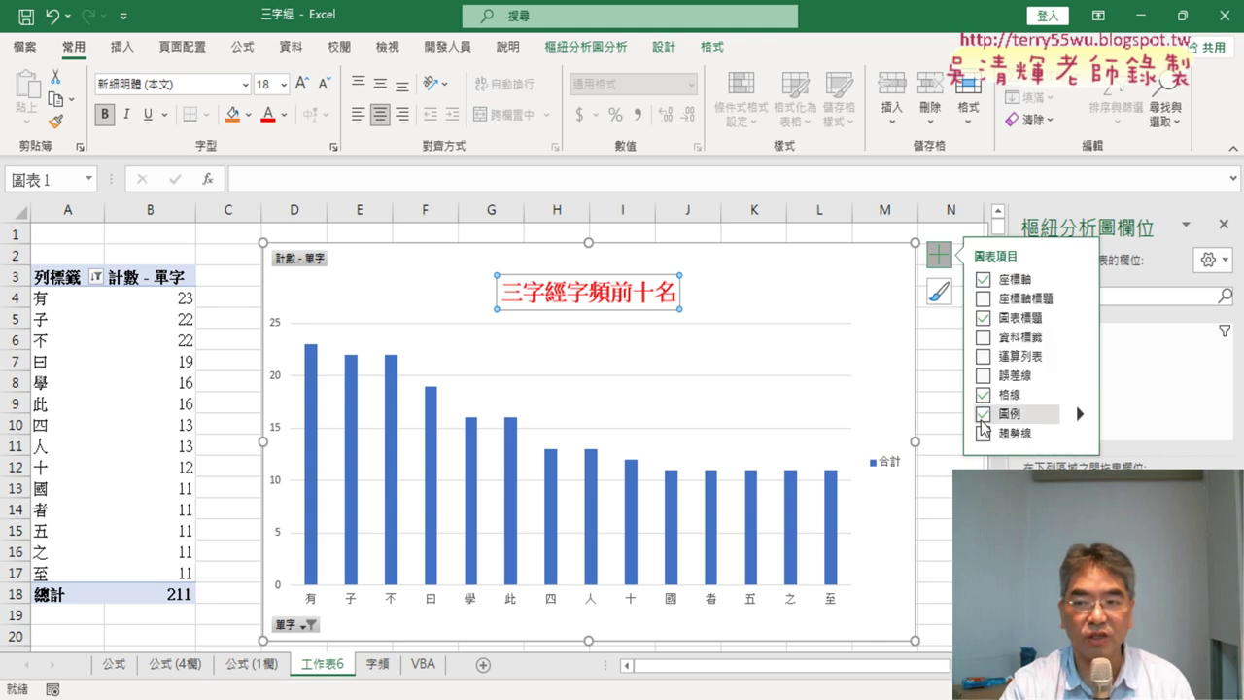
pyautogui.click(983, 415)
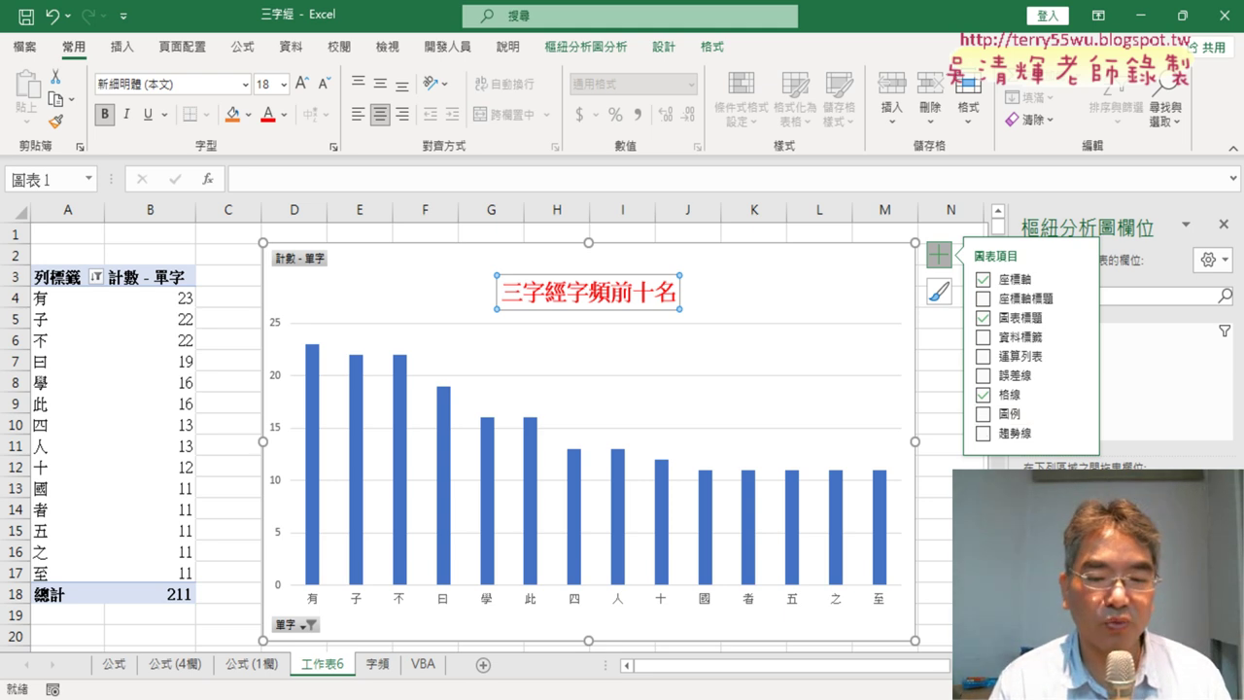
pyautogui.click(341, 671)
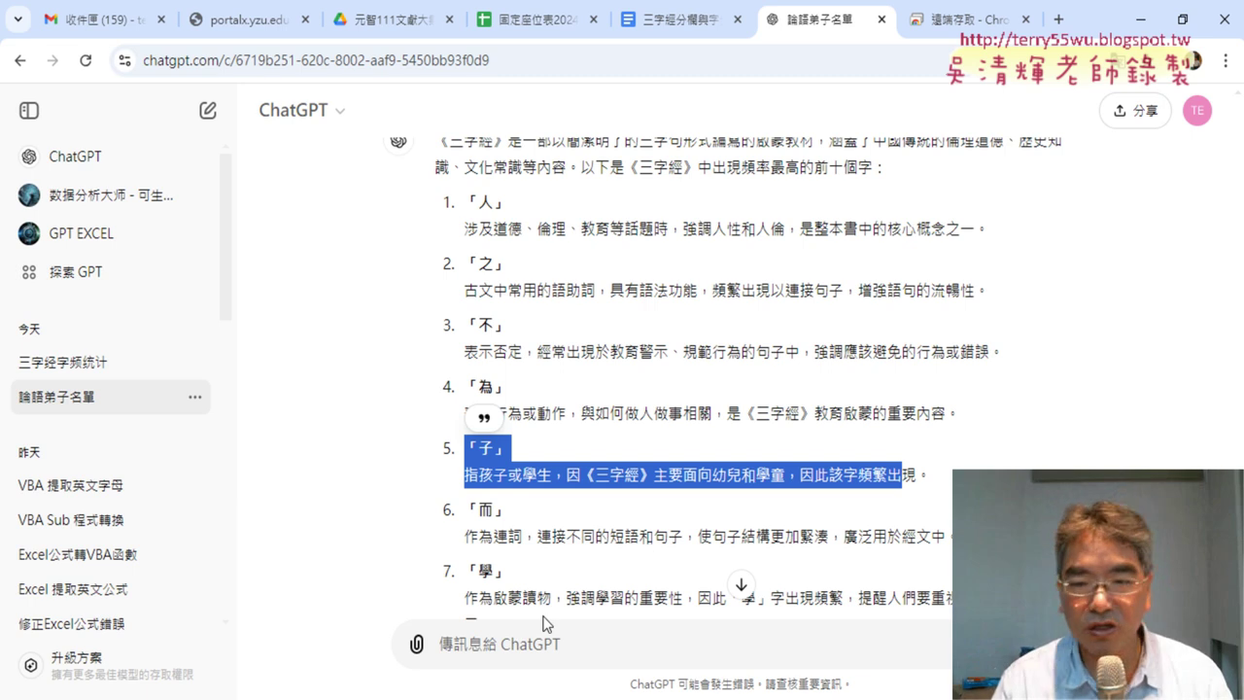
pyautogui.scroll(-1, 564, 604)
pyautogui.click(664, 502)
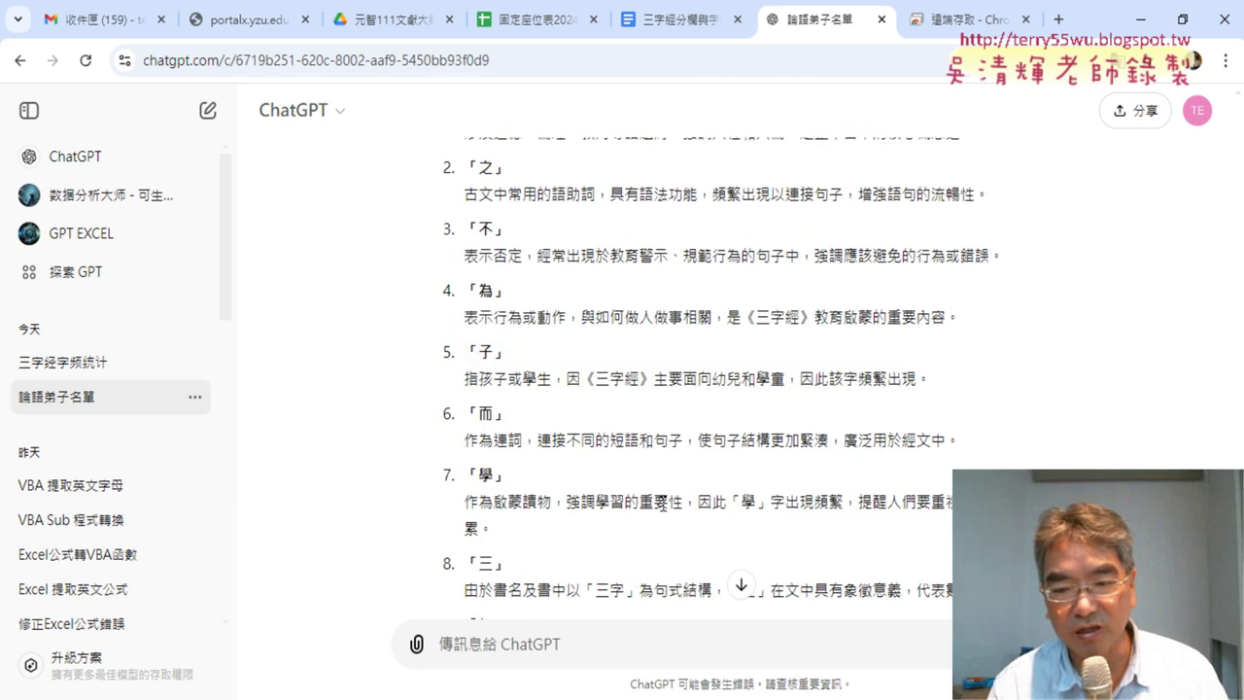
pyautogui.scroll(-2, 664, 502)
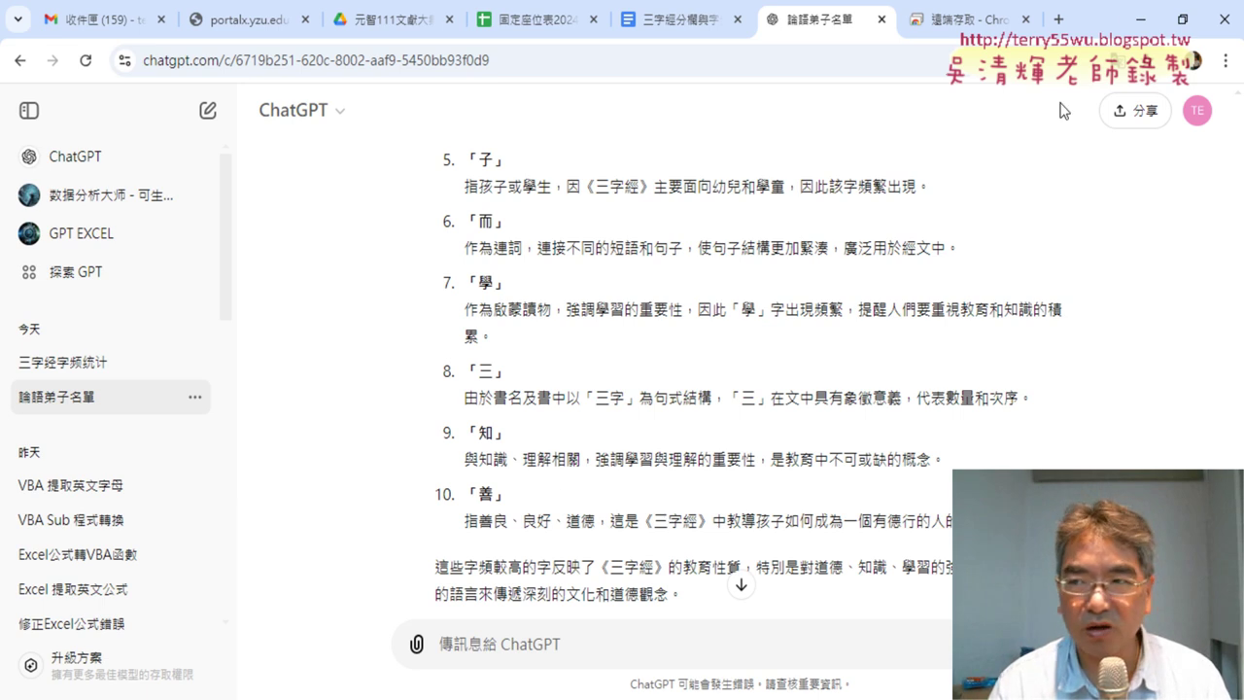
pyautogui.click(1139, 19)
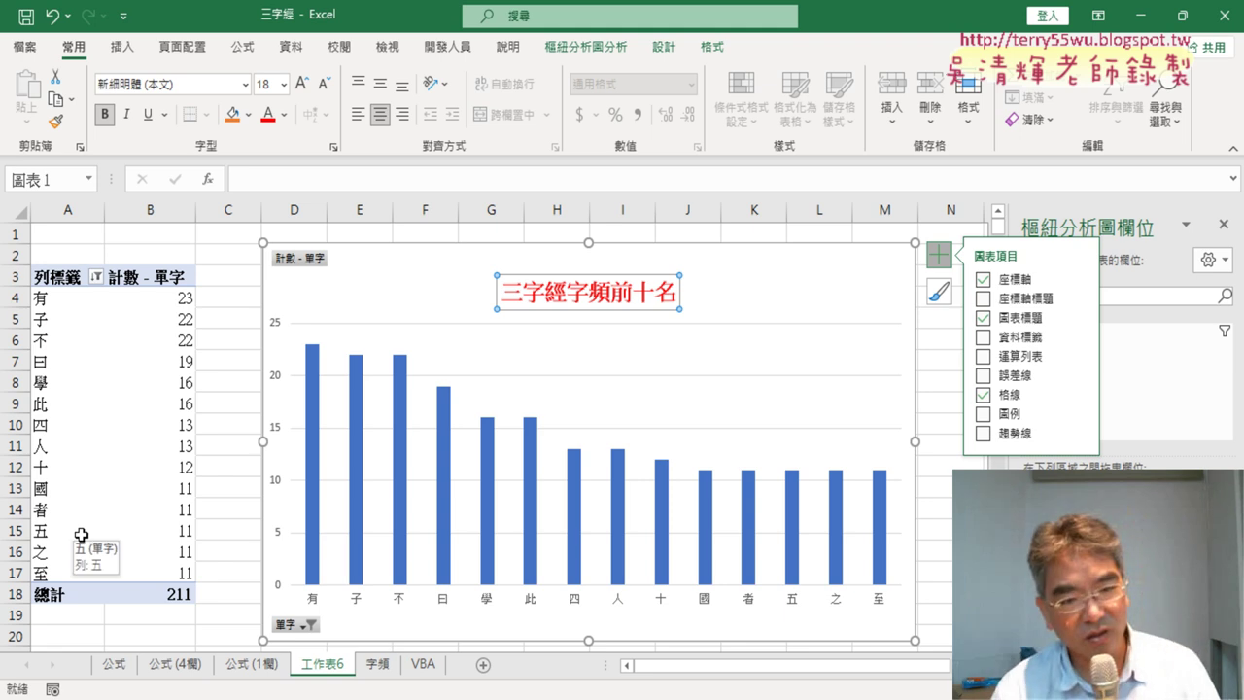
# Step: Switch to ChatGPT in Chrome and highlight 善, the tenth character in its top-ten list
pyautogui.hotkey('alt', 'Tab')
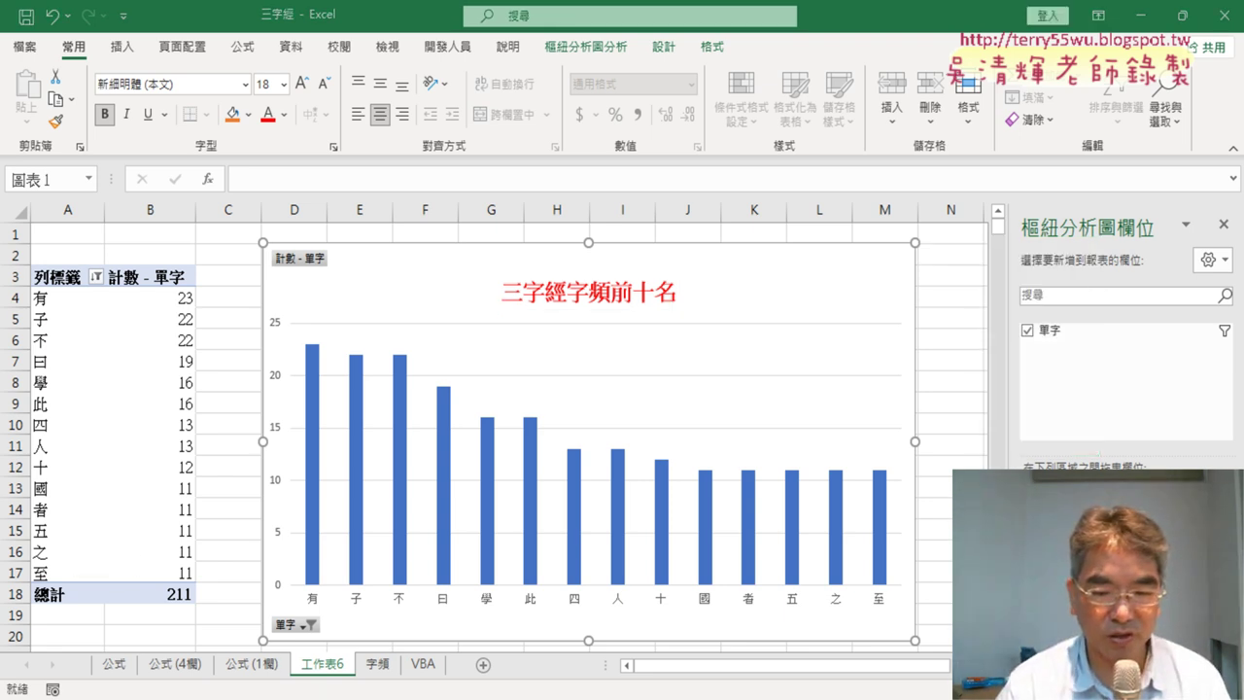
pyautogui.moveTo(507, 497); pyautogui.dragTo(466, 499)
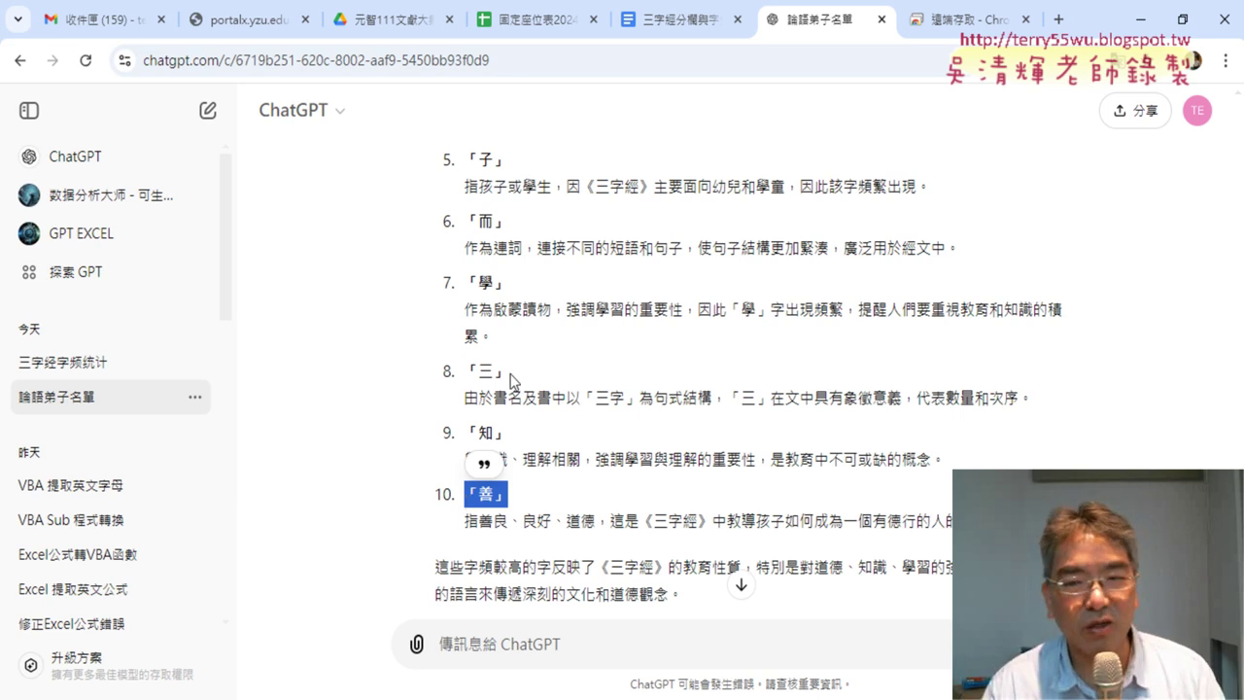
pyautogui.moveTo(507, 373); pyautogui.dragTo(470, 385)
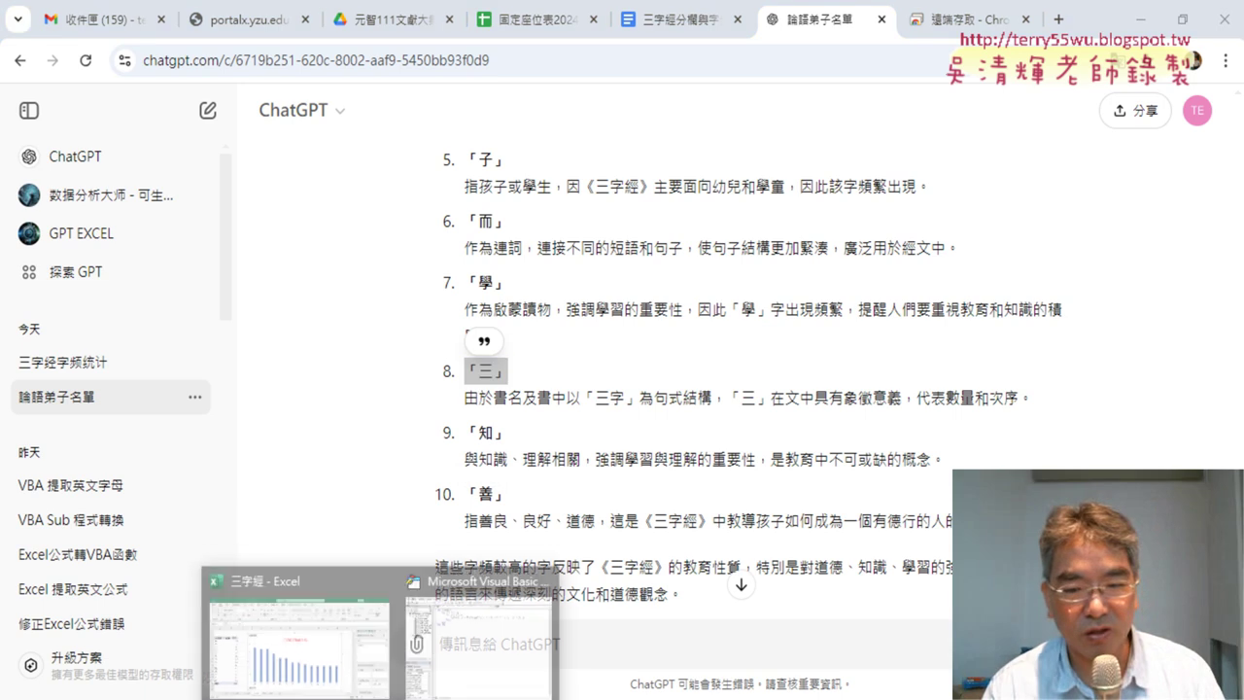
pyautogui.click(313, 670)
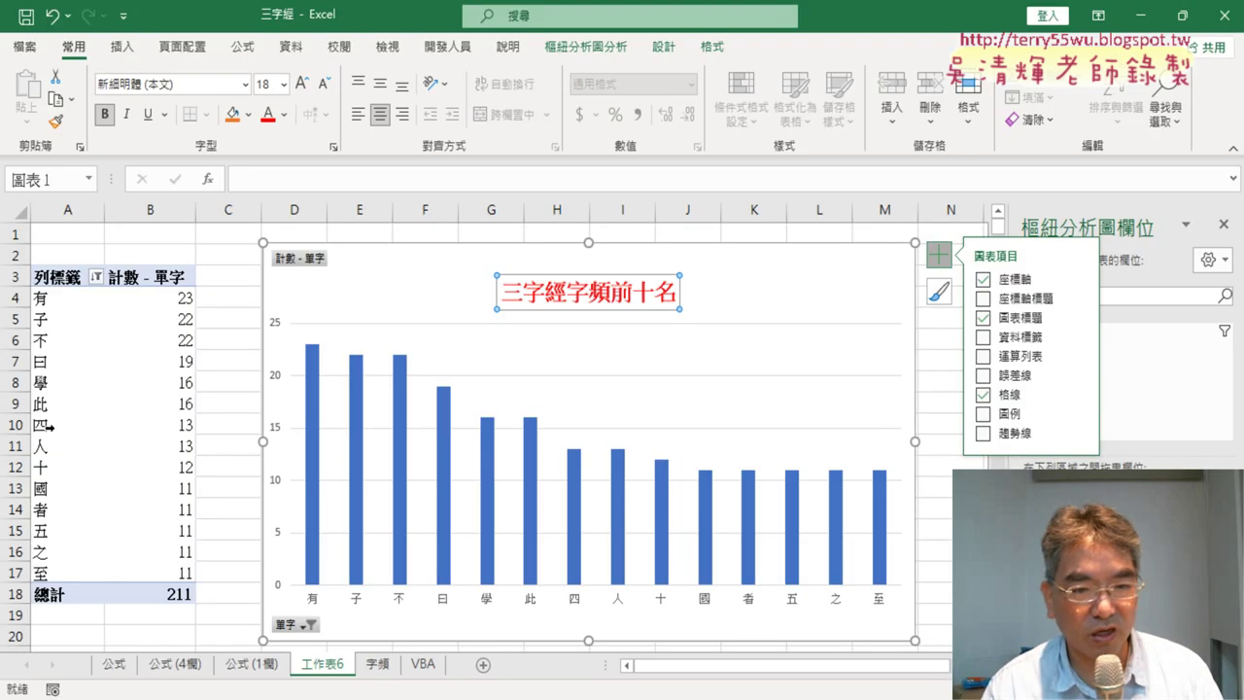
pyautogui.click(43, 530)
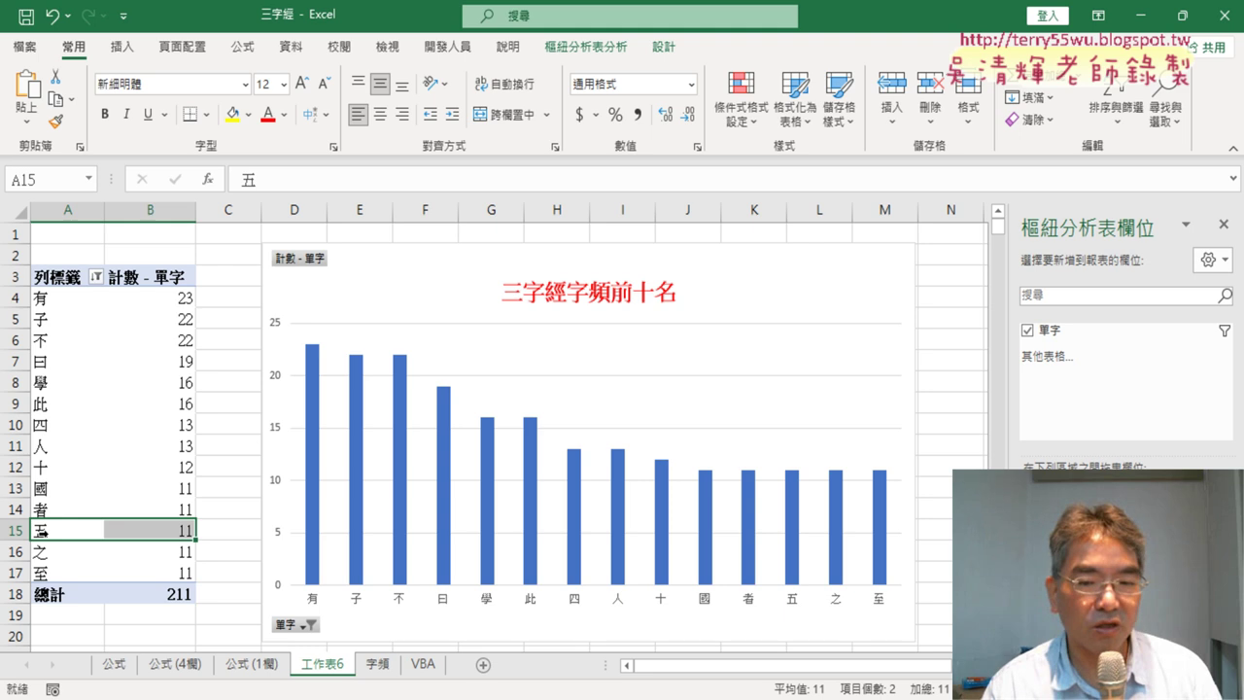
pyautogui.hotkey('alt', 'Tab')
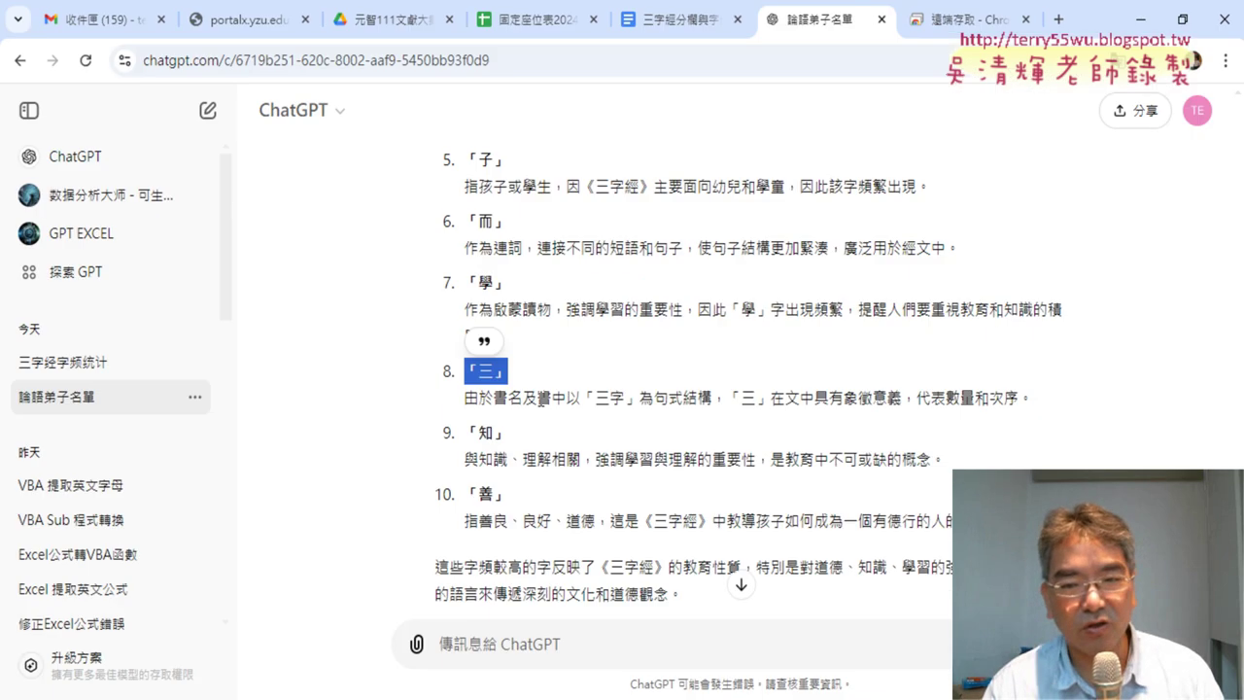
pyautogui.moveTo(478, 370); pyautogui.dragTo(494, 371)
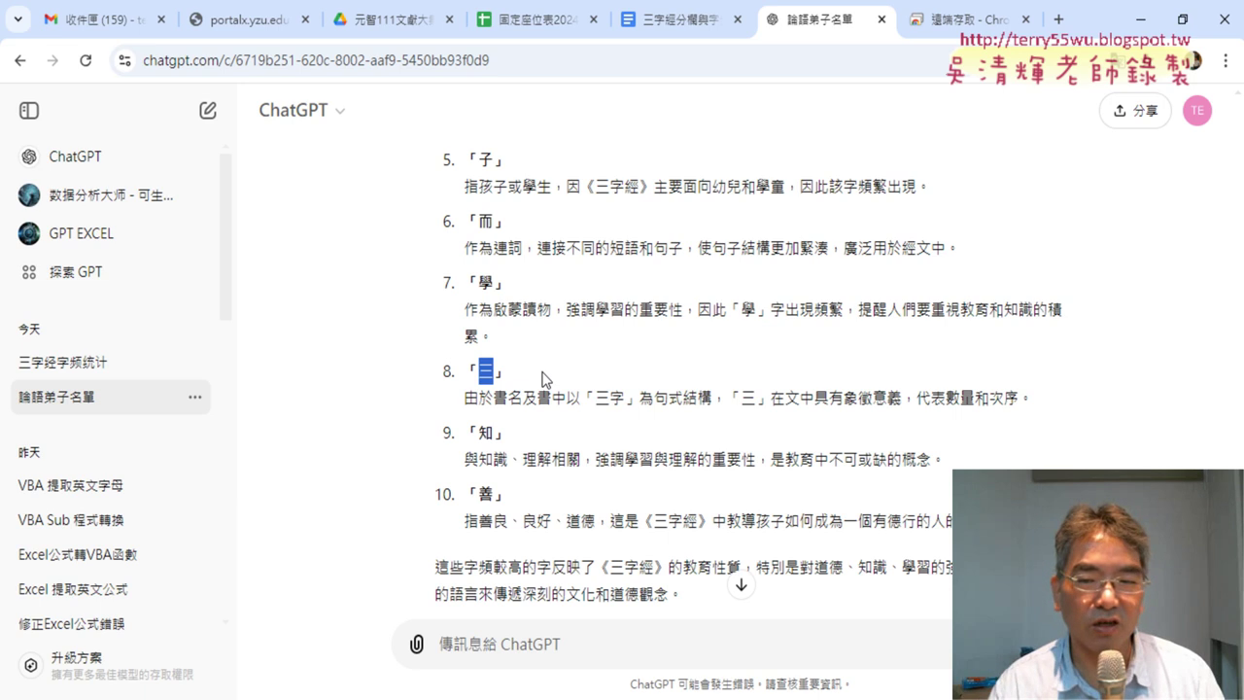
pyautogui.moveTo(493, 282); pyautogui.dragTo(480, 282)
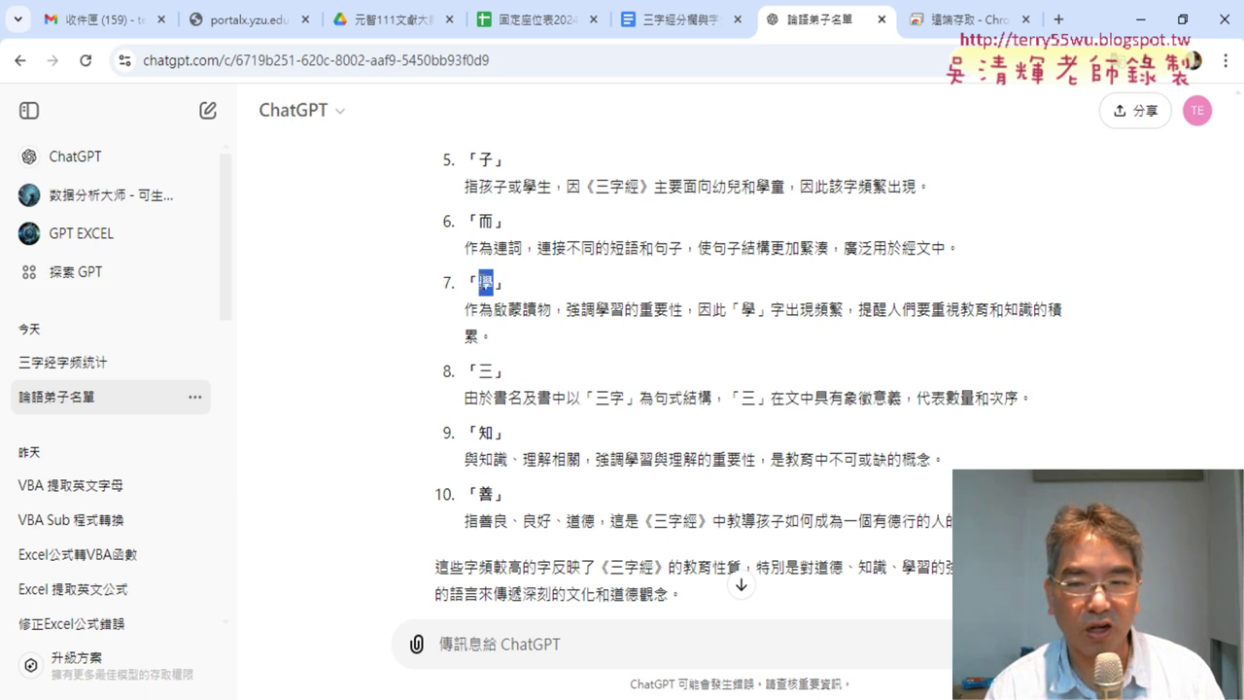
pyautogui.moveTo(493, 432); pyautogui.dragTo(480, 432)
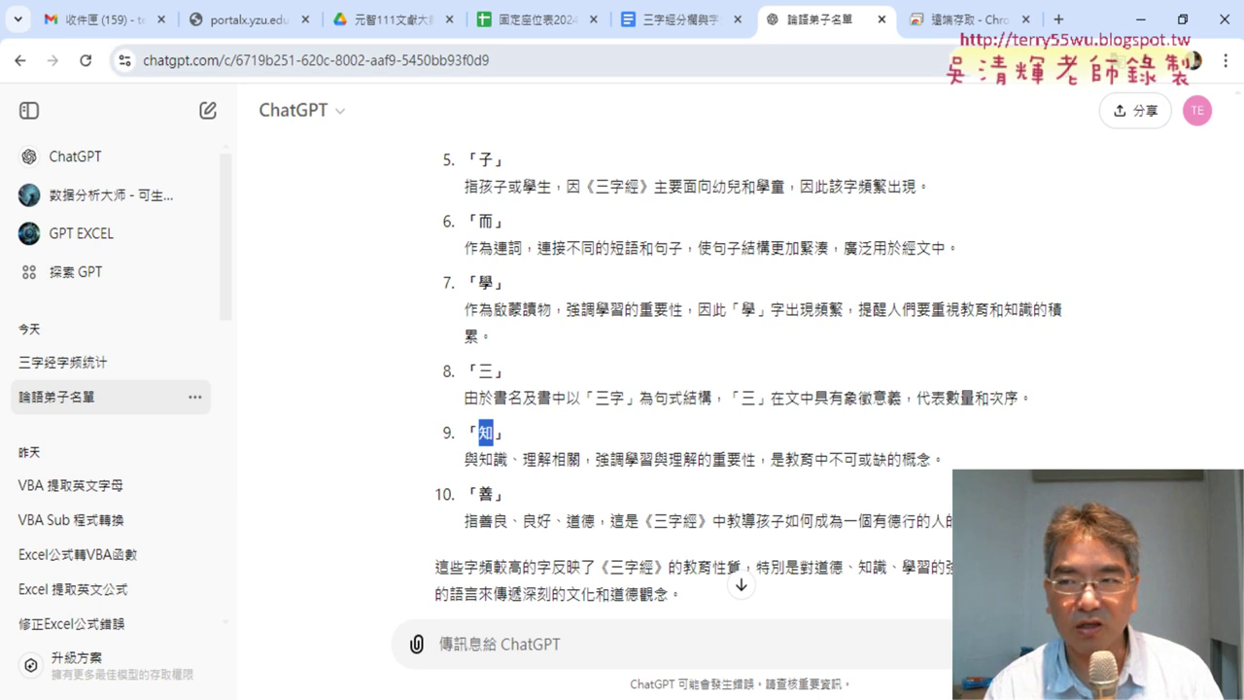
pyautogui.click(379, 694)
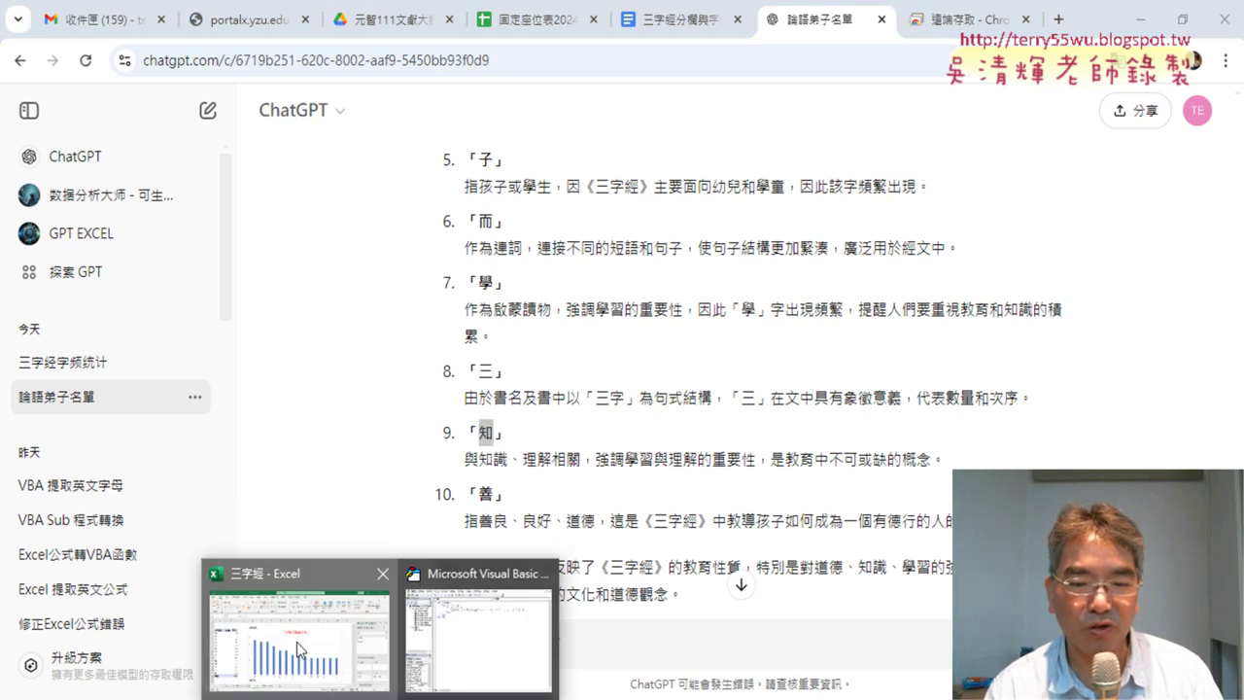
pyautogui.click(301, 647)
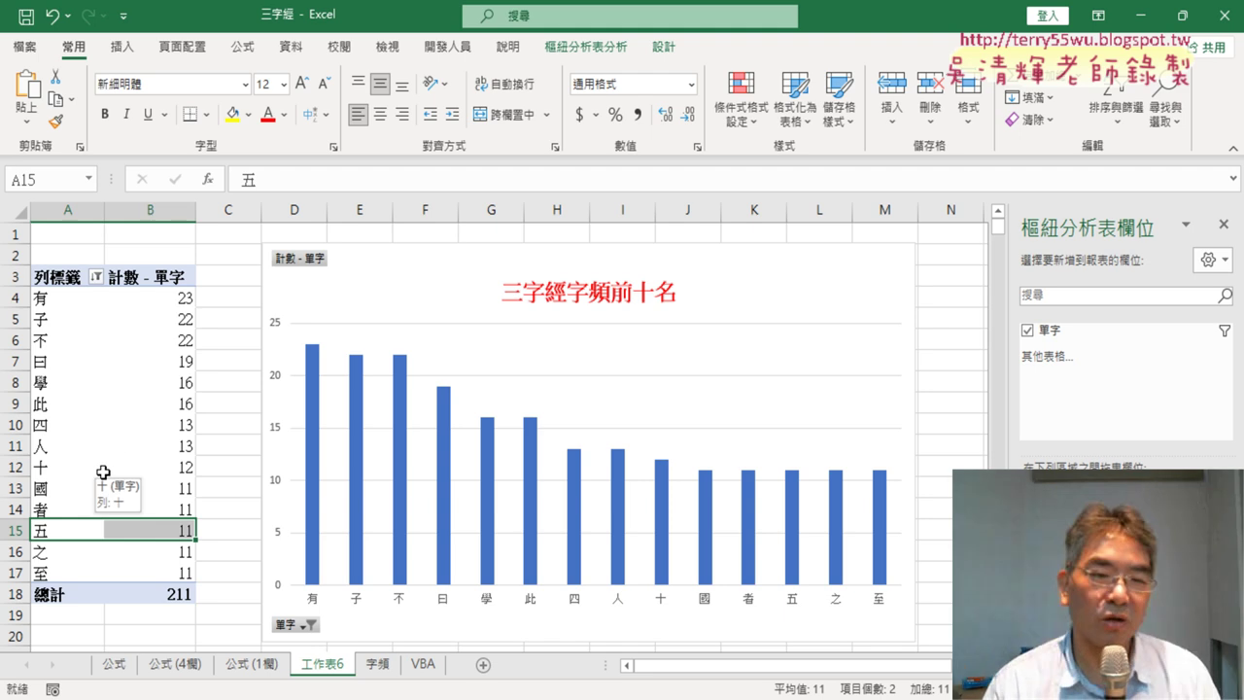
pyautogui.click(230, 528)
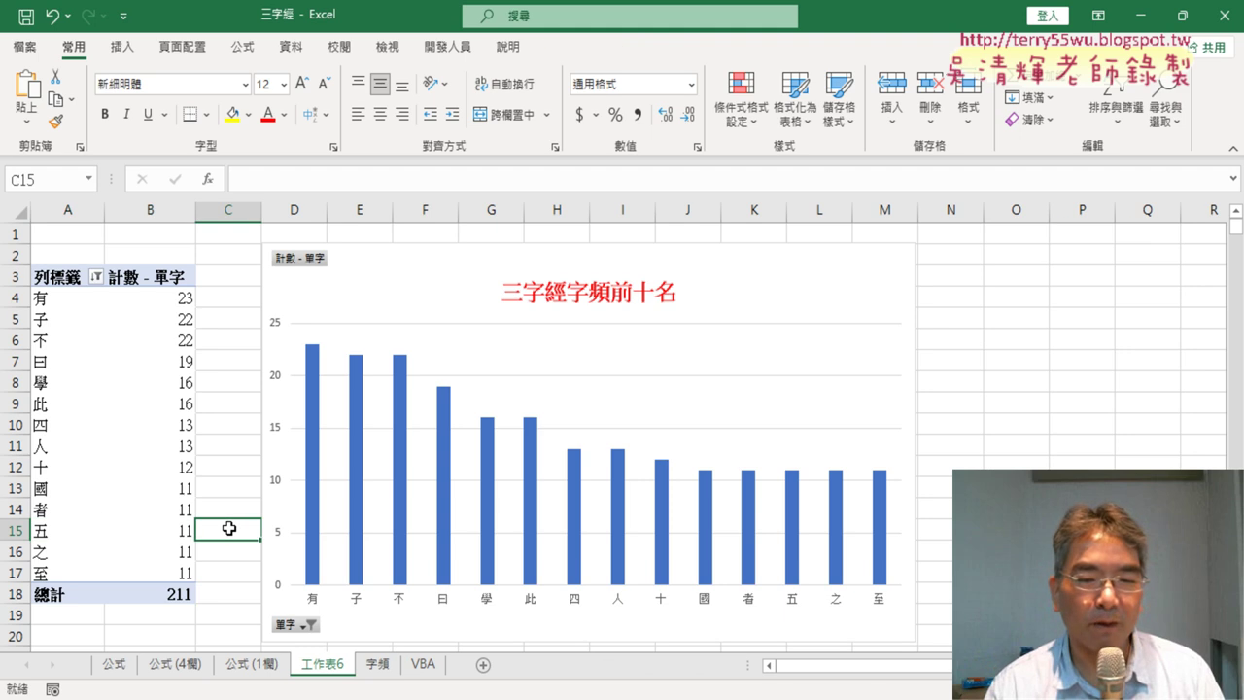
pyautogui.click(60, 527)
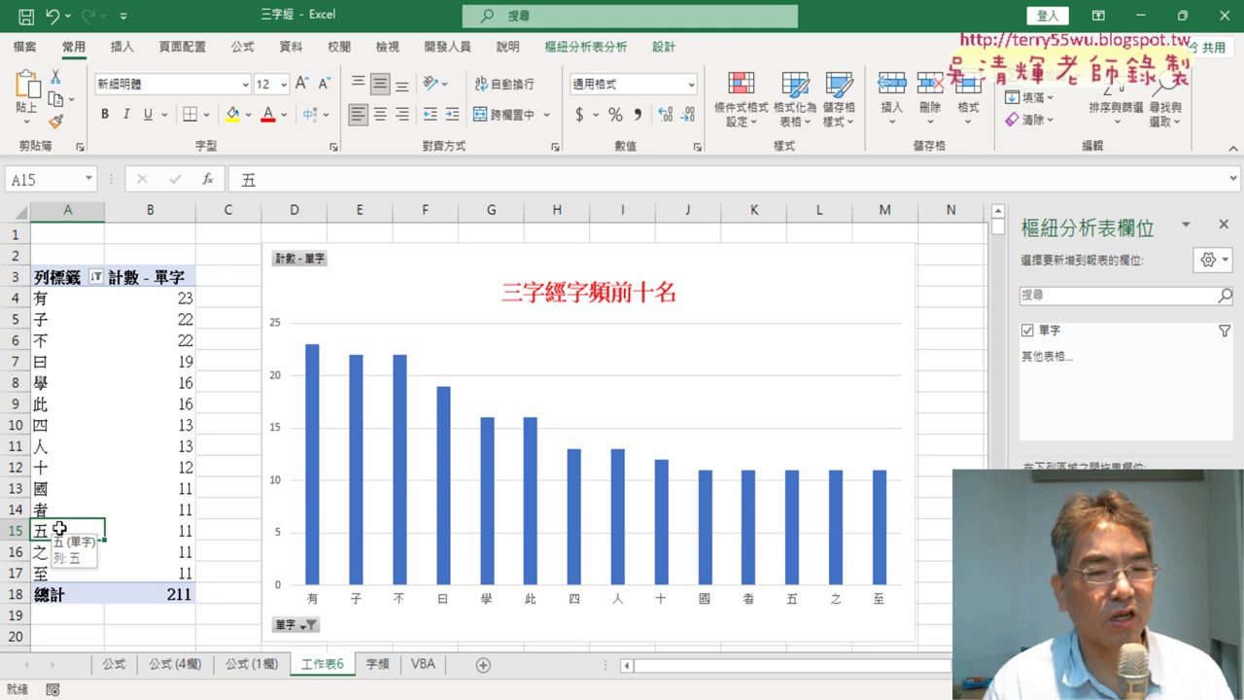
pyautogui.click(143, 529)
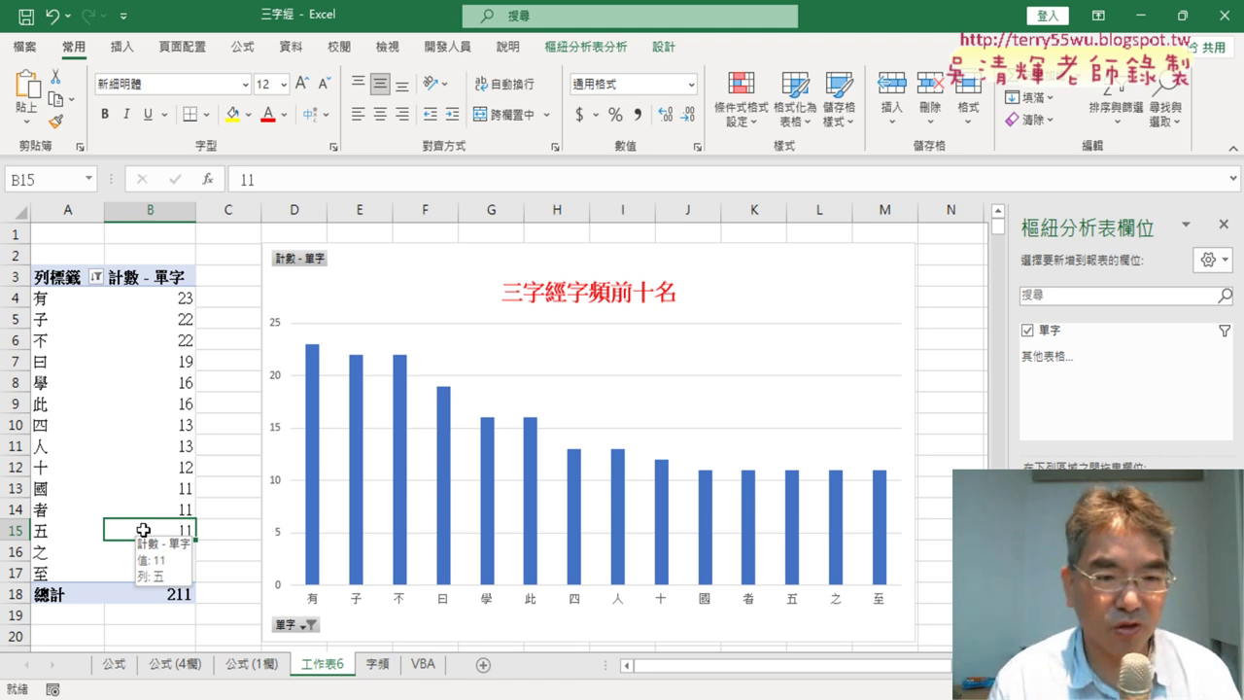
pyautogui.click(175, 428)
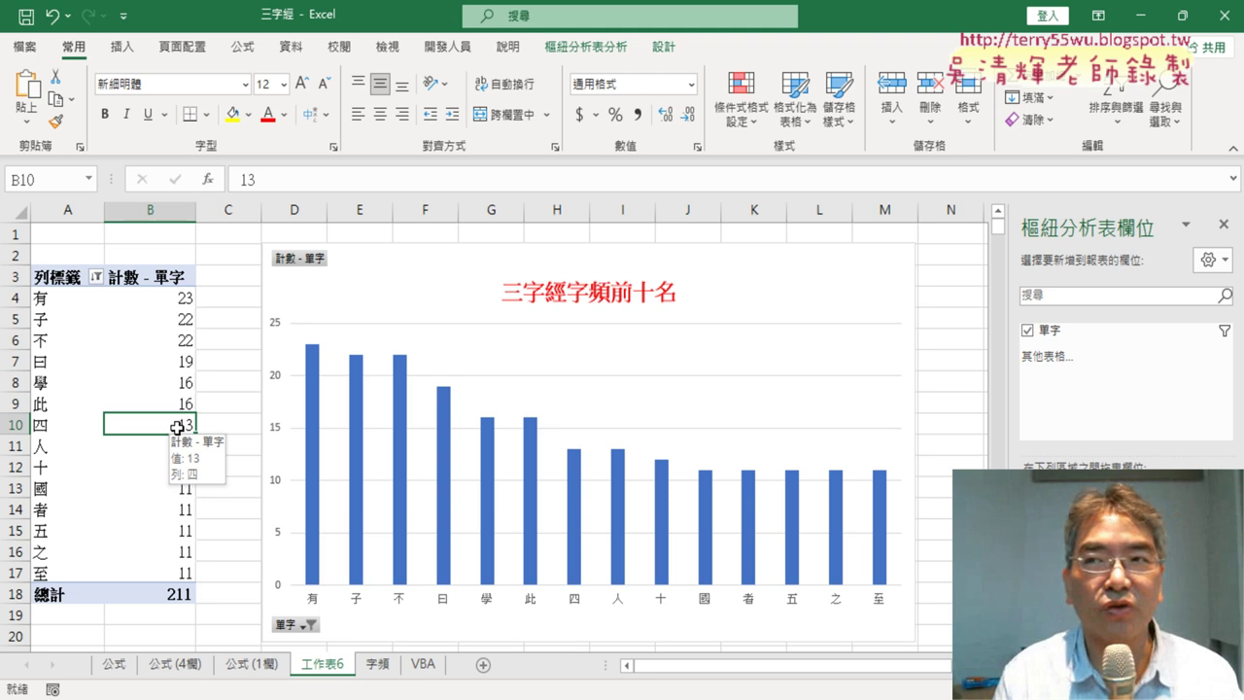
pyautogui.click(44, 427)
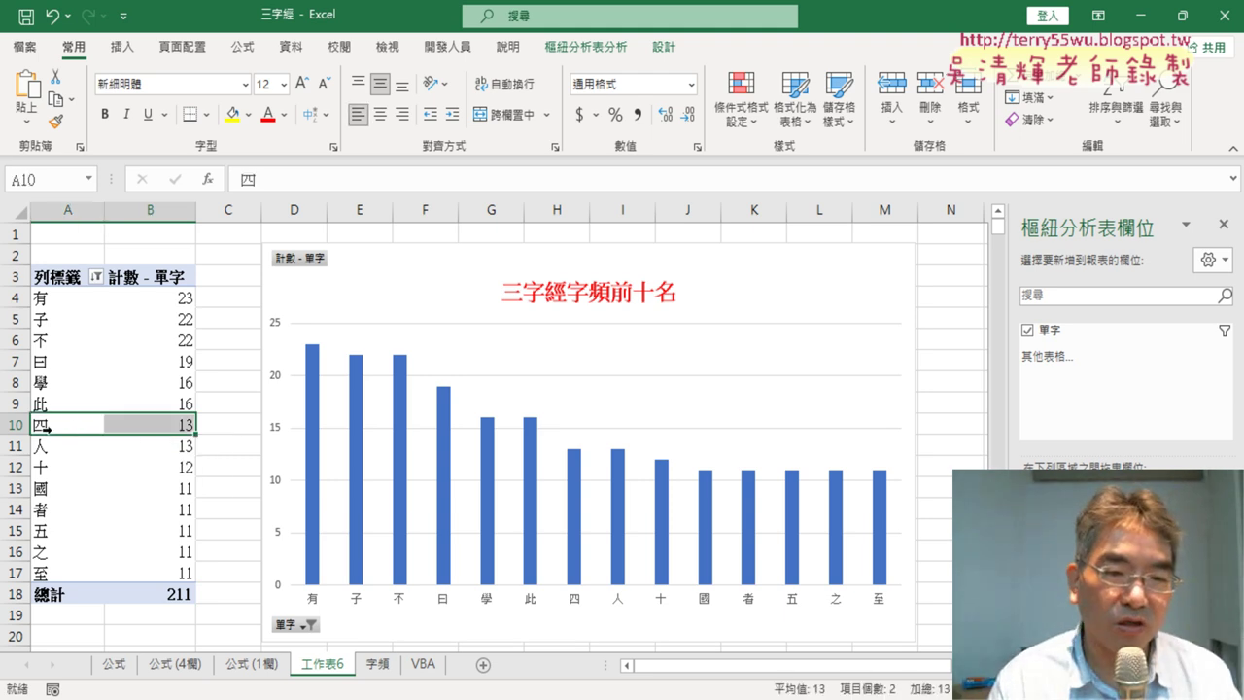
pyautogui.click(75, 425)
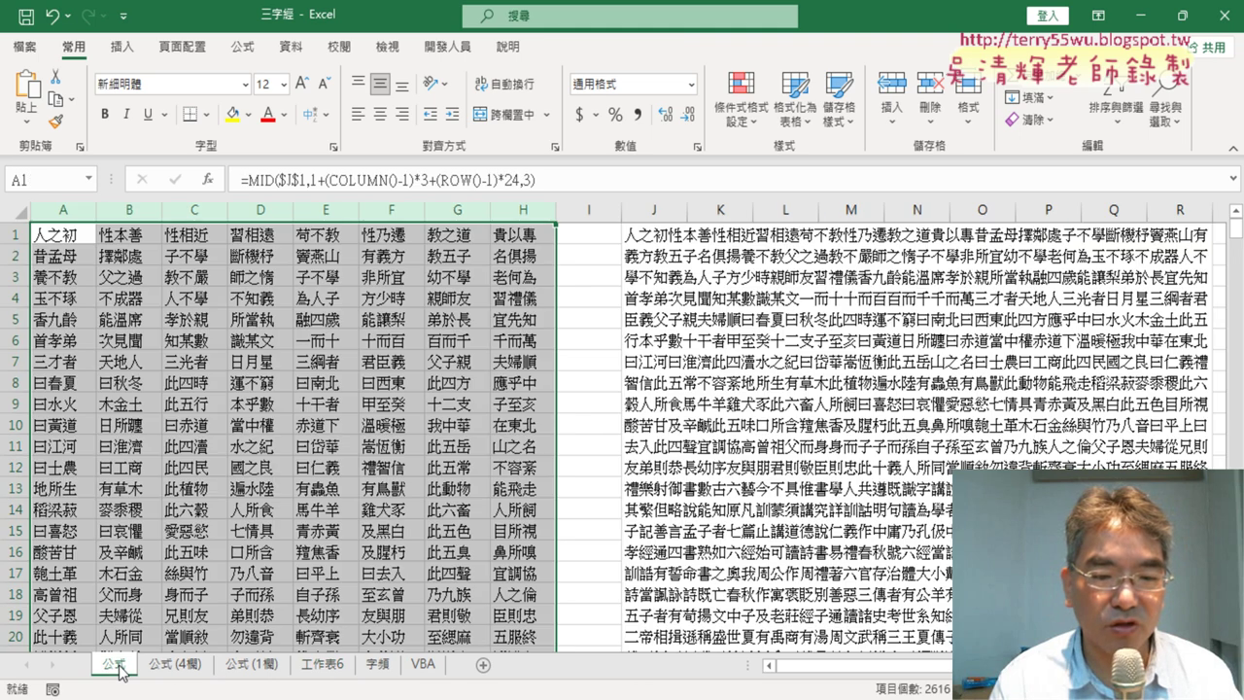
# Step: On the 公式 sheet, find all cells containing 四; the only match is the full text in J1
pyautogui.click(117, 664)
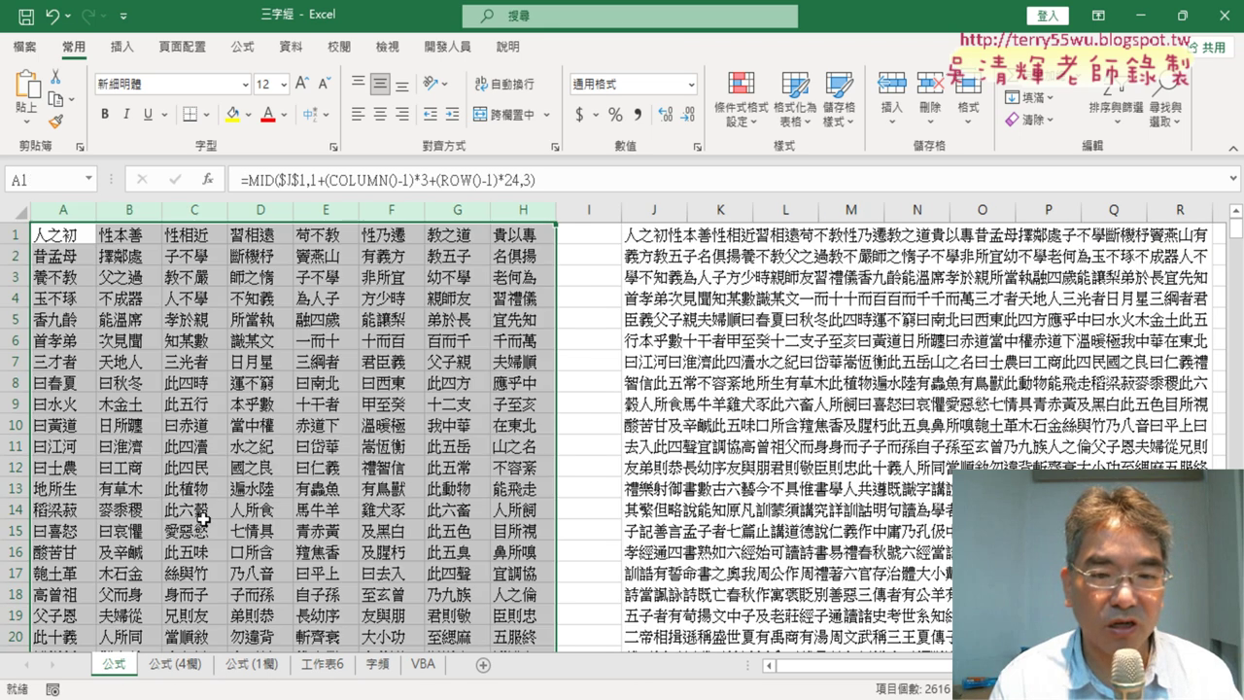
pyautogui.click(214, 505)
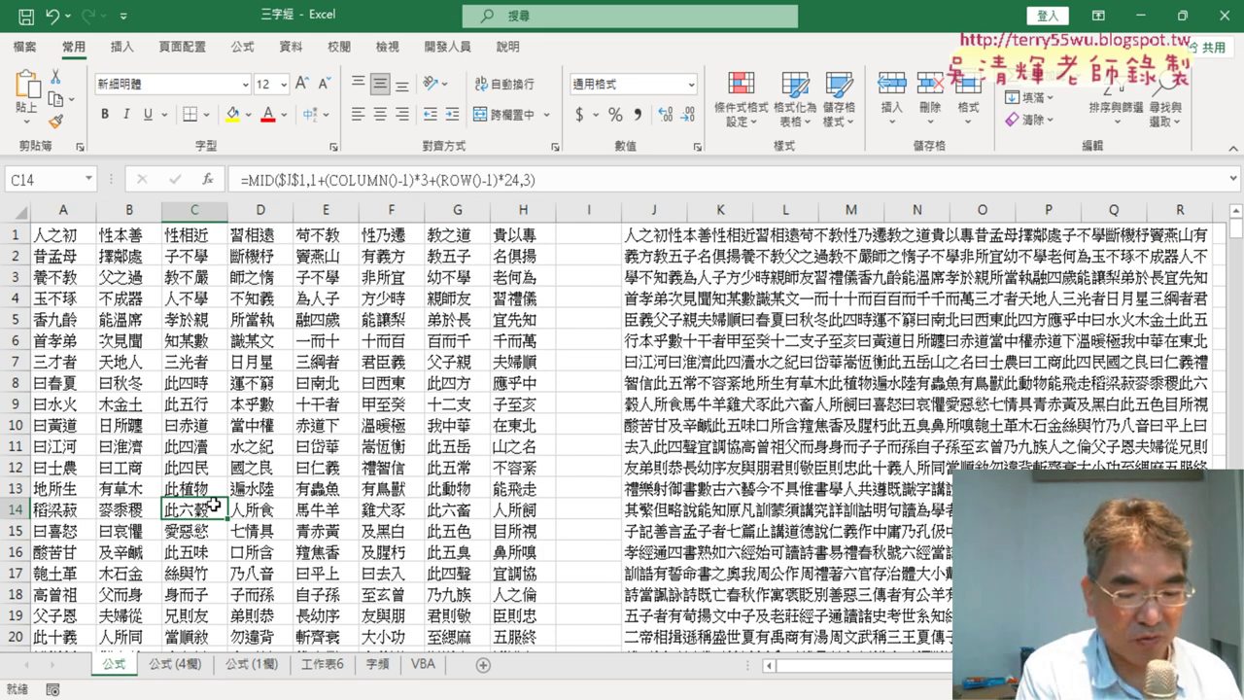
pyautogui.hotkey('ctrl', 'f')
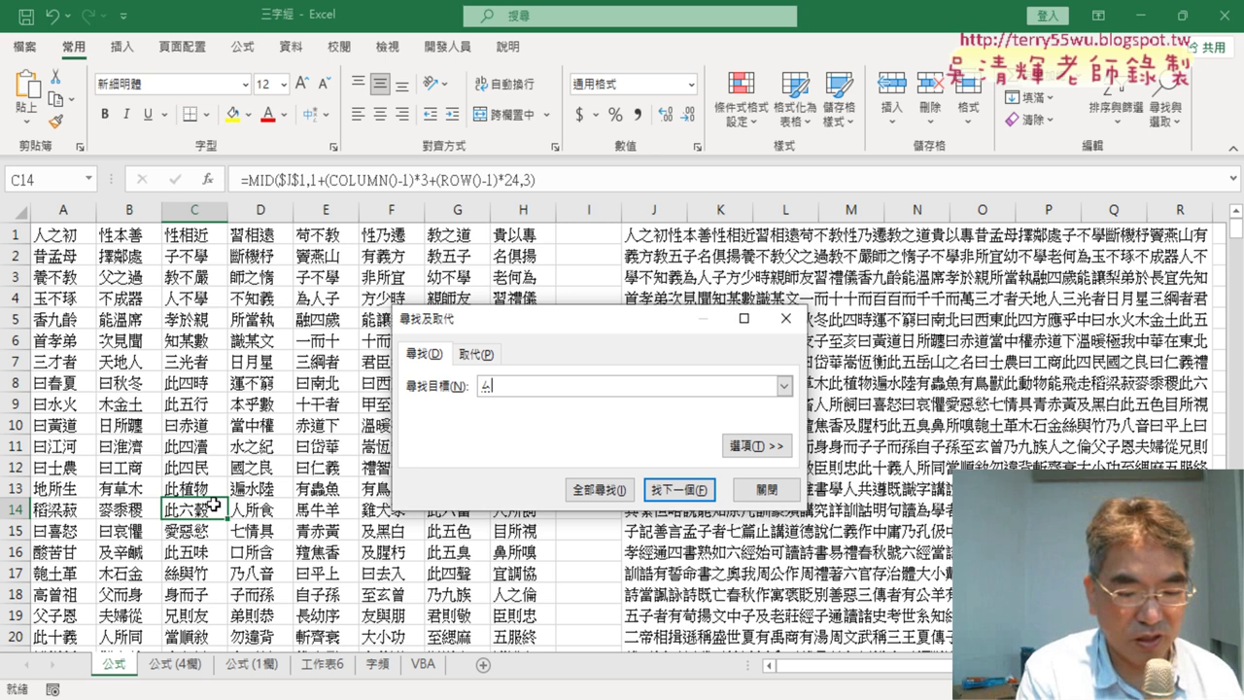
pyautogui.write('四')
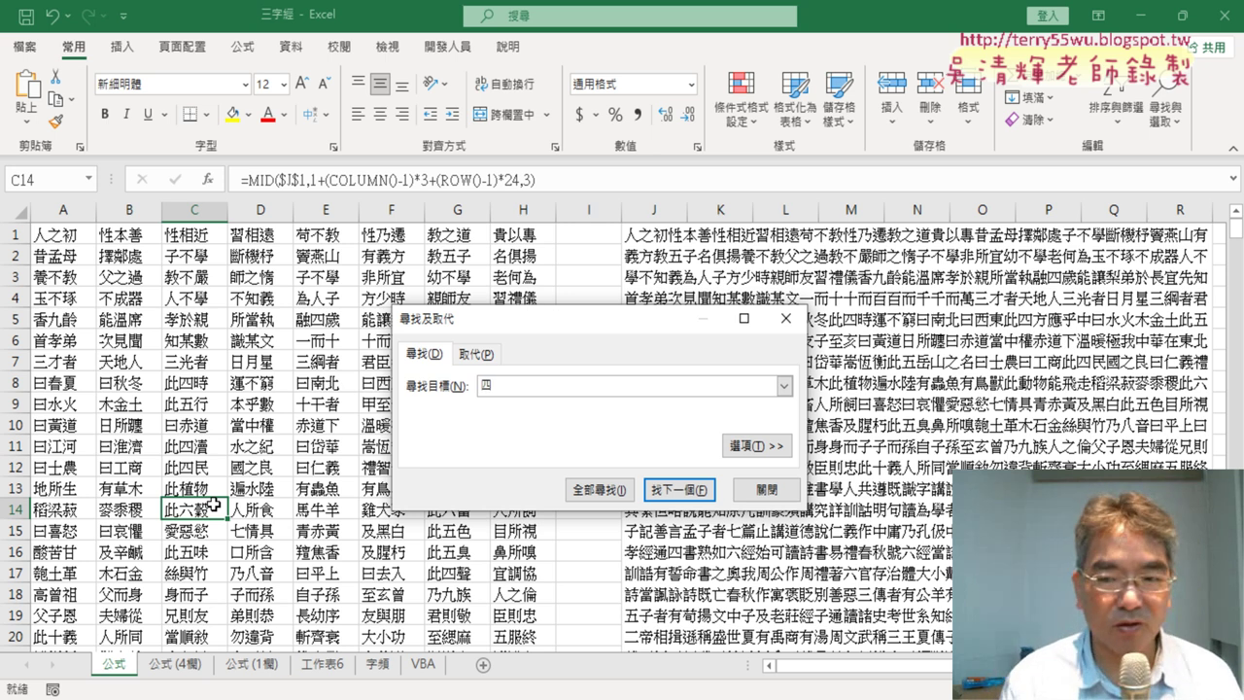
pyautogui.moveTo(661, 333); pyautogui.dragTo(741, 145)
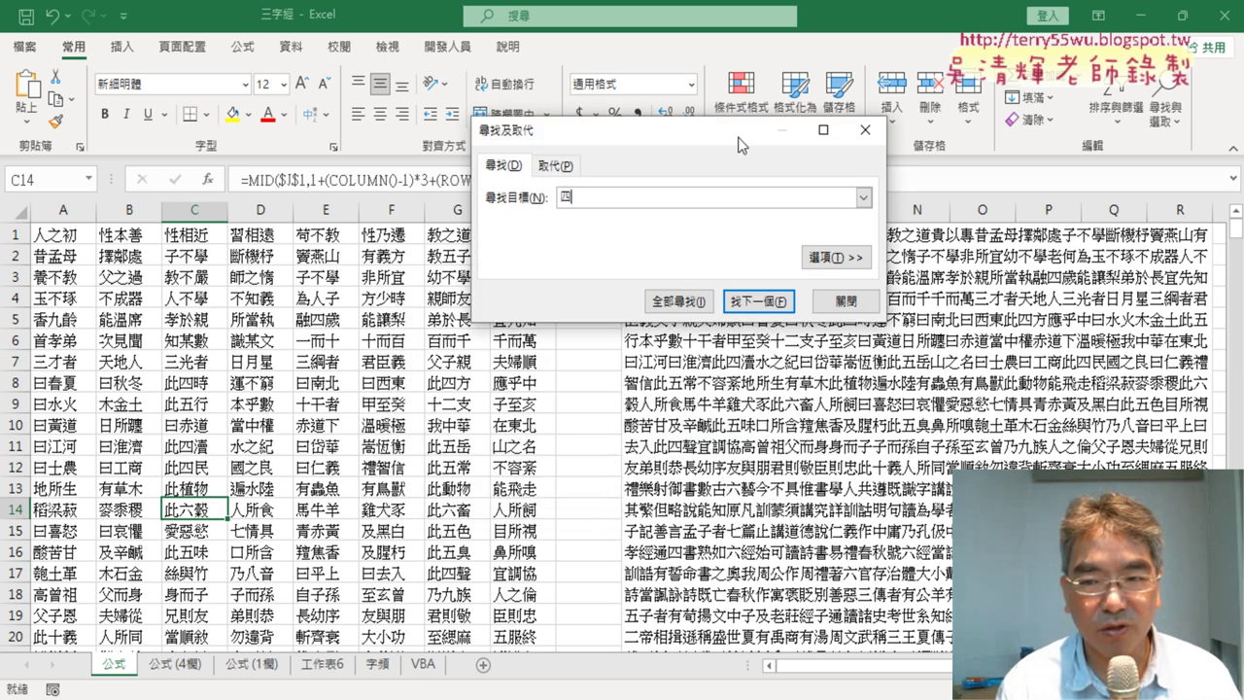
pyautogui.click(678, 301)
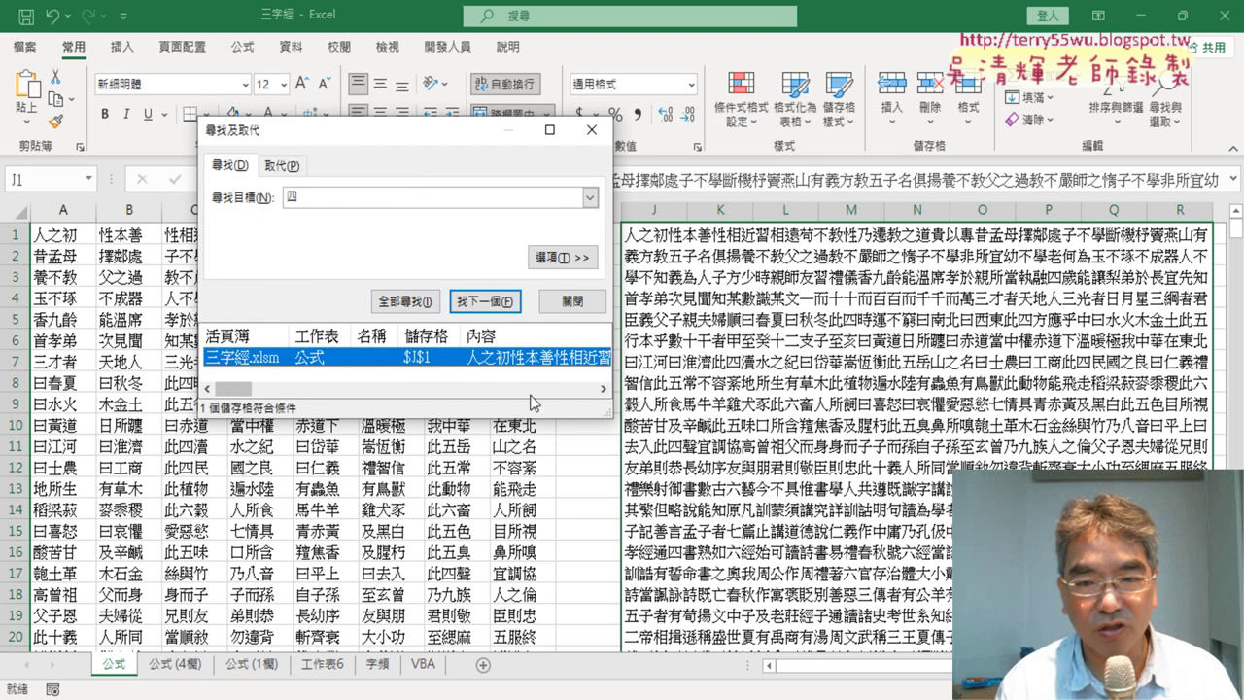
pyautogui.moveTo(615, 380); pyautogui.dragTo(858, 384)
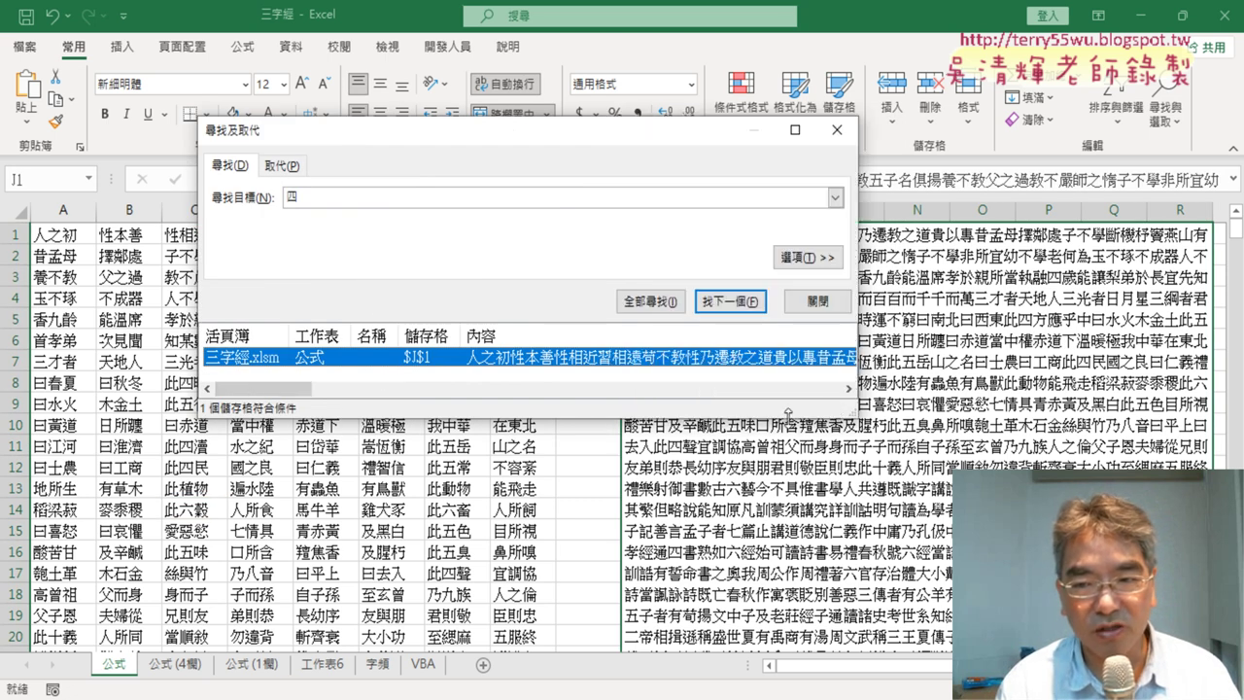
pyautogui.moveTo(749, 417); pyautogui.dragTo(762, 518)
pyautogui.click(731, 307)
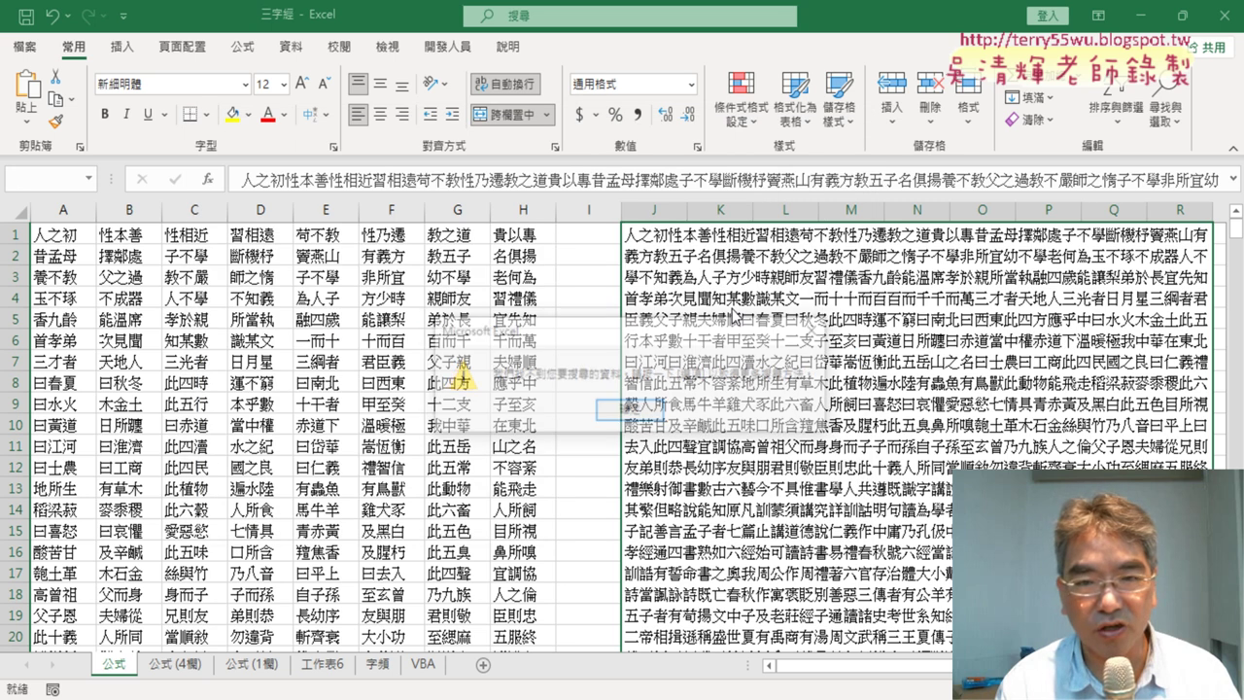
pyautogui.click(631, 411)
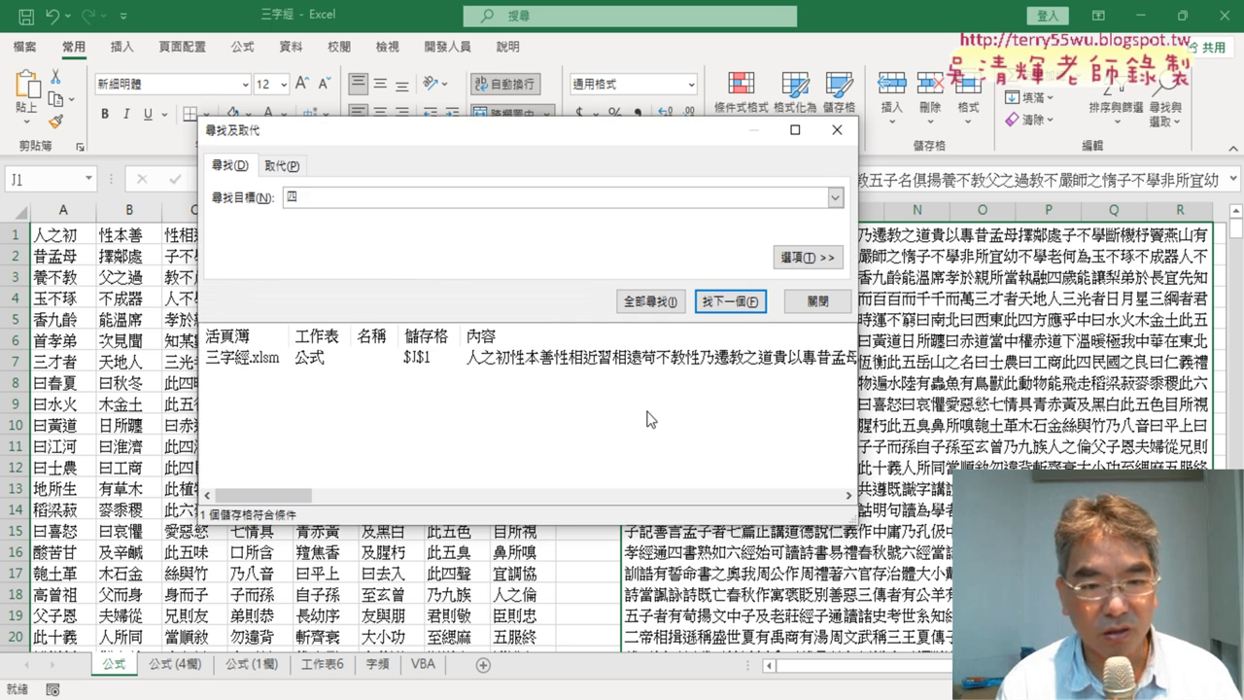
pyautogui.click(817, 301)
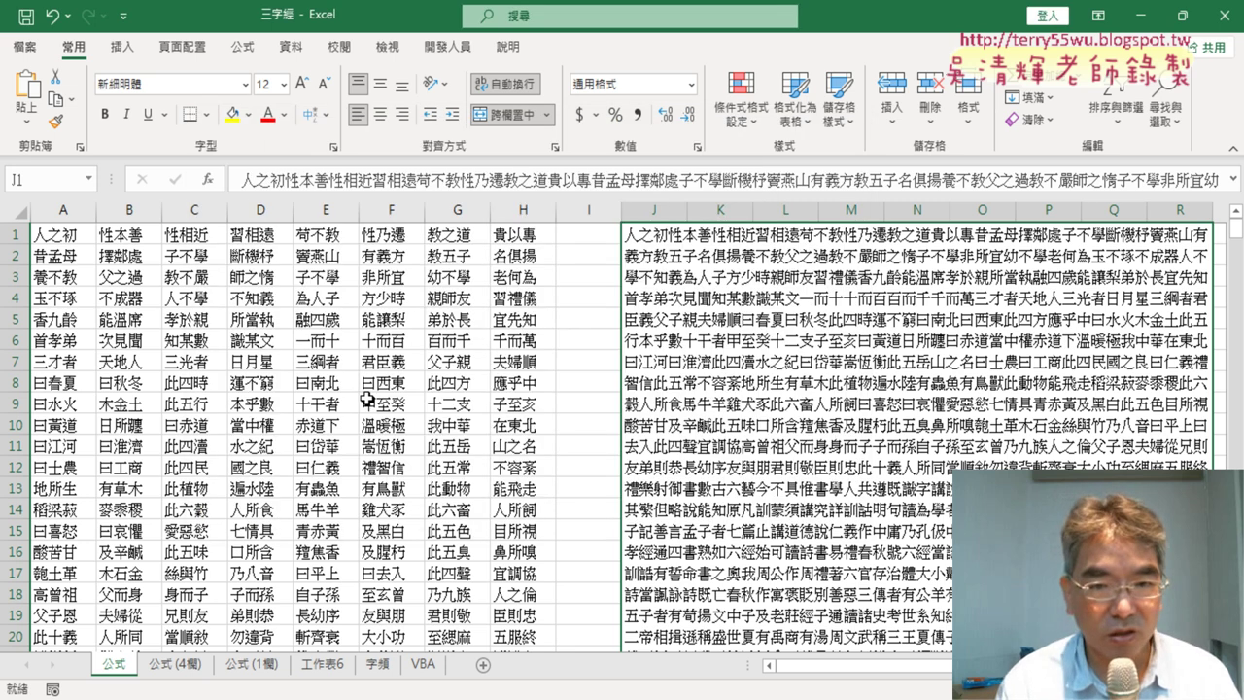
pyautogui.click(225, 425)
pyautogui.click(192, 404)
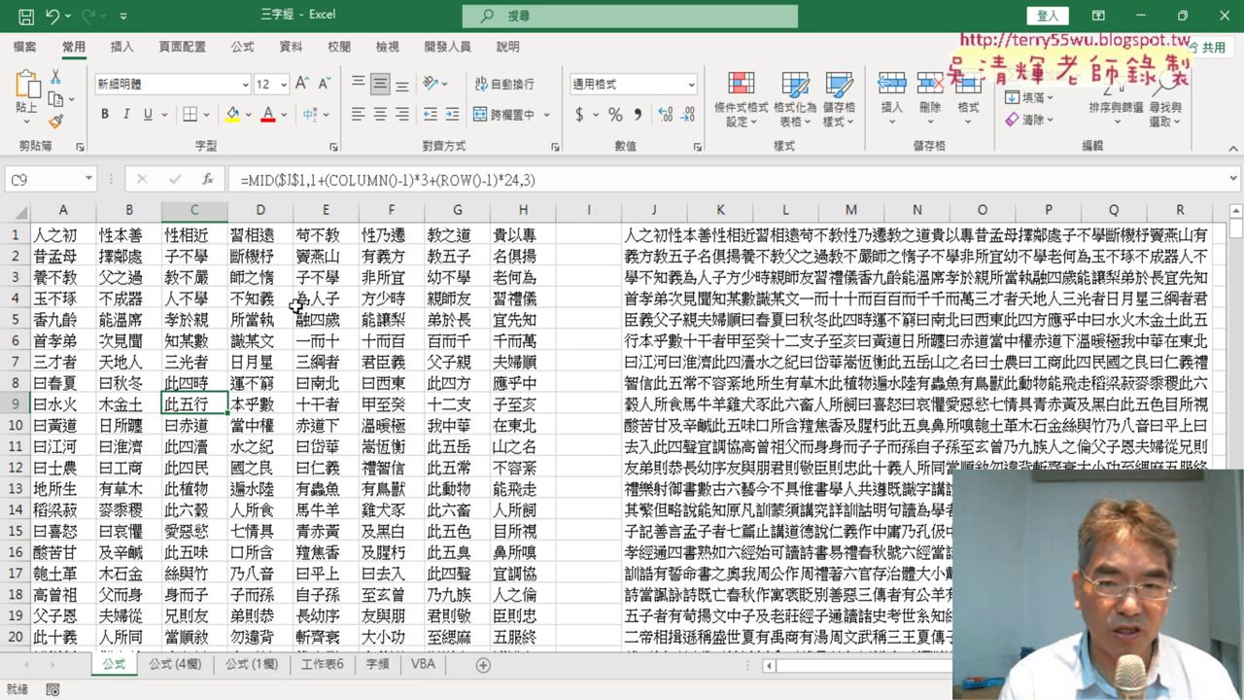
pyautogui.click(453, 260)
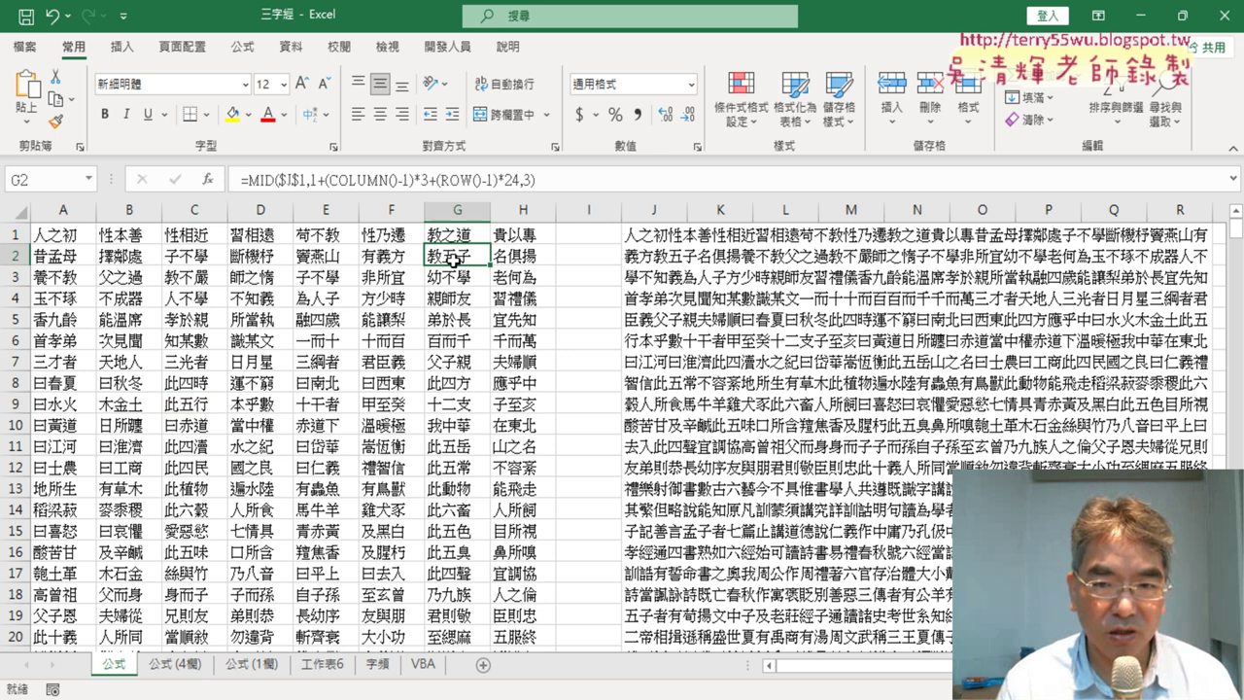
pyautogui.click(198, 406)
pyautogui.scroll(-2, 198, 409)
pyautogui.scroll(-1, 197, 409)
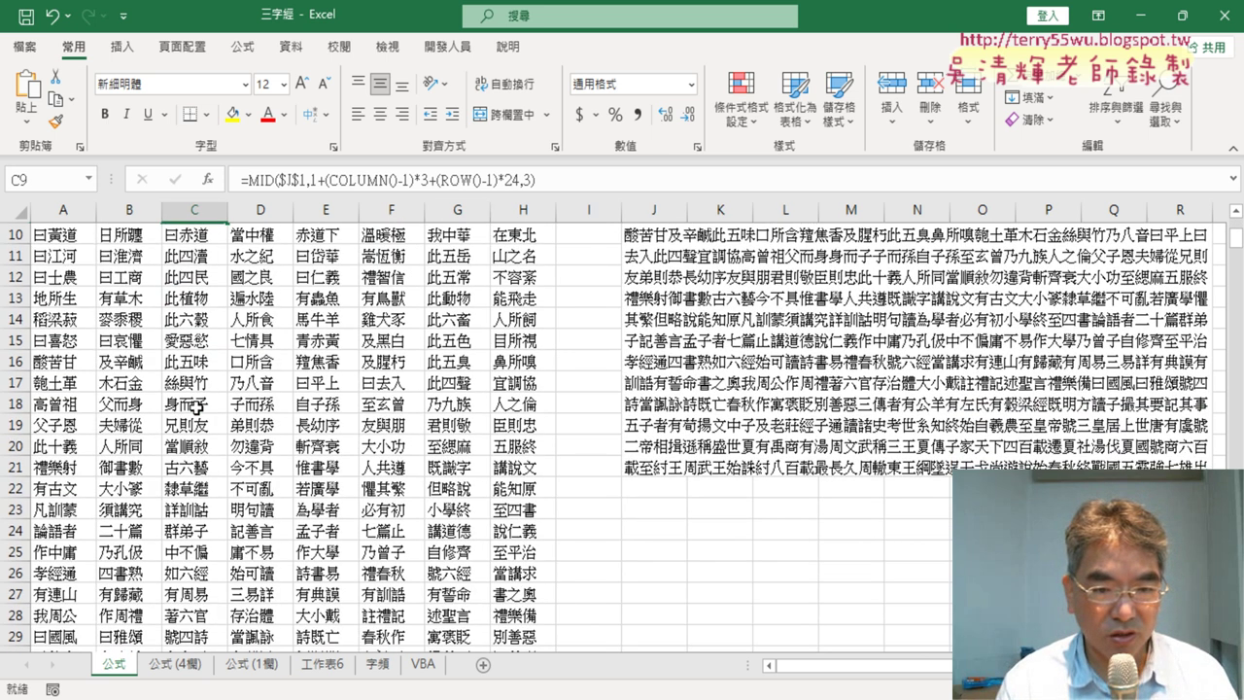
pyautogui.scroll(-1, 197, 409)
pyautogui.click(124, 511)
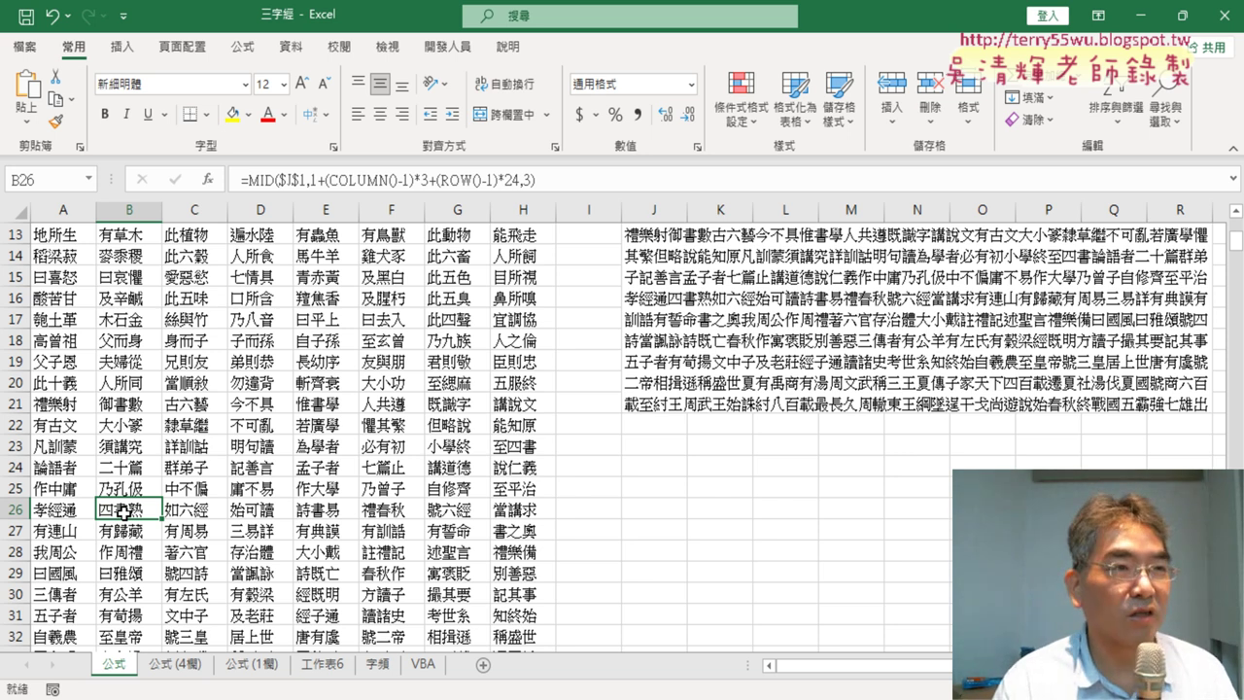
pyautogui.click(195, 560)
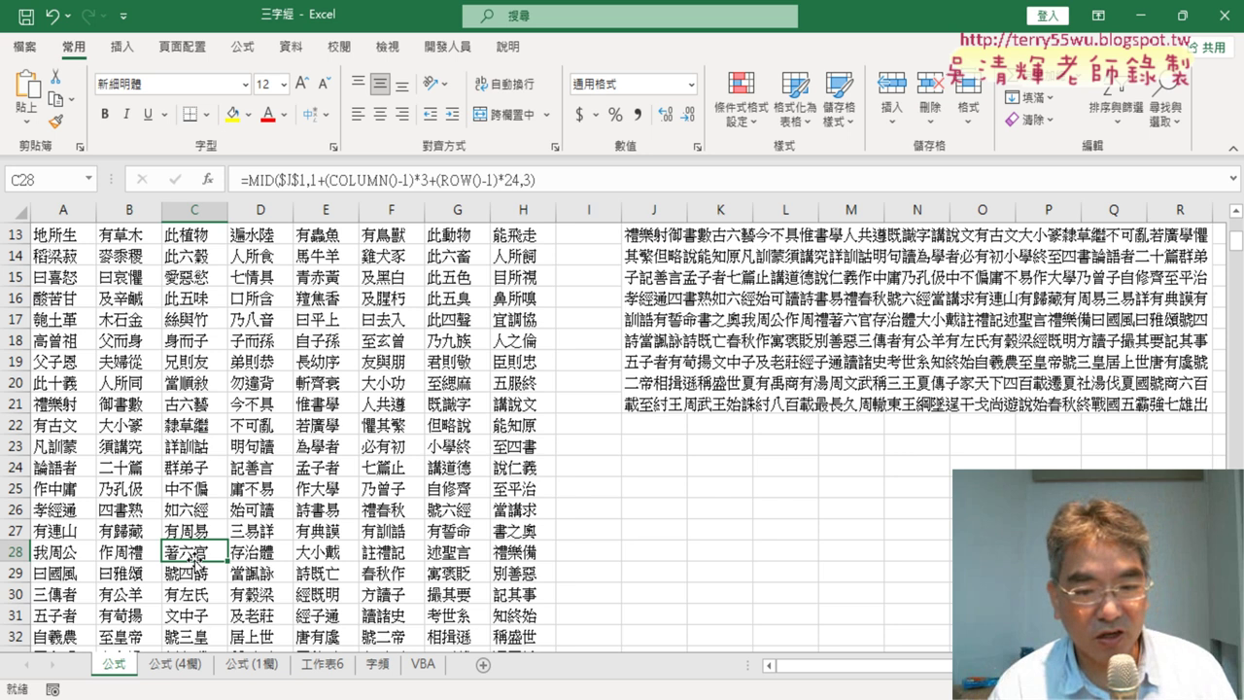
pyautogui.scroll(-1, 194, 564)
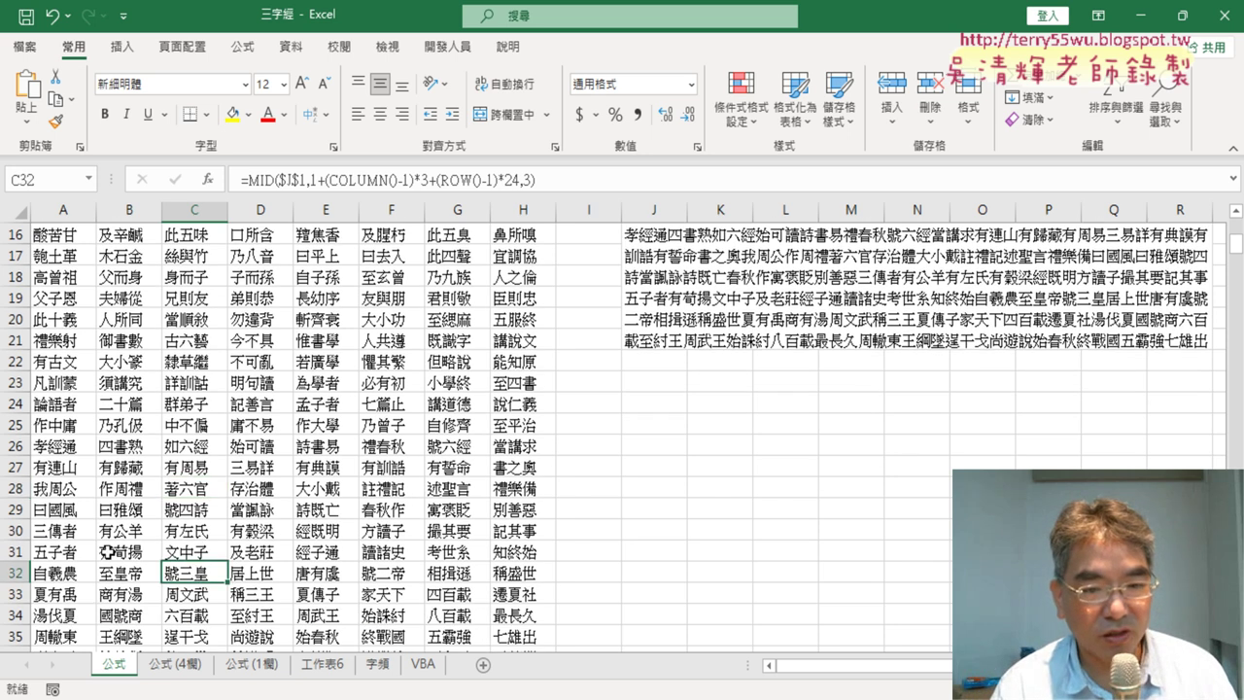
pyautogui.click(68, 531)
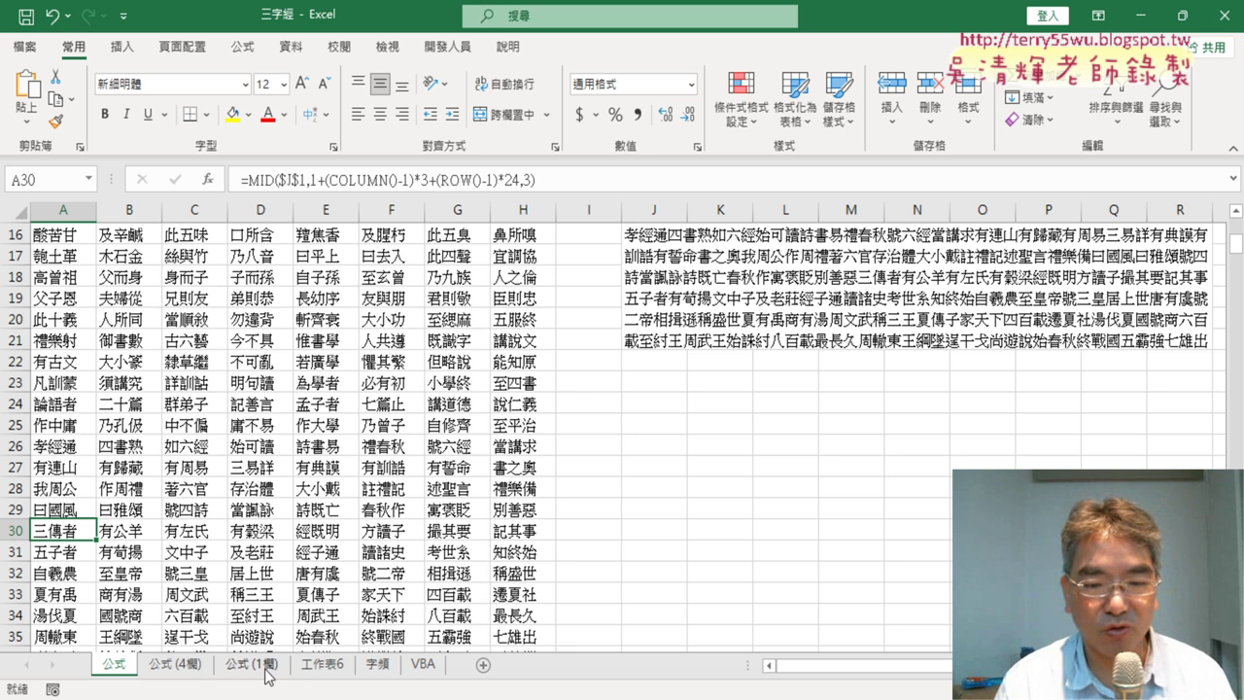
# Step: Start a pivot table from the 字頻 sheet data, trying to edit its source range, then cancel
pyautogui.click(377, 667)
pyautogui.click(59, 257)
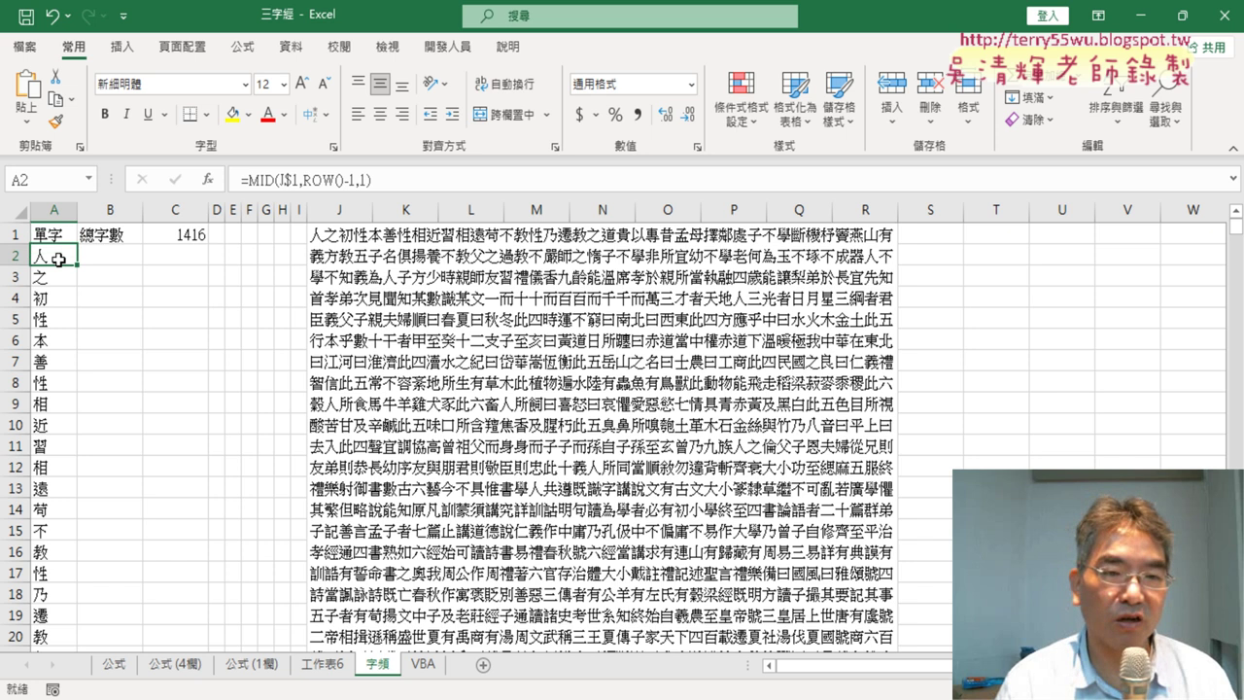
pyautogui.click(121, 46)
pyautogui.click(36, 94)
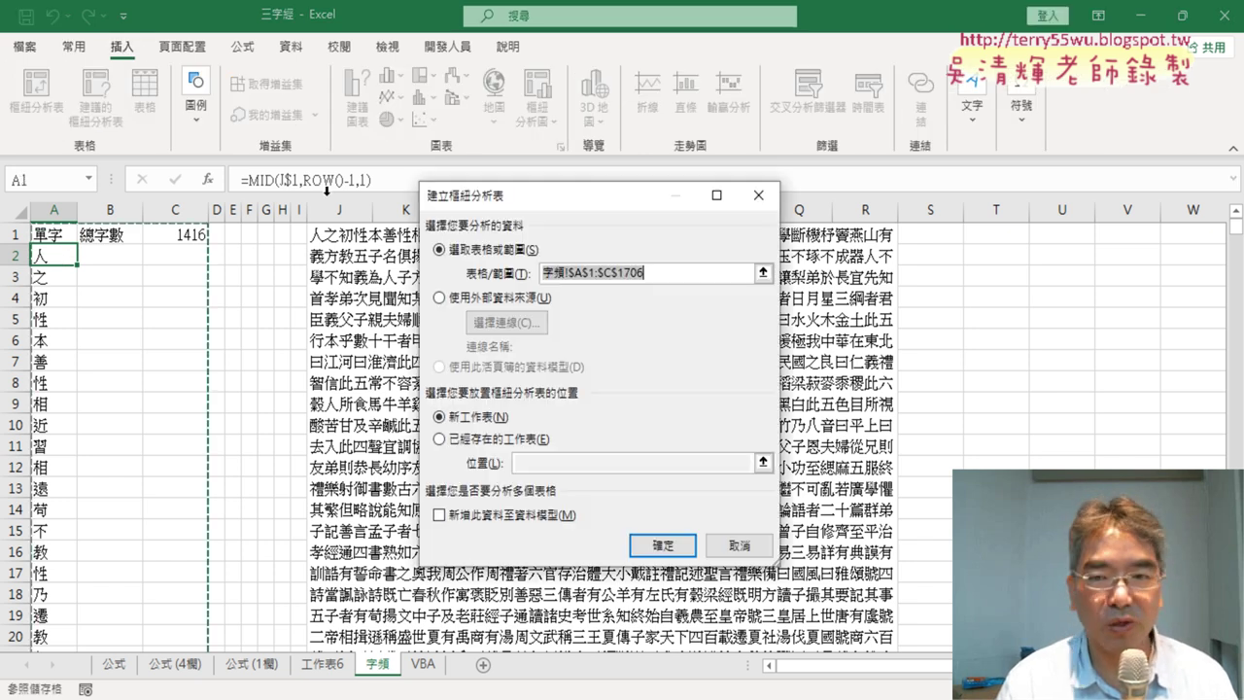
pyautogui.click(607, 276)
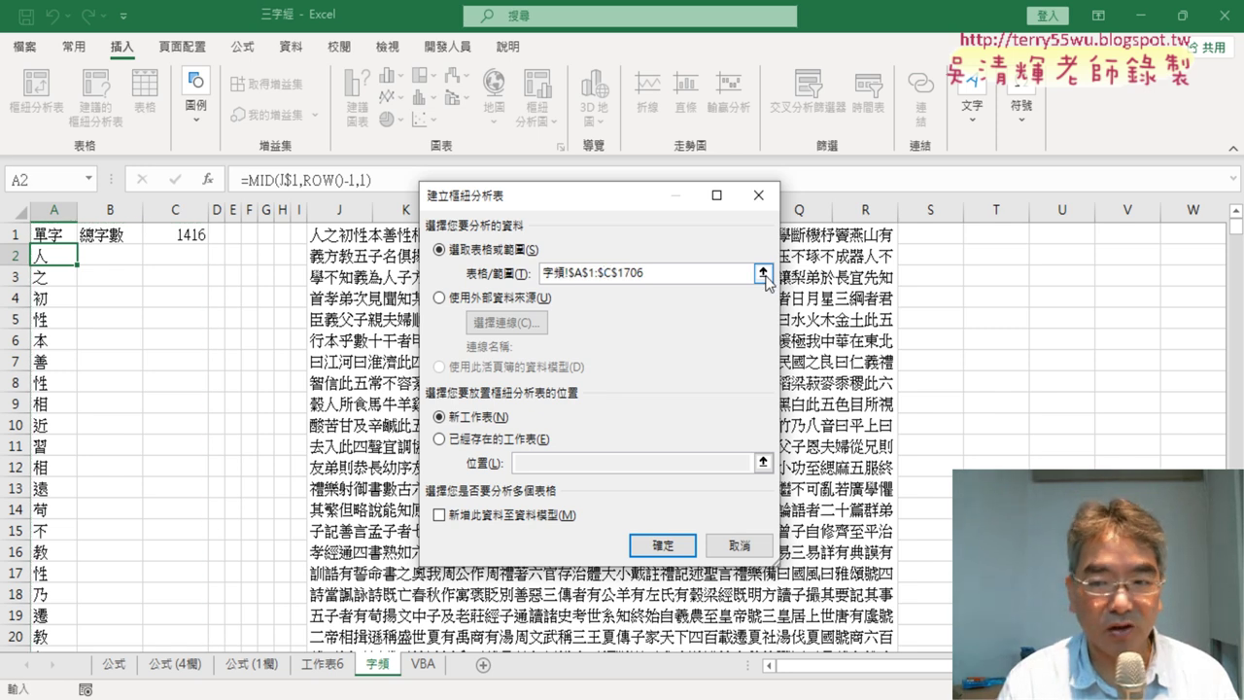
pyautogui.press('Delete')
pyautogui.write('A')
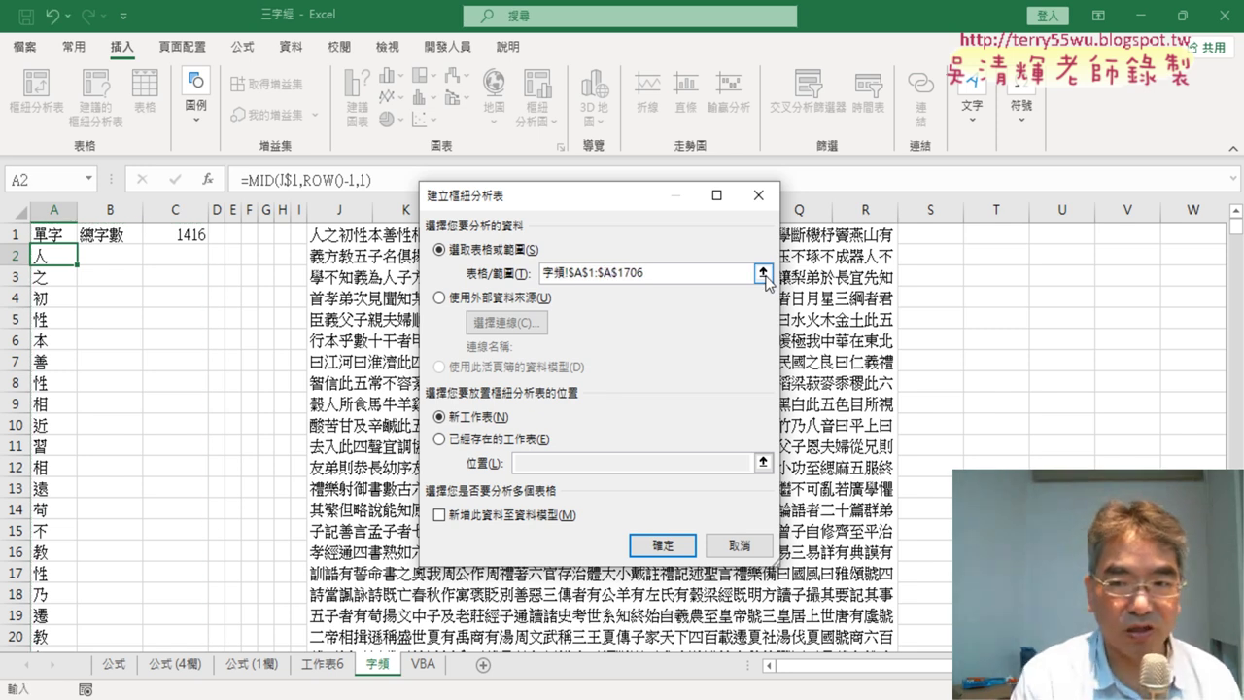
pyautogui.press('BackSpace')
pyautogui.press('Right')
pyautogui.press('Left')
pyautogui.press('Left')
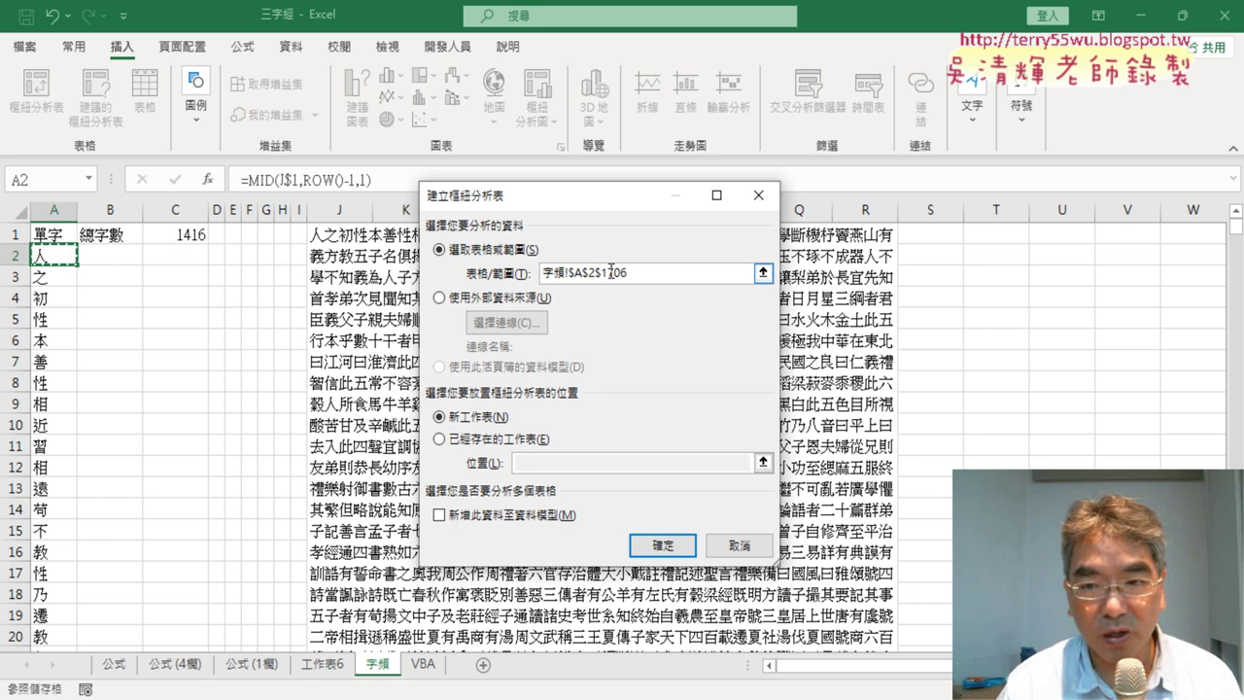
pyautogui.click(590, 271)
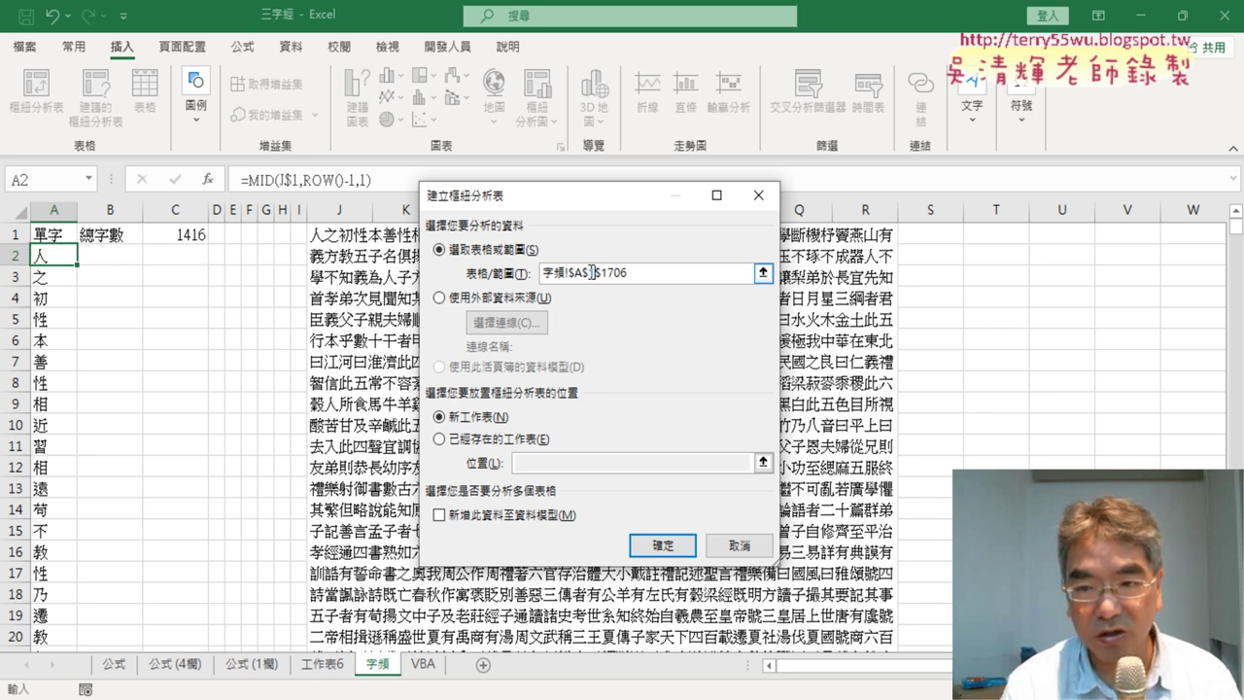
pyautogui.write('1')
pyautogui.click(738, 545)
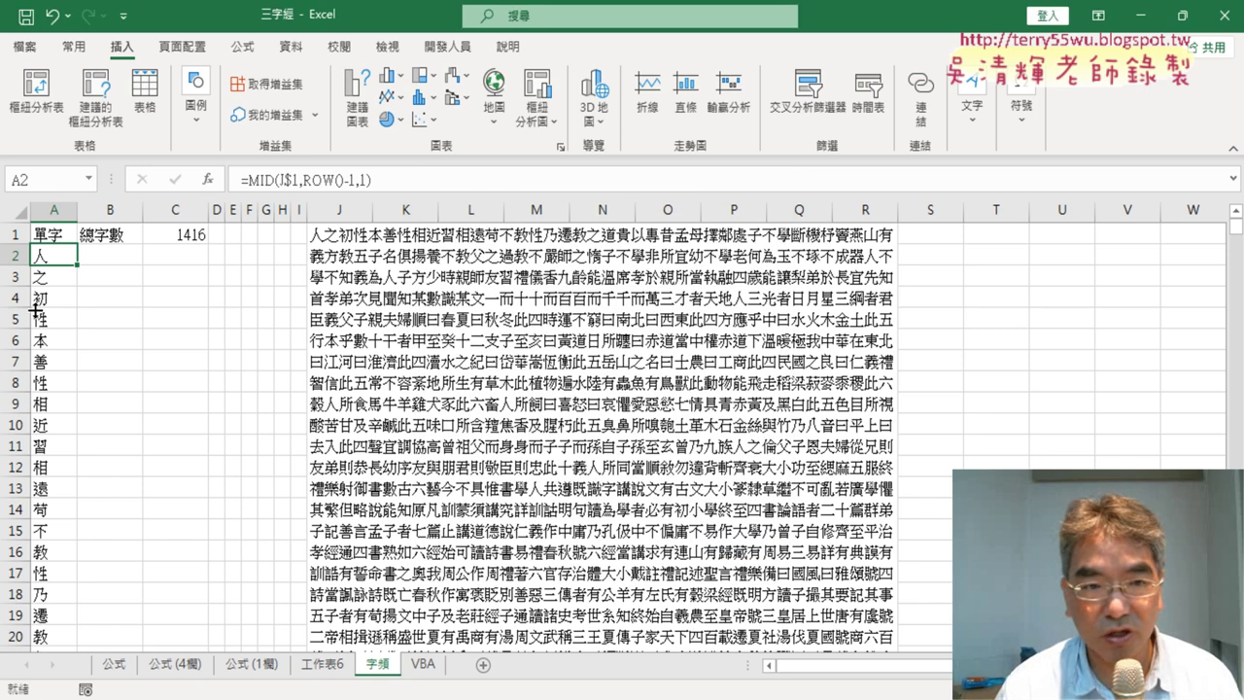
# Step: Create an empty pivot table on a new sheet from 字頻!$A$1:$A$1417
pyautogui.click(53, 100)
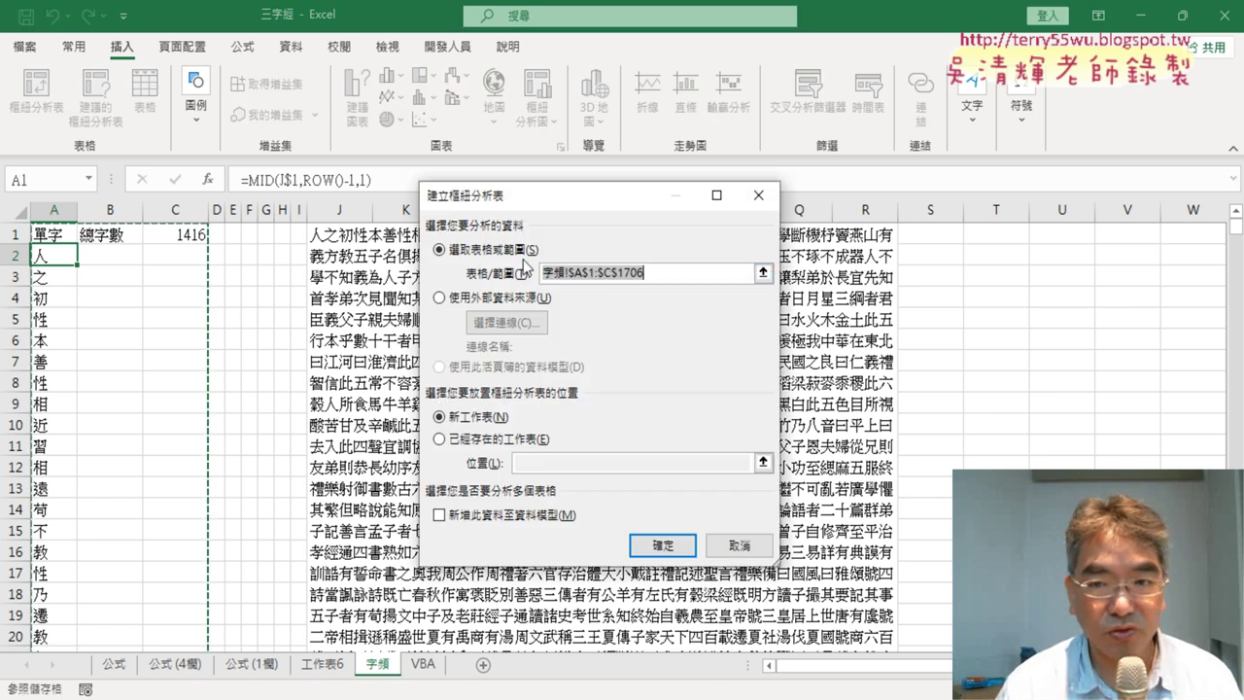
pyautogui.click(602, 274)
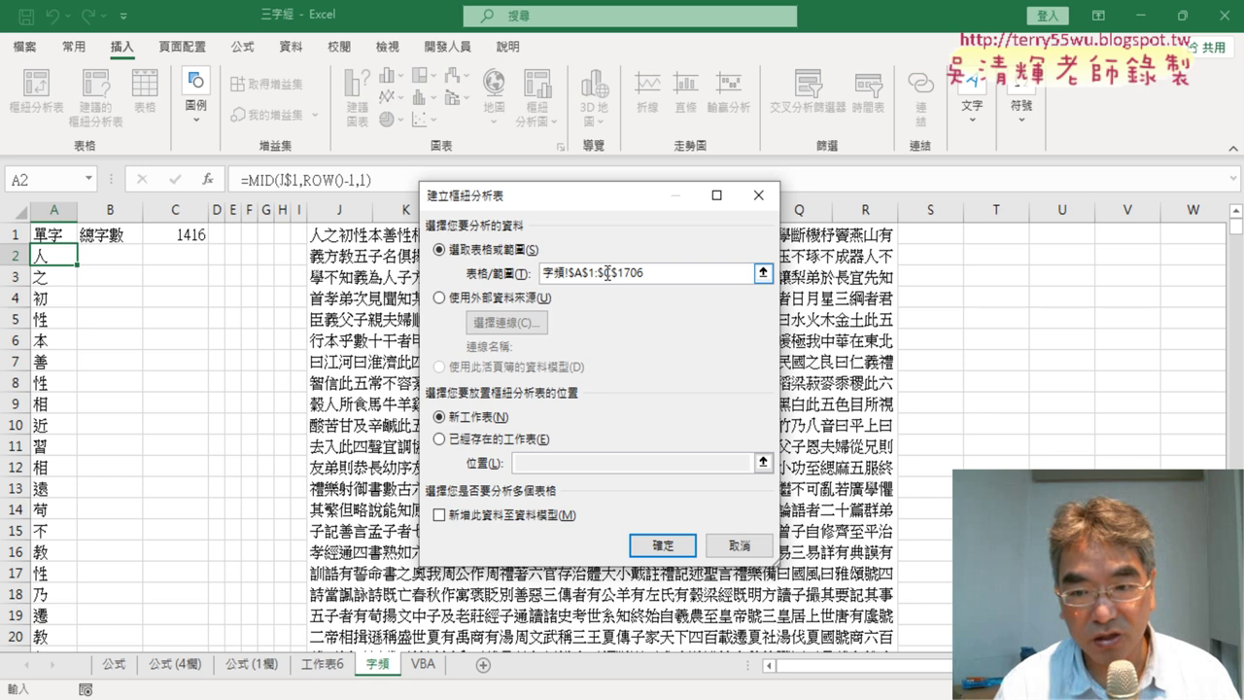
pyautogui.press('BackSpace')
pyautogui.write('A')
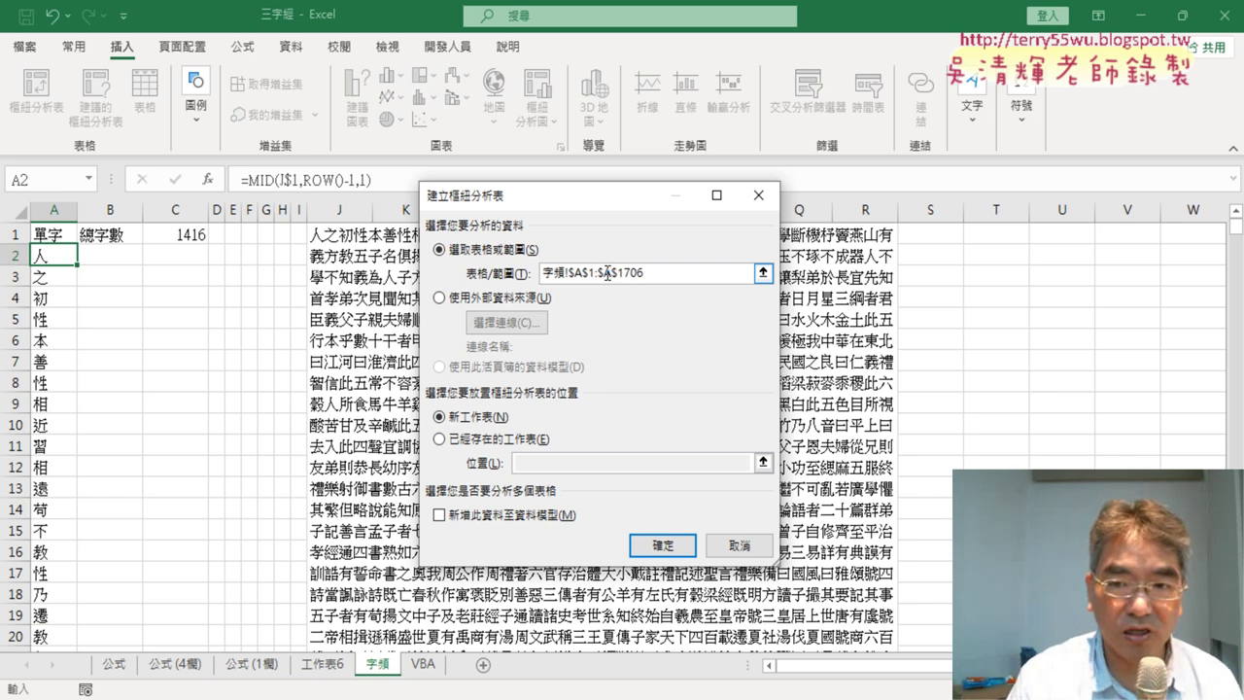
pyautogui.hotkey('shift', 'Home')
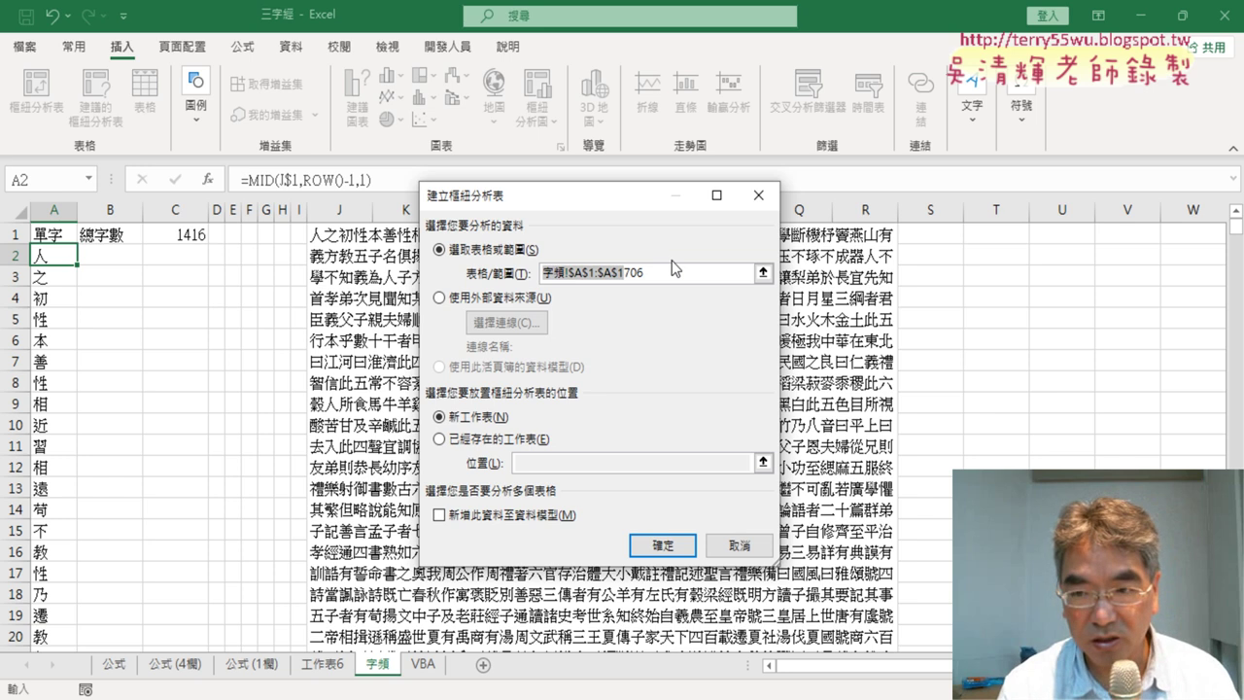
pyautogui.write('4')
pyautogui.hotkey('ctrl', 'z')
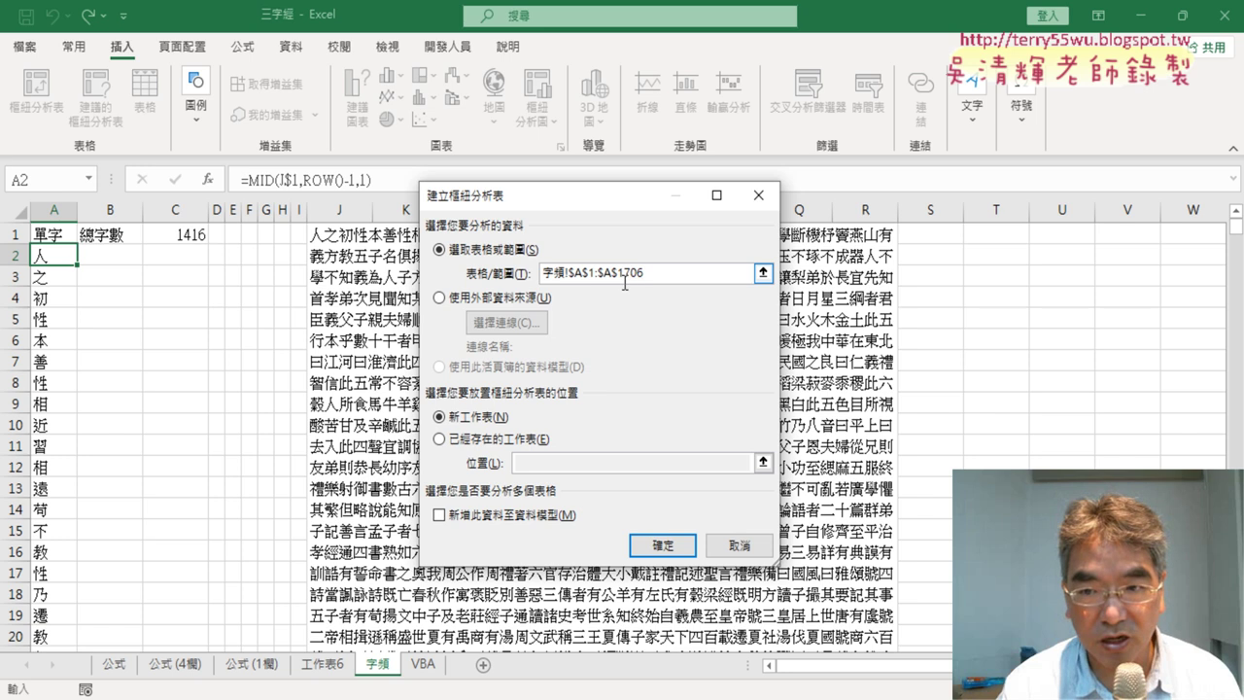
pyautogui.click(624, 274)
pyautogui.write('41')
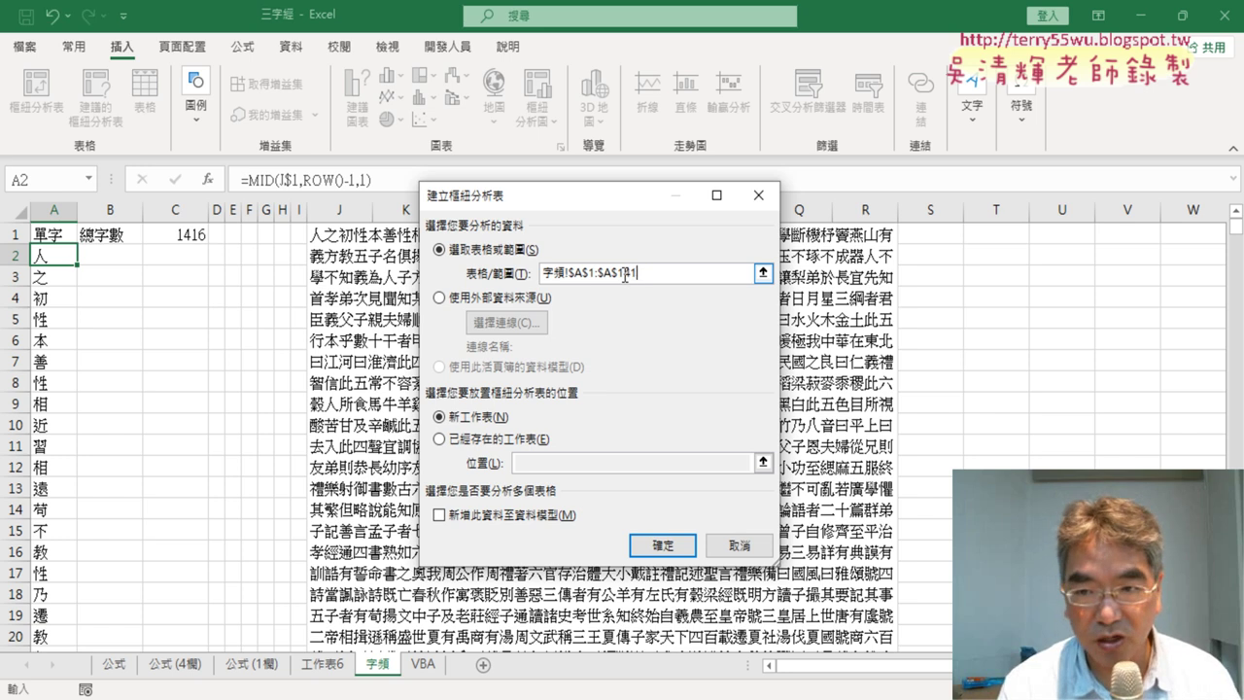
pyautogui.click(663, 545)
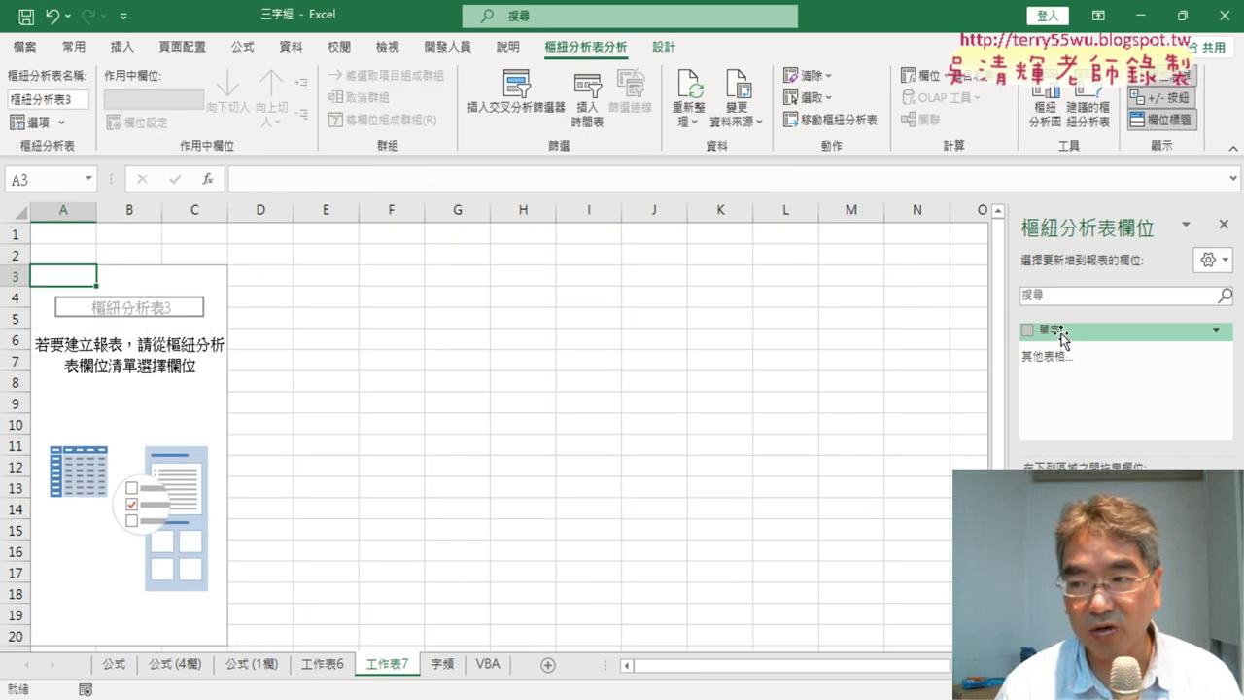
# Step: Count 單字 as rows and values, sorted by count from largest to smallest
pyautogui.click(1027, 329)
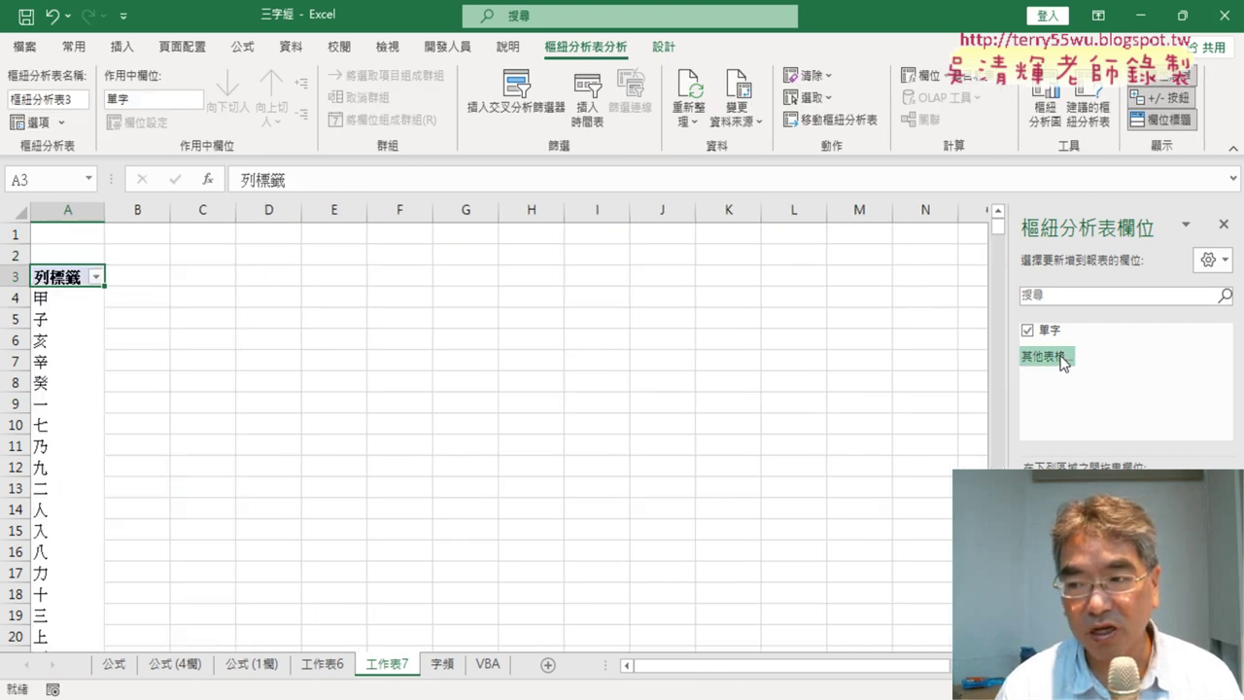
pyautogui.moveTo(1049, 330); pyautogui.dragTo(1176, 622)
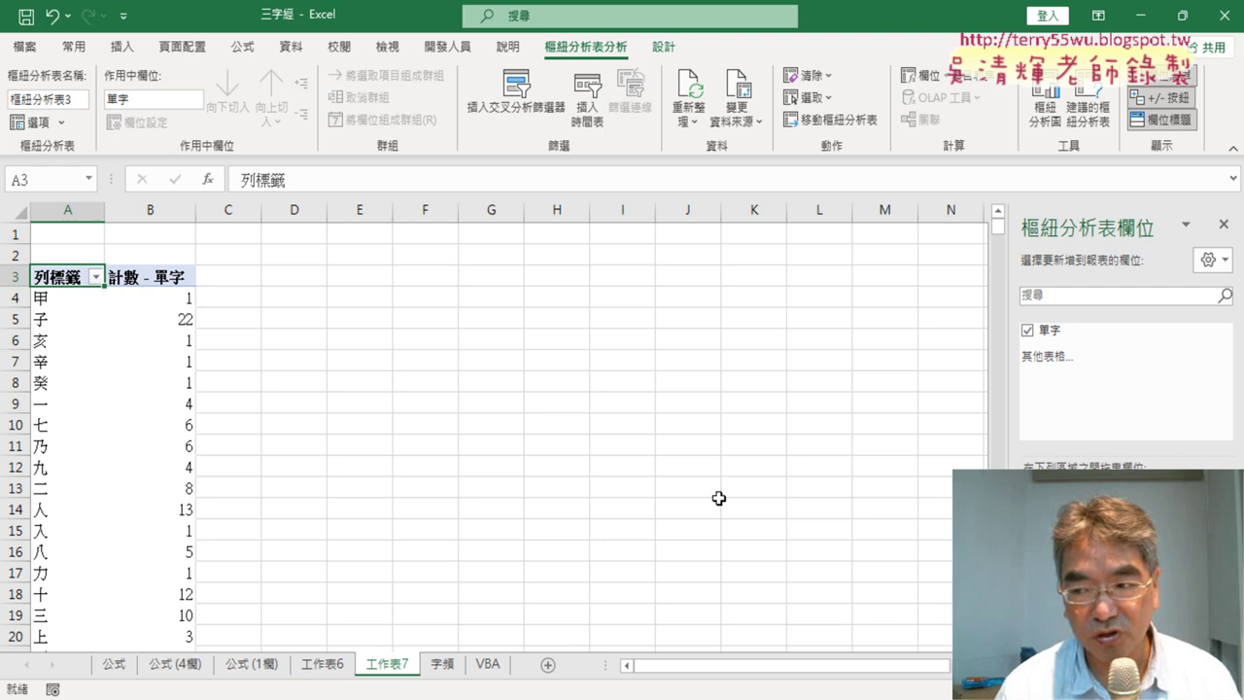
pyautogui.click(182, 301)
pyautogui.click(289, 46)
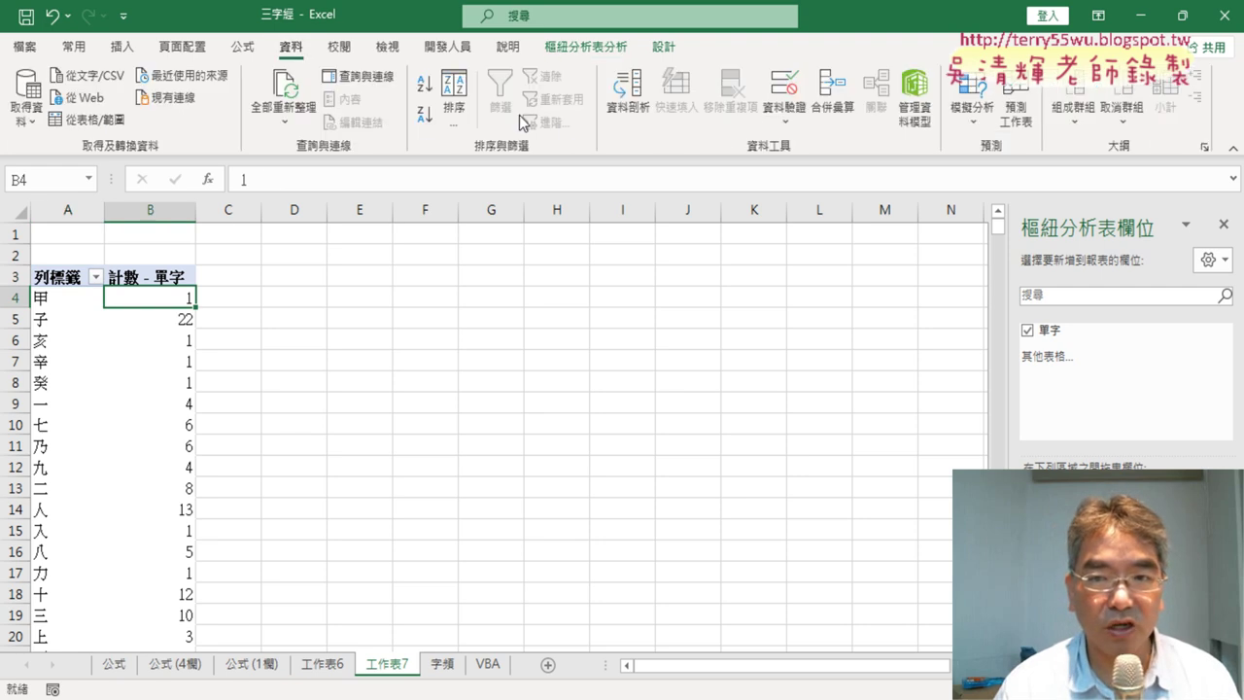
pyautogui.click(422, 115)
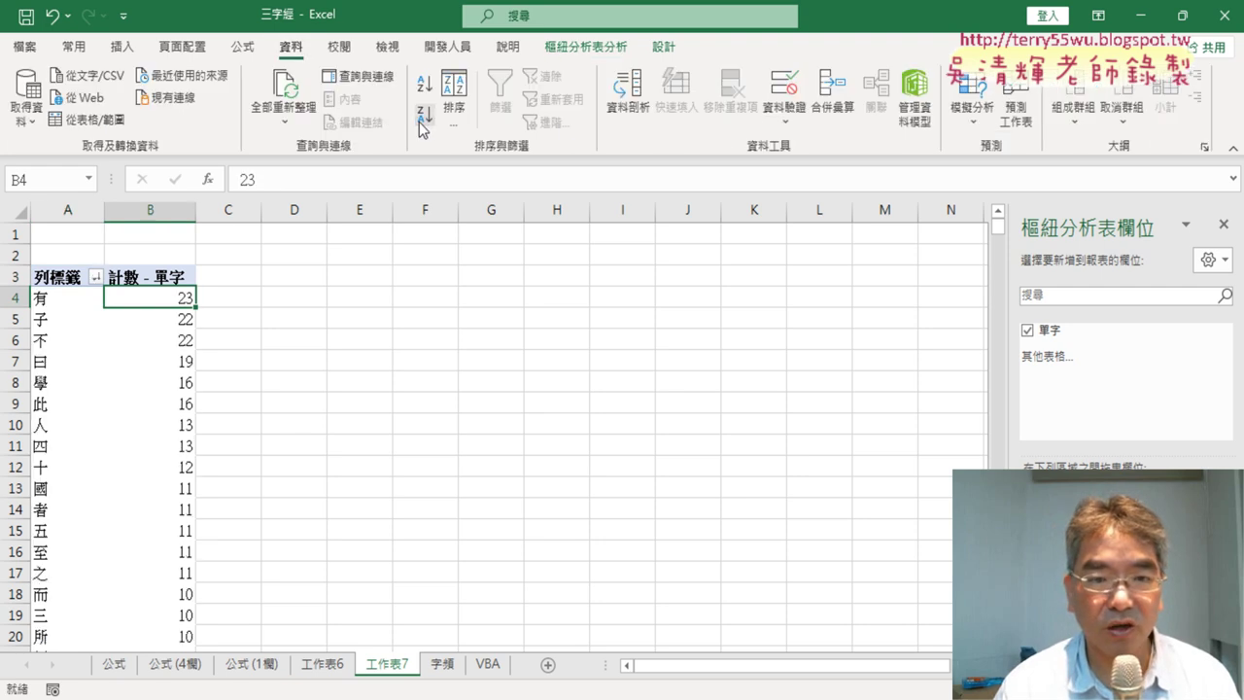
# Step: Filter the pivot rows to the top ten characters, 有 23 through 至 11, totalling 211
pyautogui.click(95, 277)
pyautogui.moveTo(115, 426)
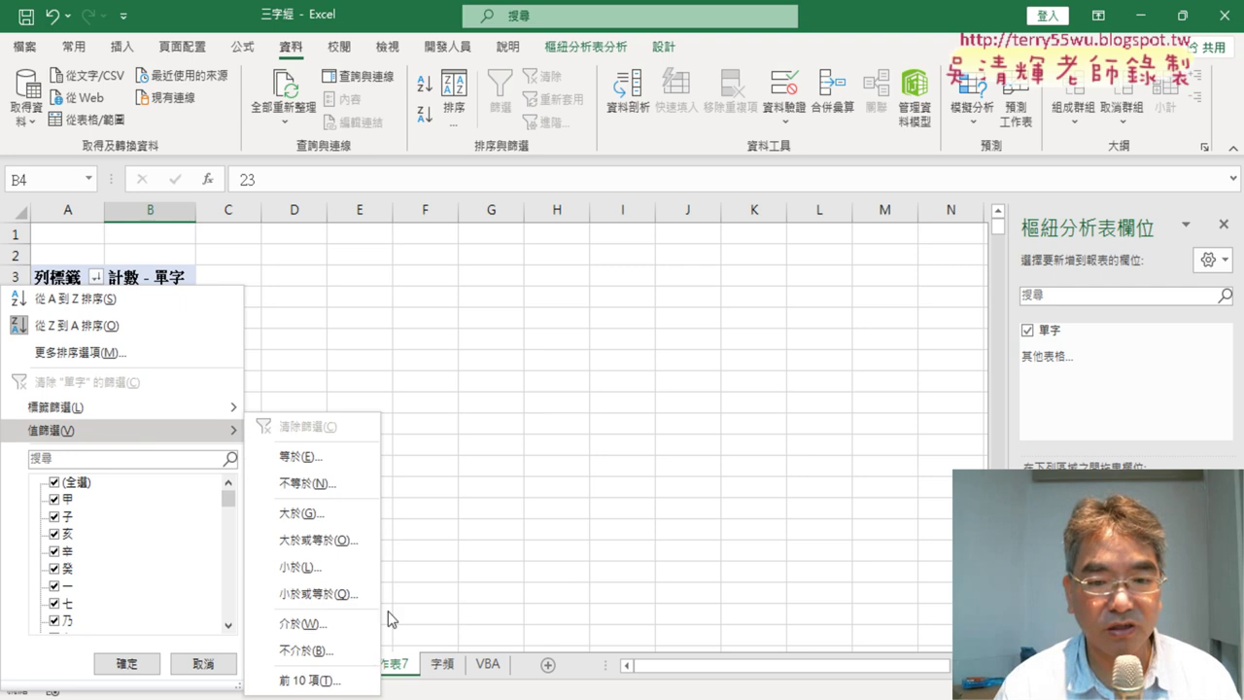
pyautogui.click(347, 680)
pyautogui.click(653, 428)
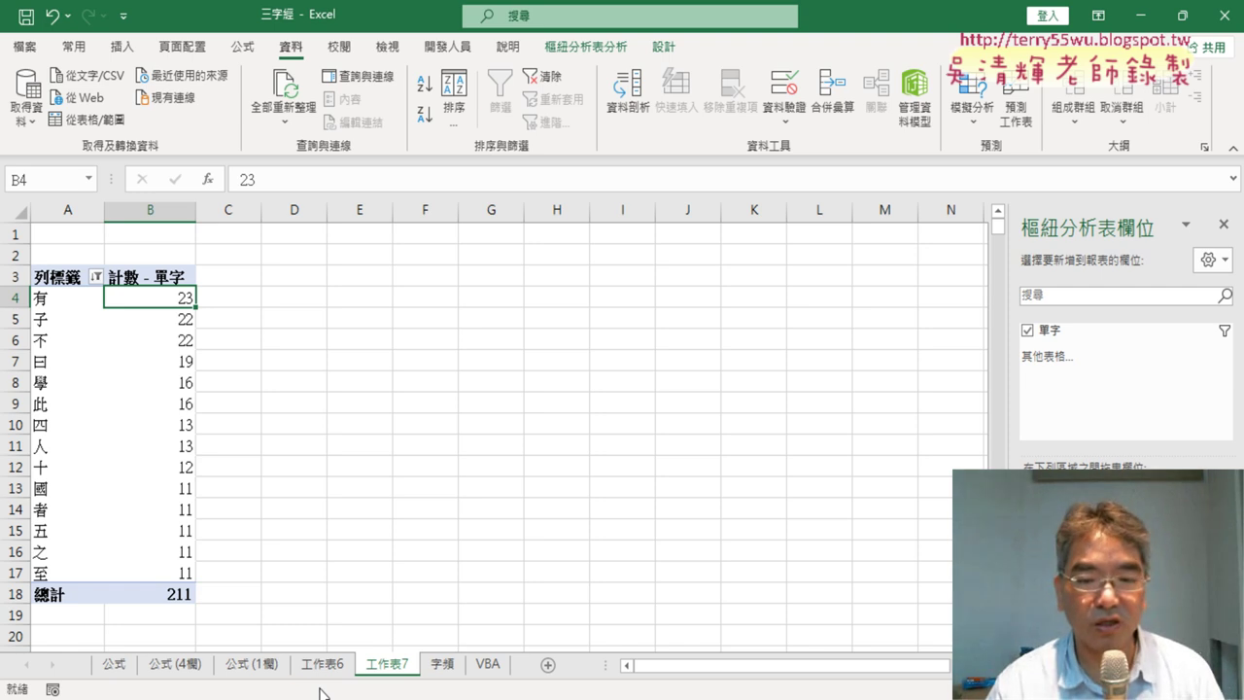
# Step: Delete the 工作表7 pivot sheet permanently
pyautogui.rightClick(384, 669)
pyautogui.click(509, 427)
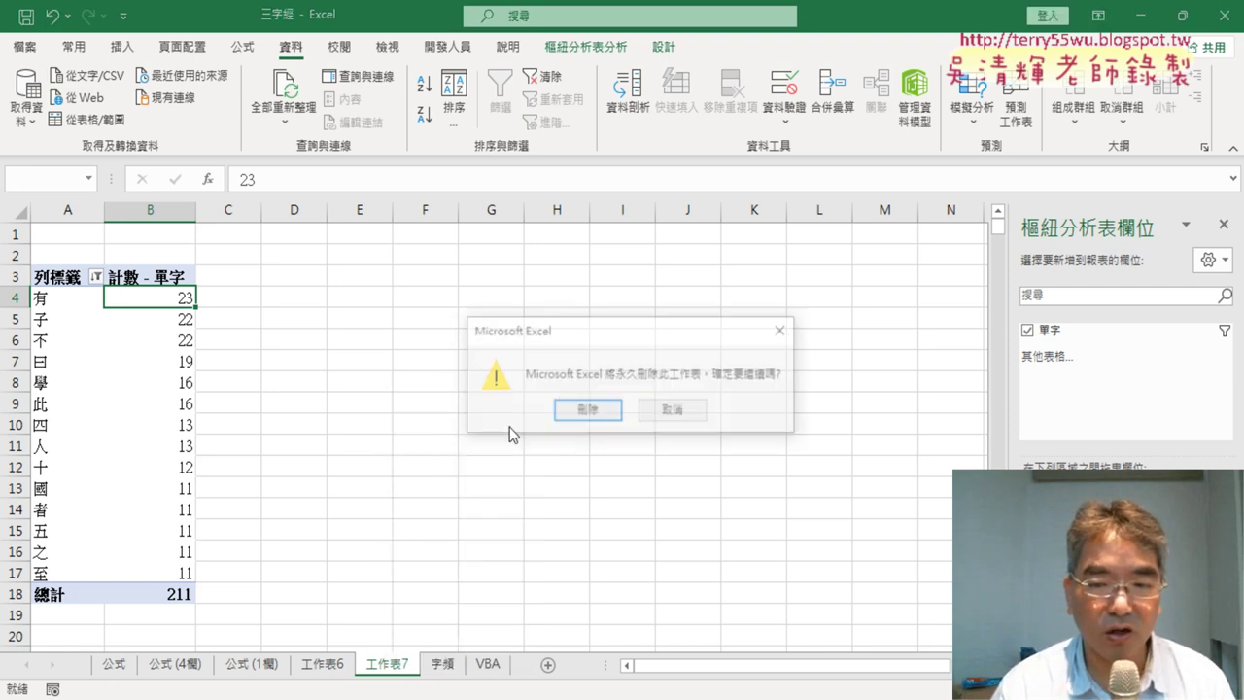
pyautogui.click(591, 410)
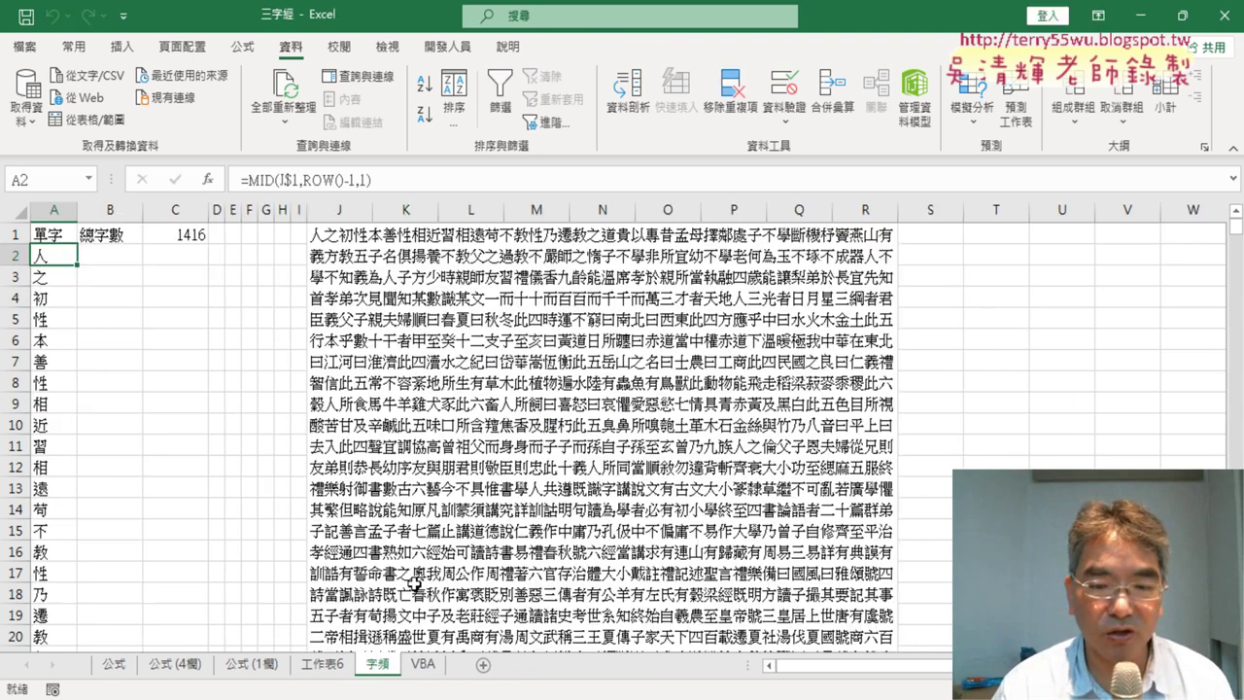
# Step: Return to 工作表6 and select the 三字經字頻前十名 chart title text
pyautogui.click(328, 668)
pyautogui.click(508, 291)
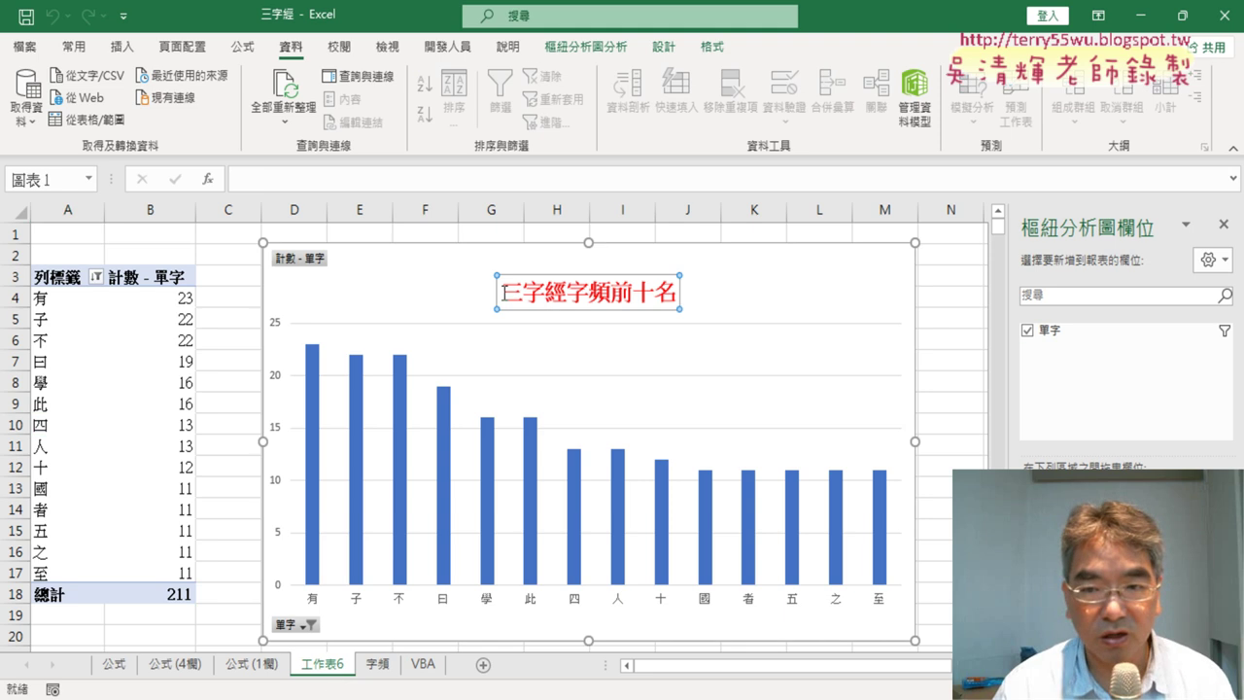
pyautogui.moveTo(501, 291); pyautogui.dragTo(680, 293)
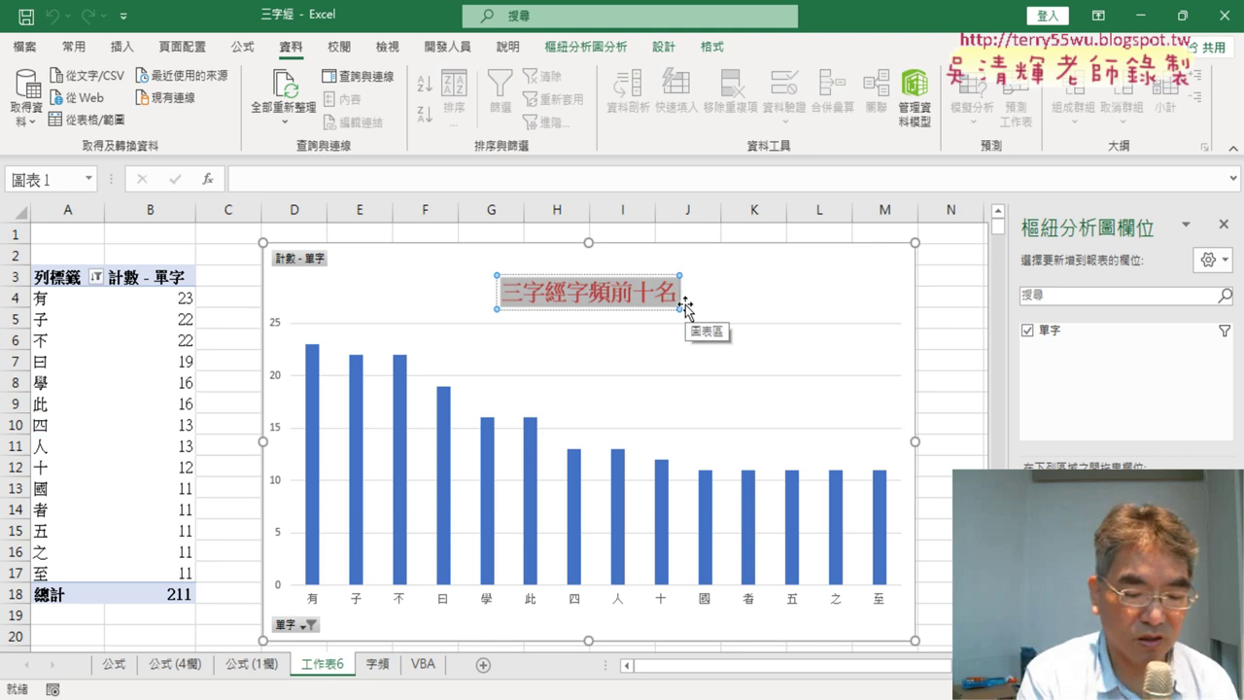
pyautogui.click(332, 658)
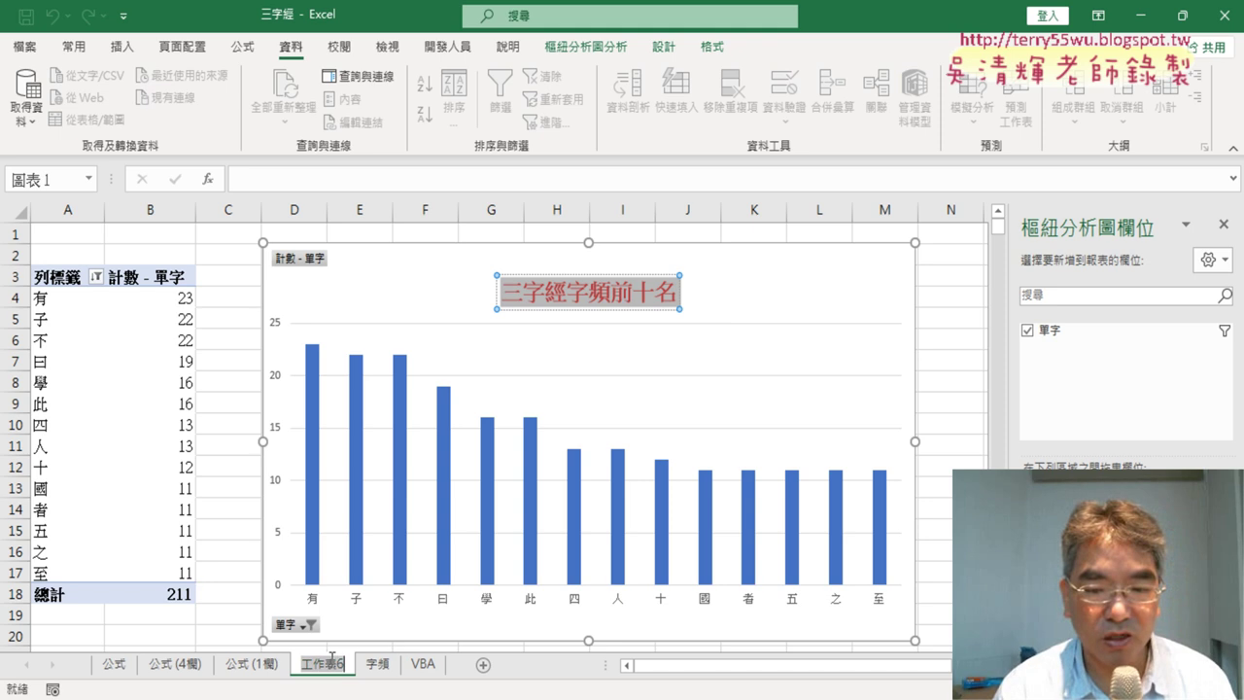